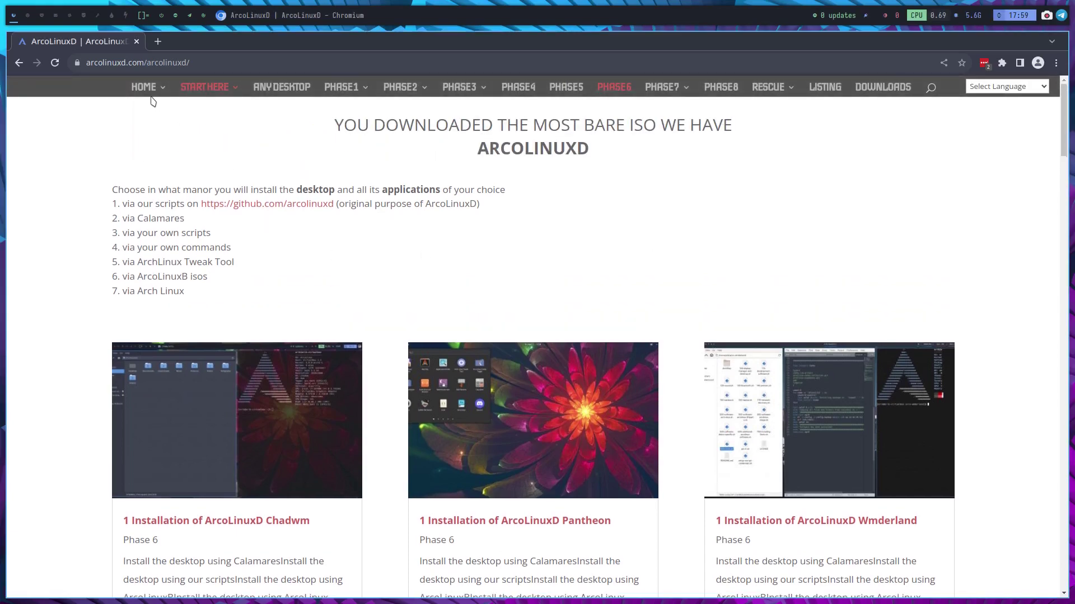
- Return to the arcolinuxd.com home page and reveal the PHASE3 > TWM window-manager flyout
left_click(145, 91)
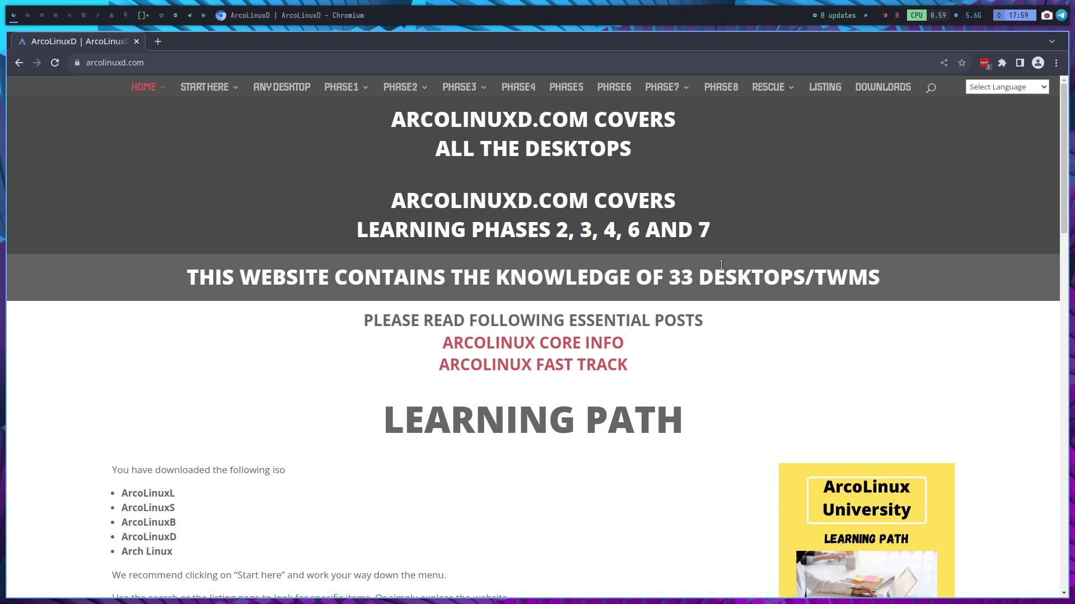
left_click_drag(698, 278, 711, 279)
mouse_move(361, 91)
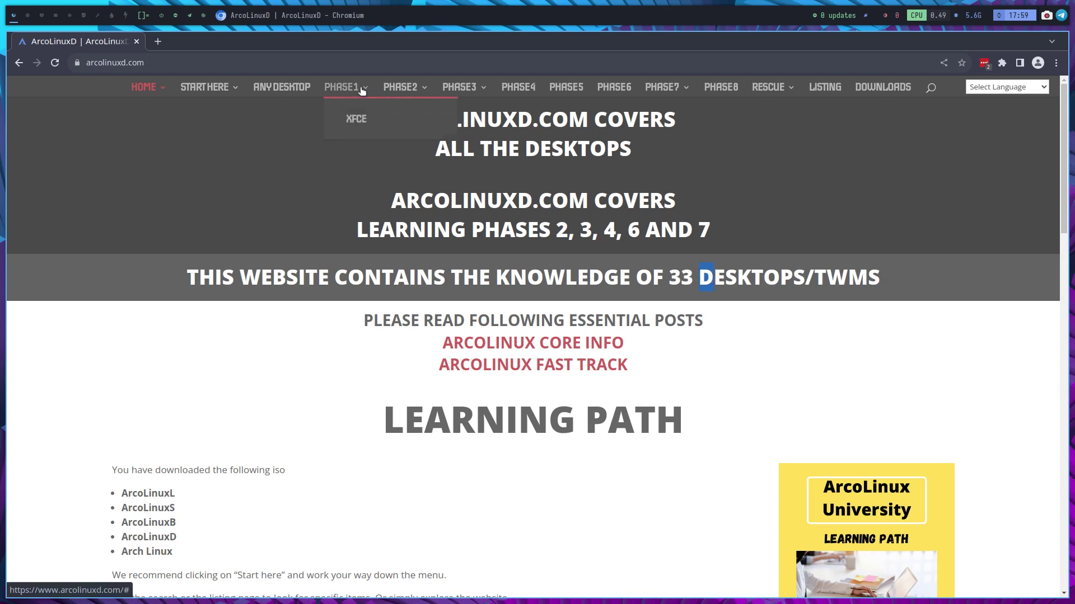
mouse_move(408, 98)
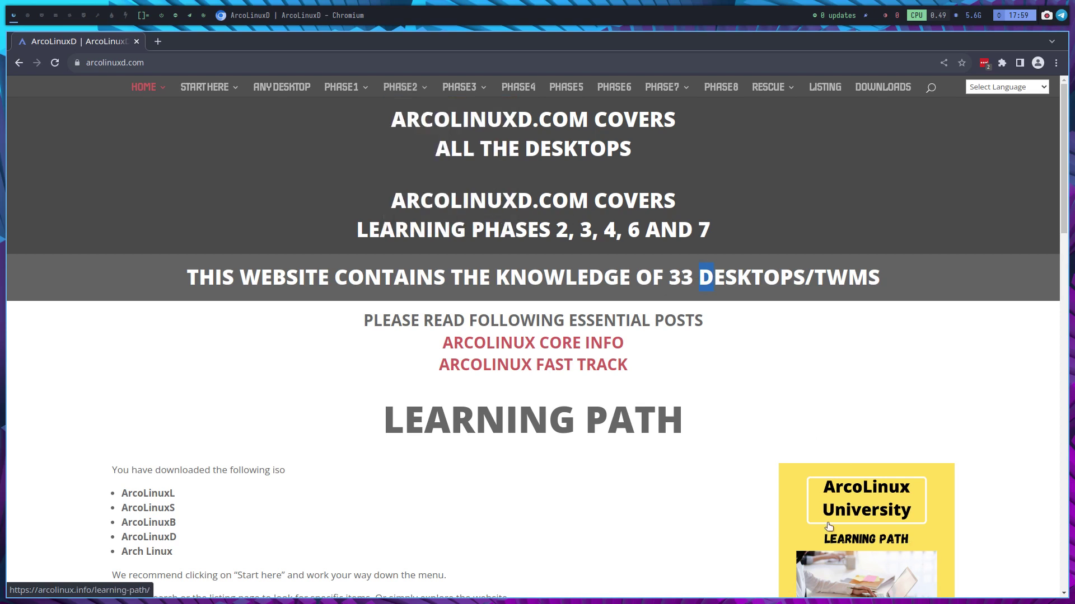
mouse_move(447, 96)
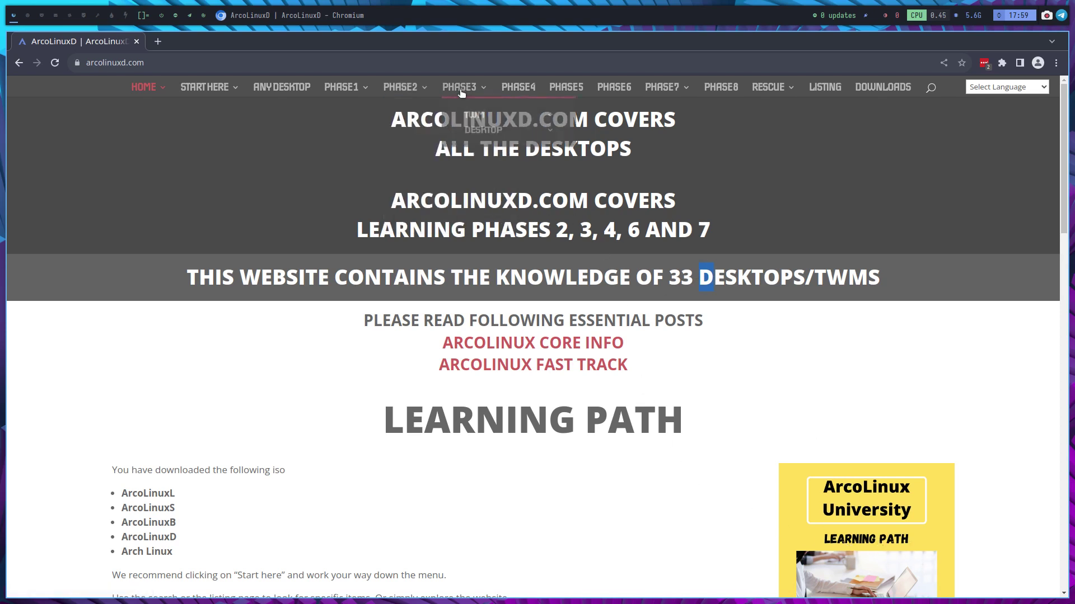
mouse_move(486, 124)
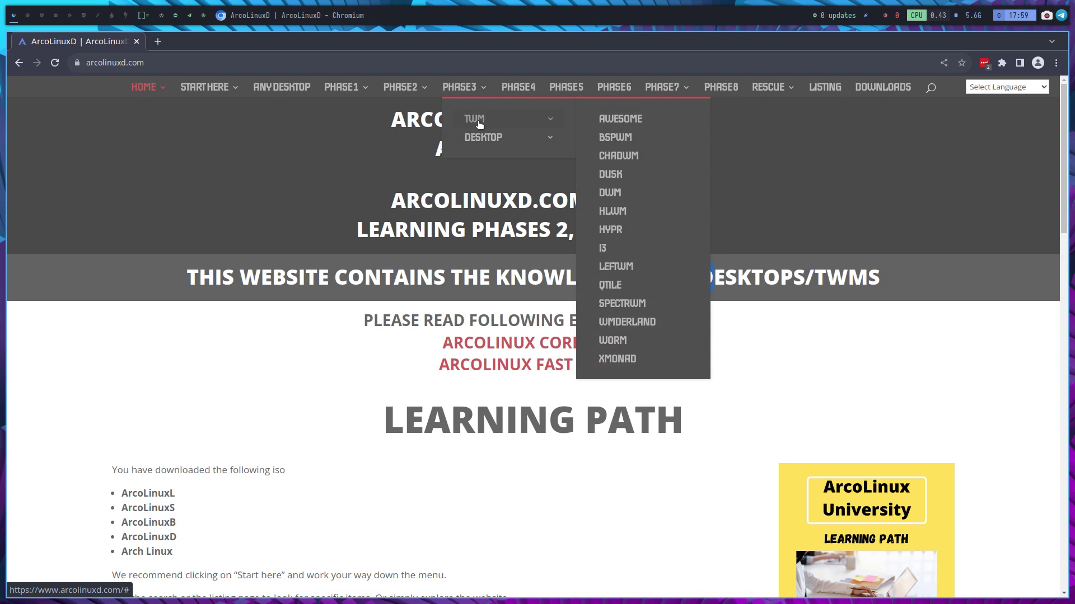
- Open the Chadwm page and expand its embedded YouTube playlist to list all six videos
left_click(626, 158)
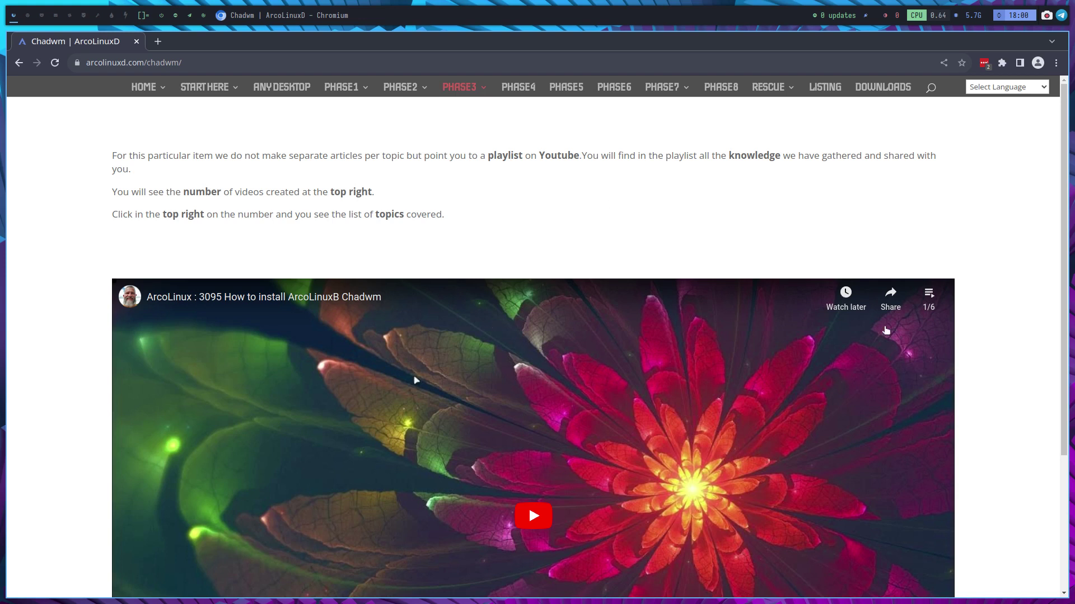
left_click(929, 299)
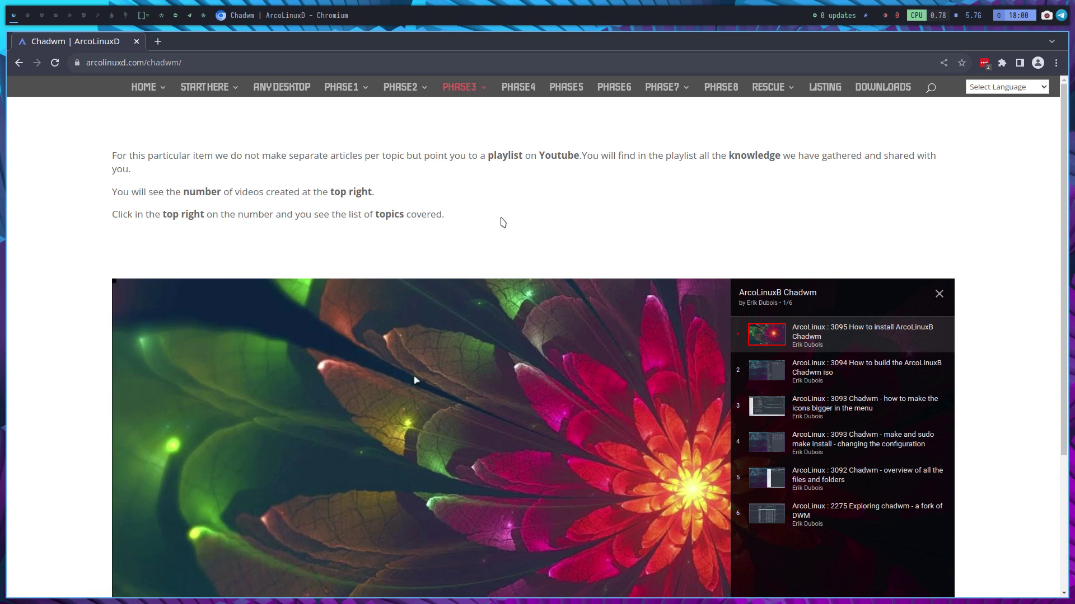
mouse_move(219, 90)
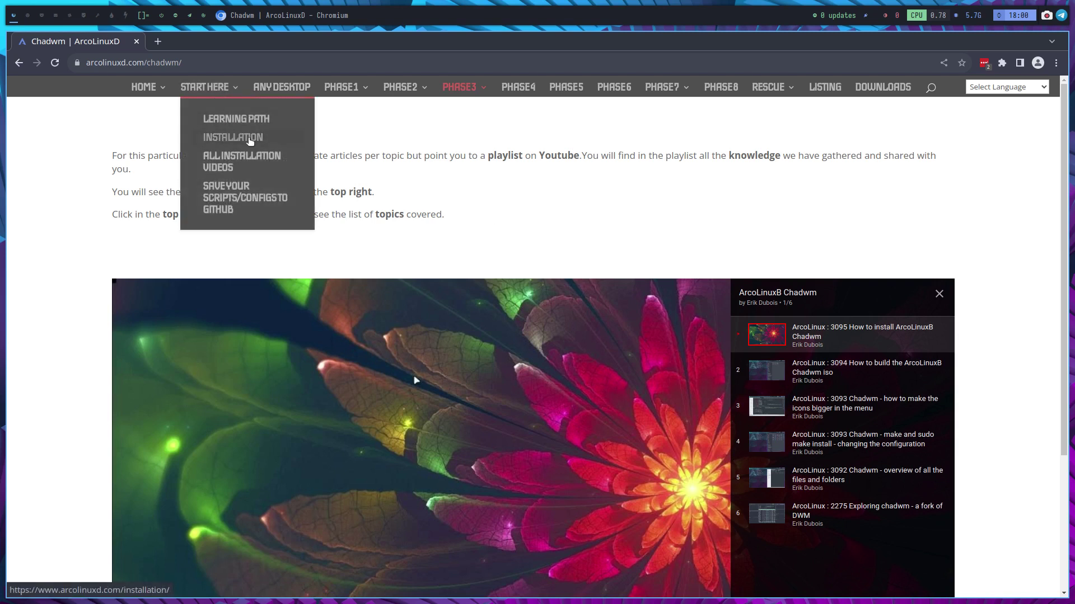
- Open the START HERE > Installation page and scroll through it
left_click(246, 138)
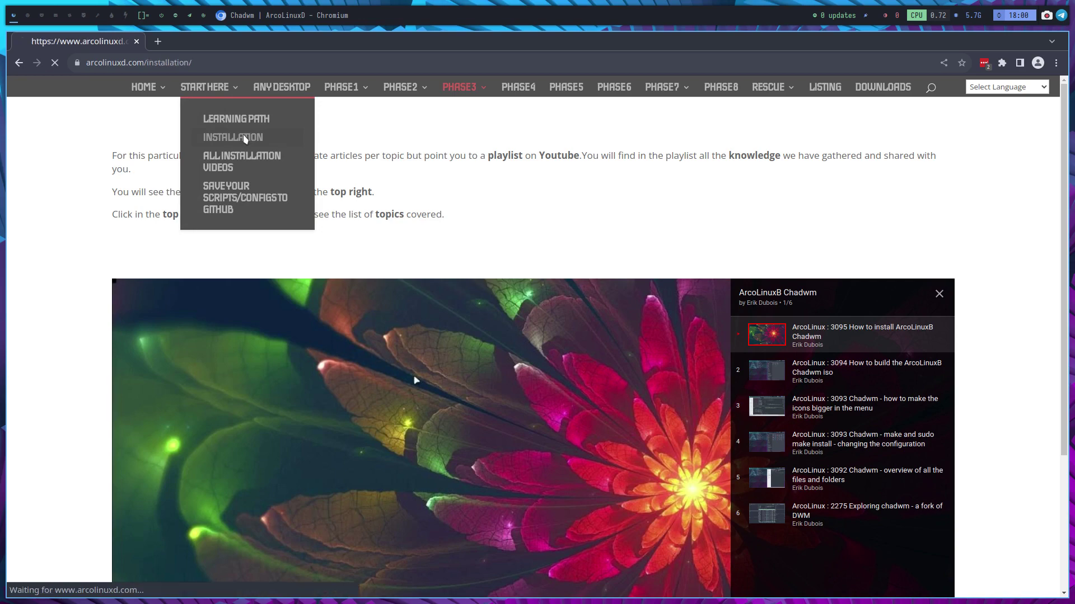
scroll(314, 168, "down", 2)
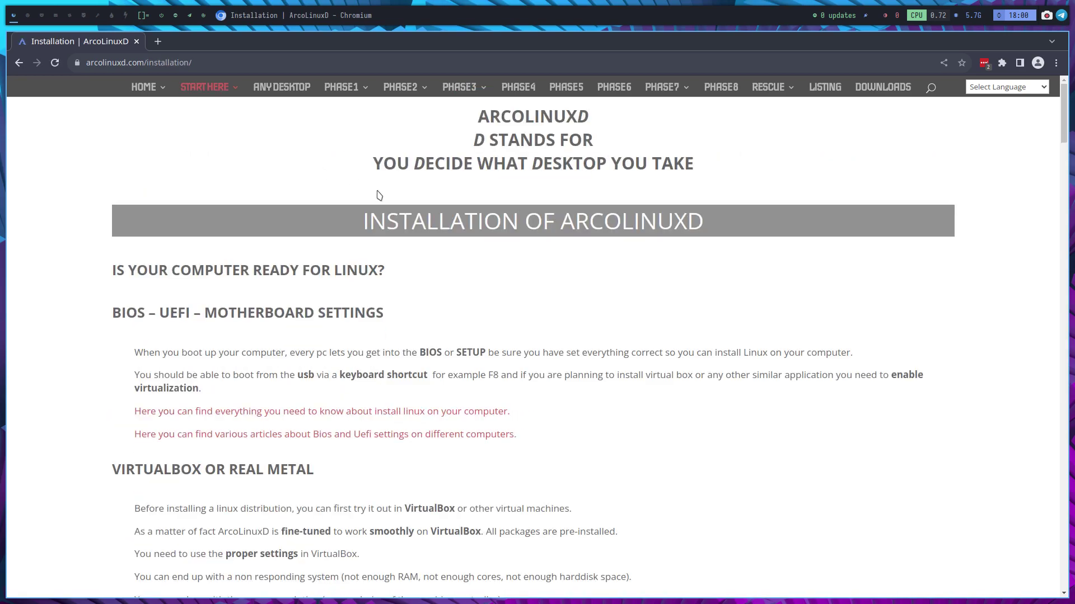
scroll(379, 195, "down", 20)
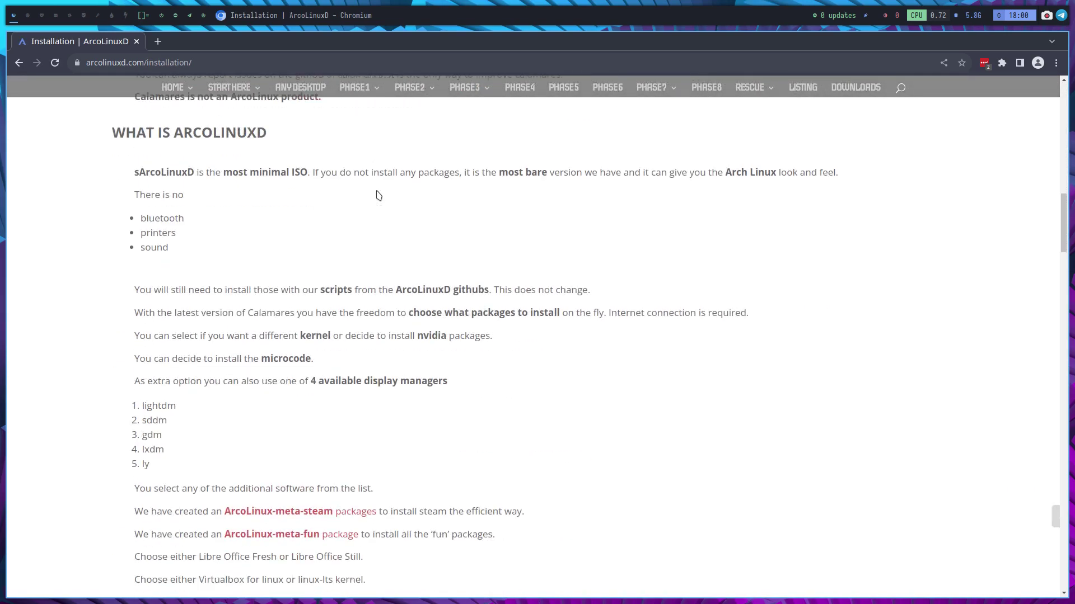
scroll(376, 191, "down", 15)
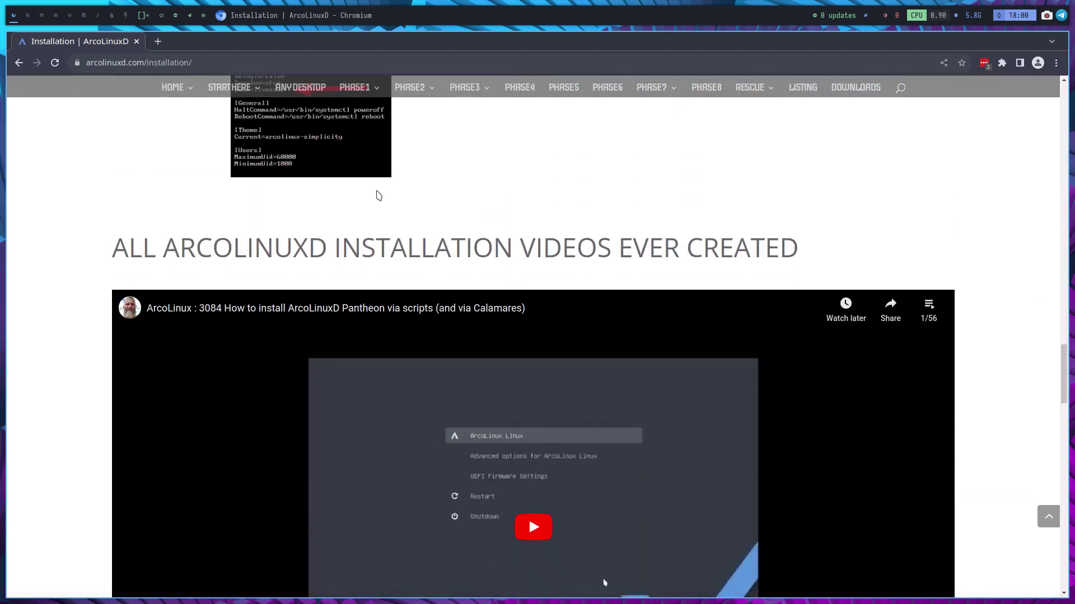
- From the START HERE > ArcoLinuxD page, open the '1 Installation of ArcoLinuxD Chadwm' article
mouse_move(247, 90)
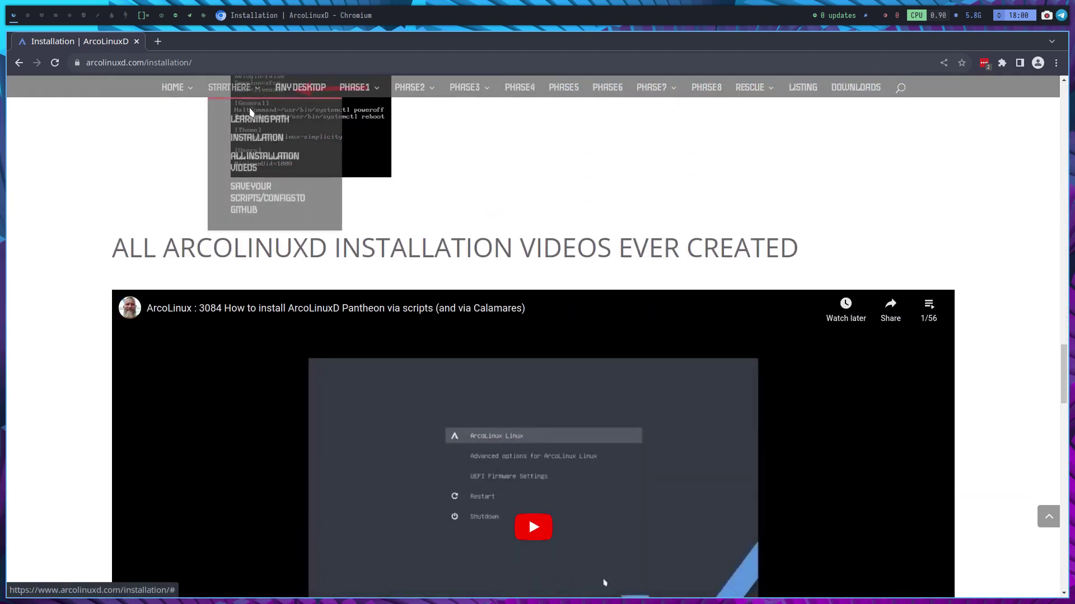
left_click(259, 155)
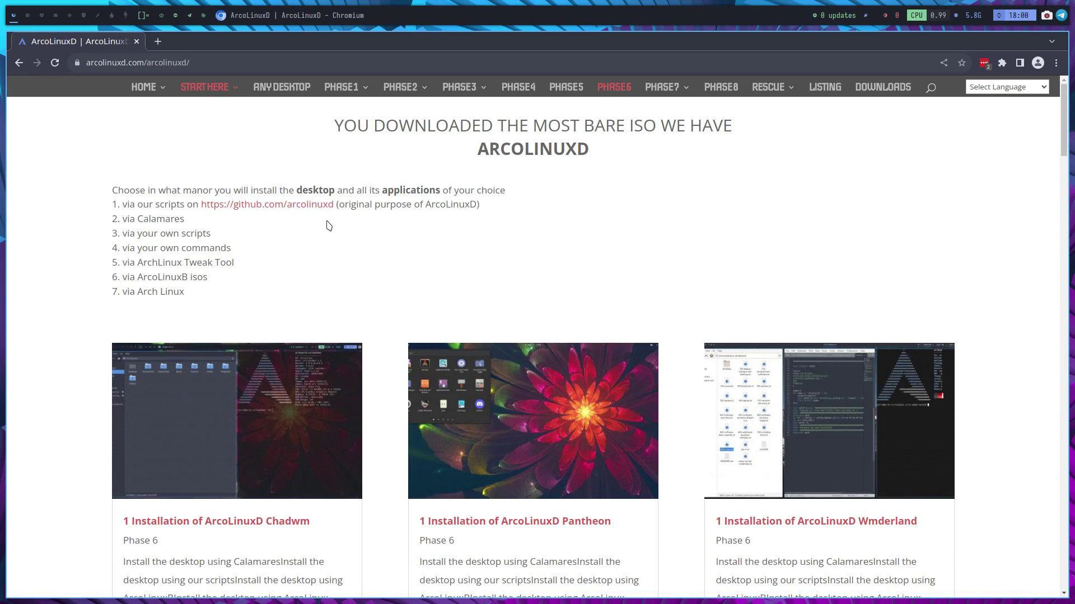
scroll(328, 221, "down", 2)
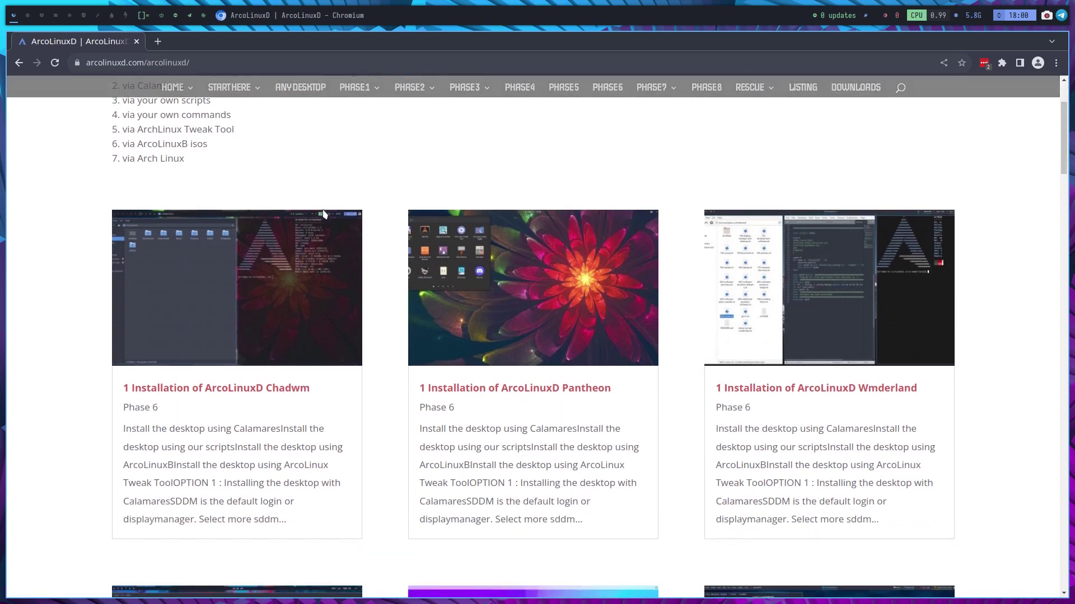
left_click(256, 396)
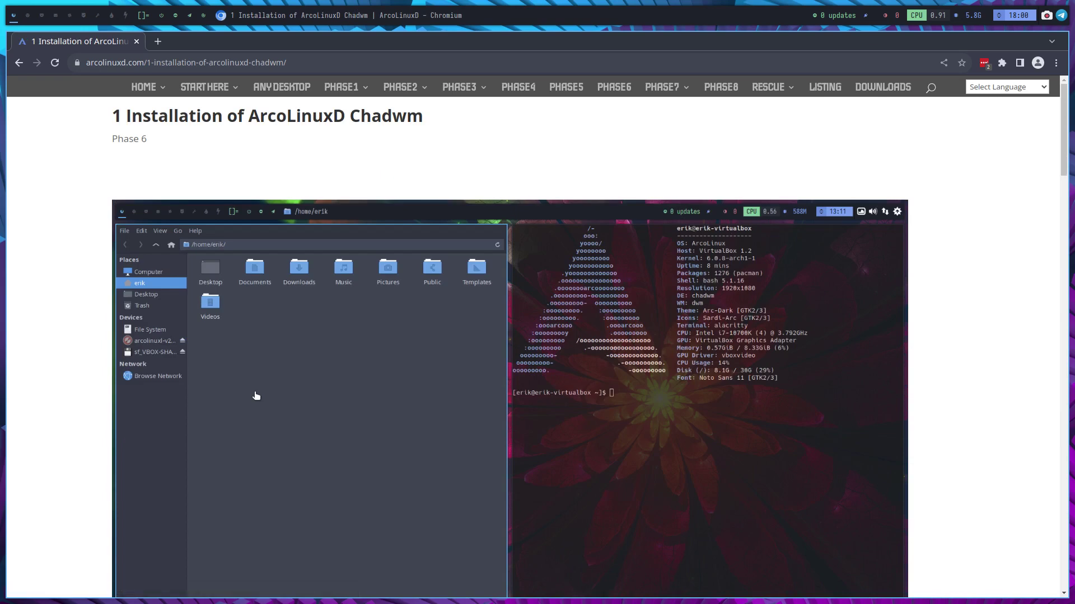
left_click_drag(332, 120, 346, 124)
- Open the ArcoLinuxB site in a new tab and switch to it
mouse_move(159, 97)
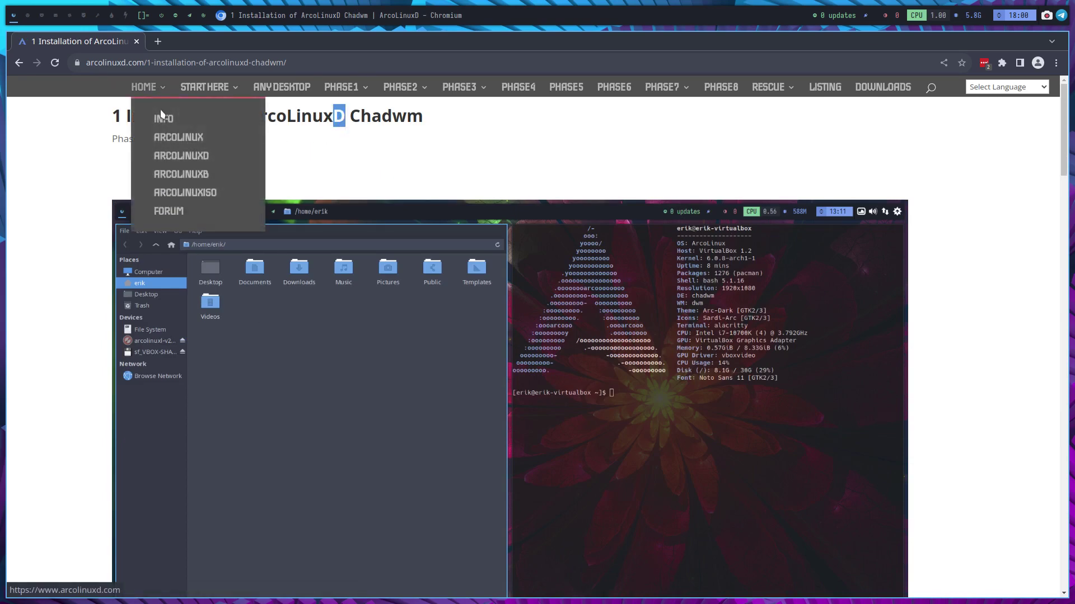
right_click(196, 180)
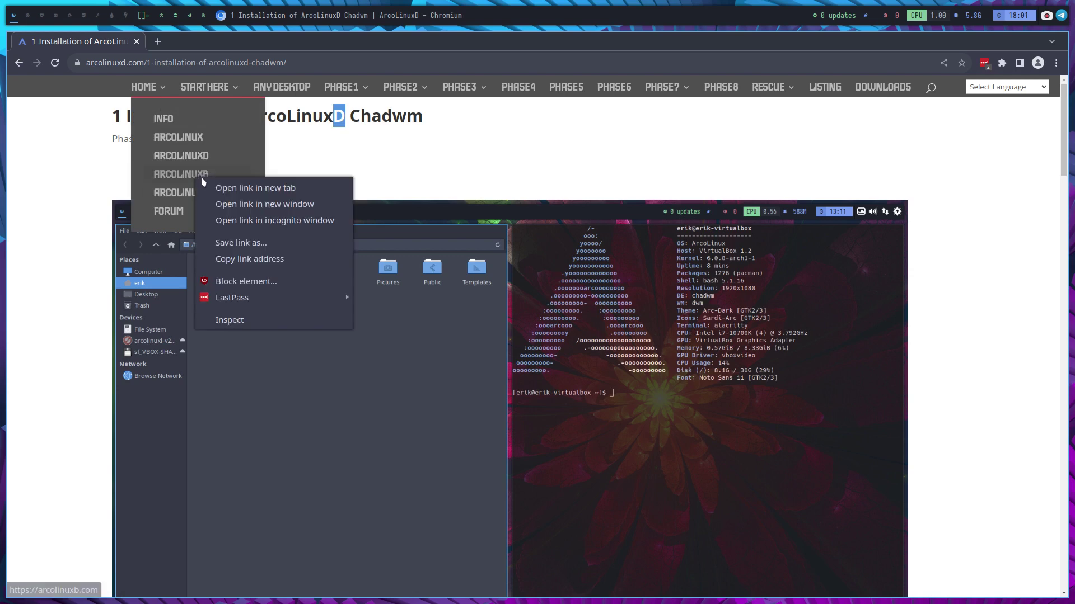
left_click(257, 188)
left_click(212, 42)
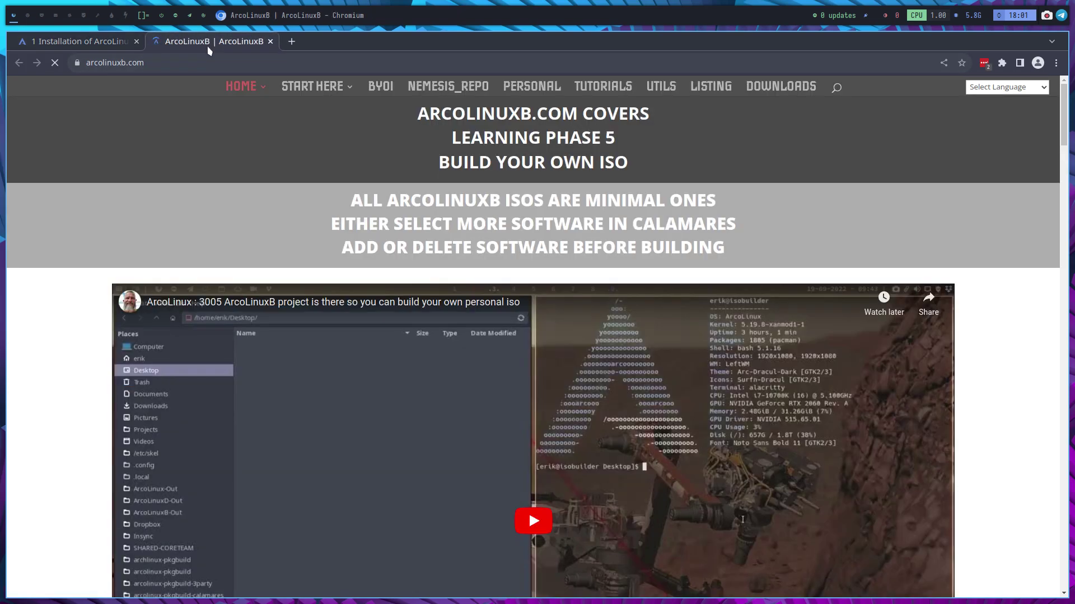
- Open the BYOI ArcoLinuxB Chadwm post, then go back to the ArcoLinuxD Chadwm article tab
left_click(379, 91)
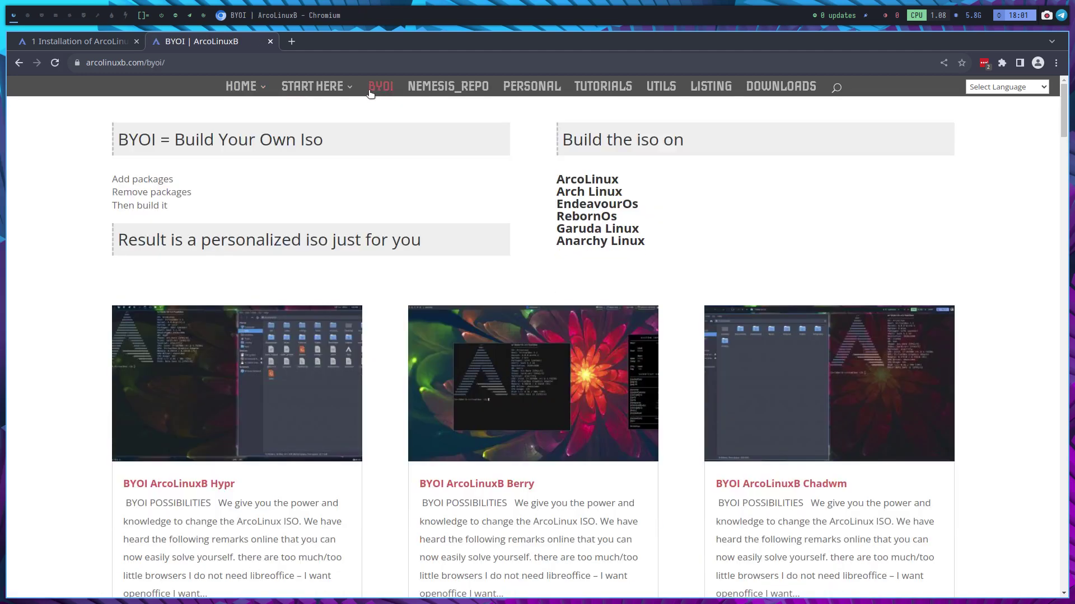
scroll(576, 211, "down", 1)
left_click(799, 440)
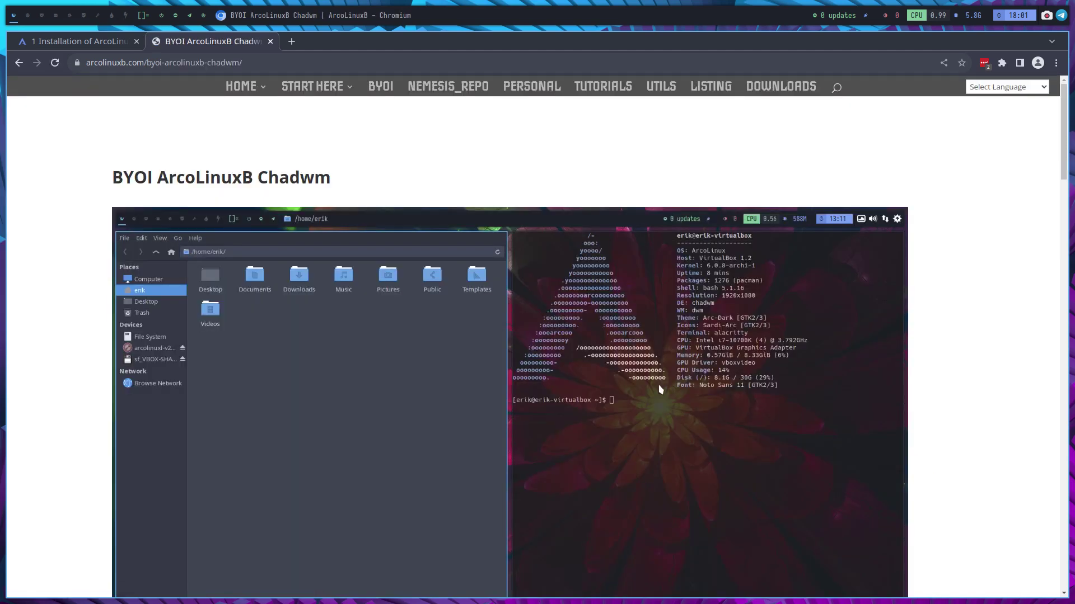
scroll(605, 372, "down", 15)
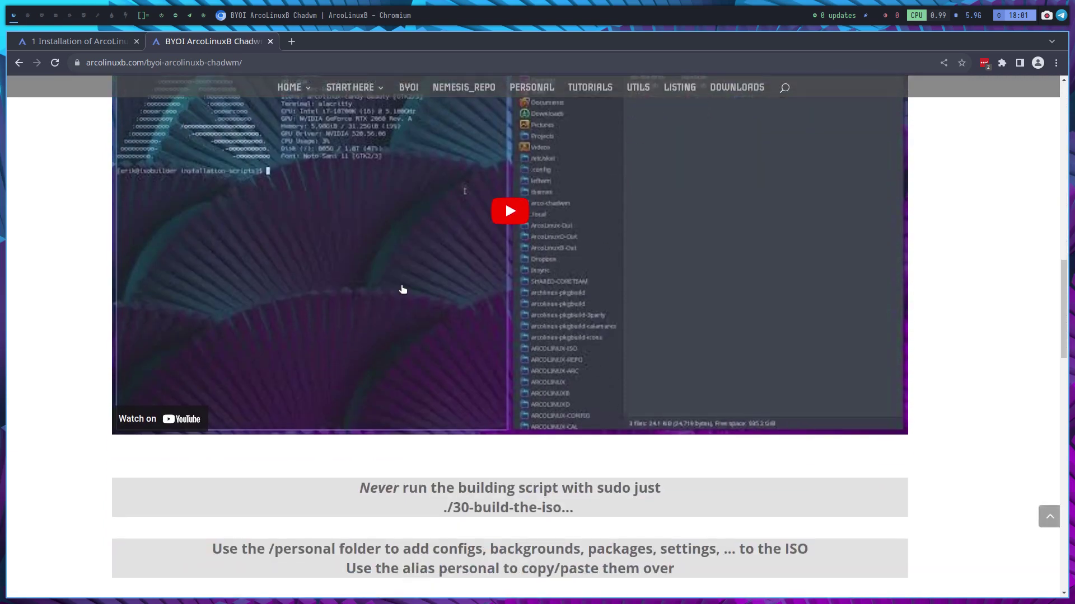
scroll(576, 288, "down", 18)
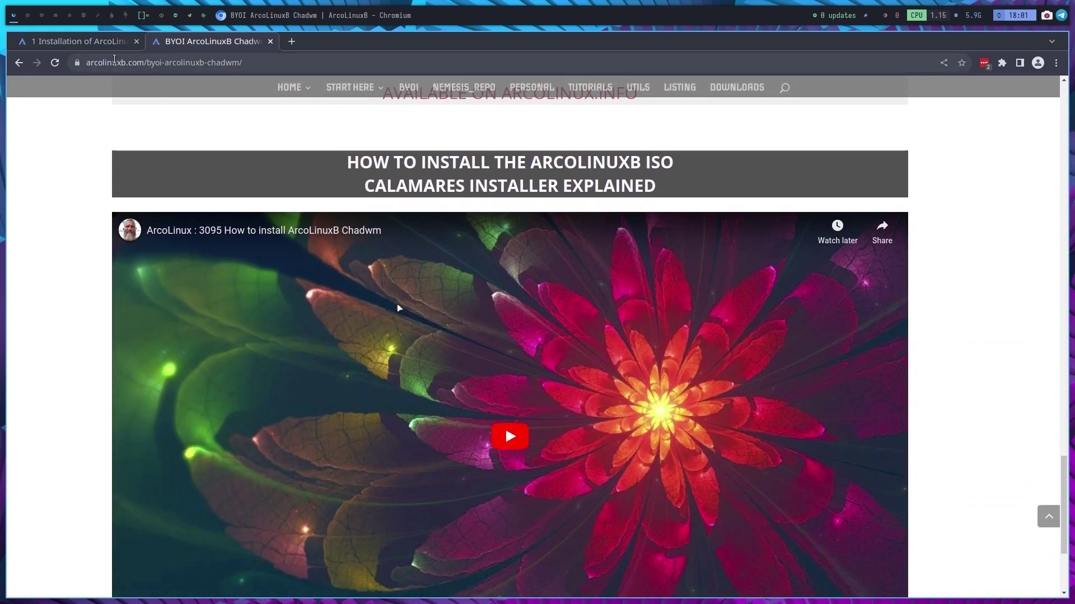
left_click(94, 45)
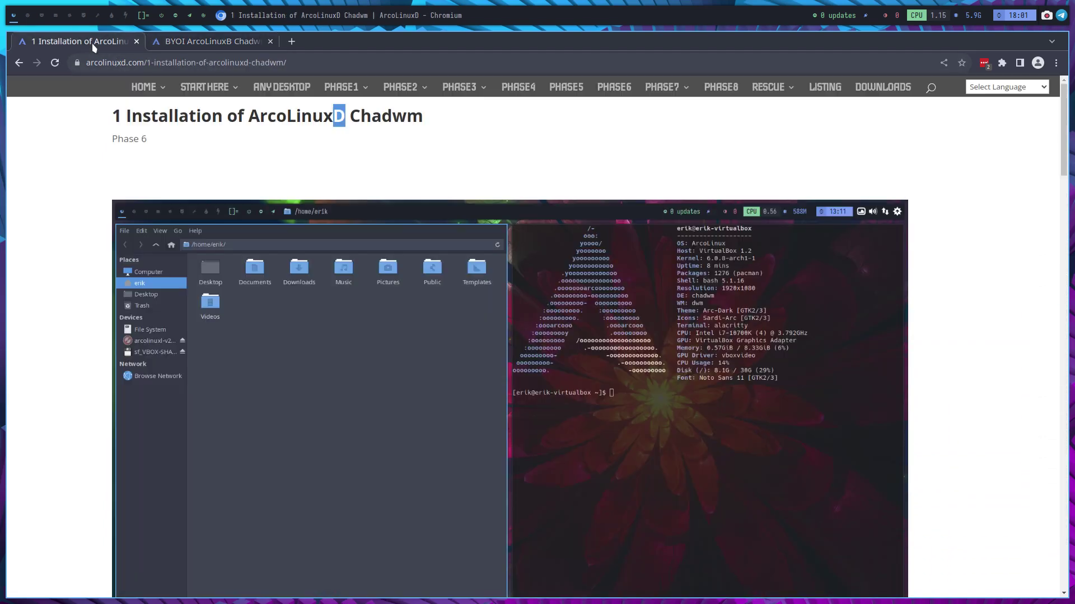
left_click(334, 151)
- On workspace 2, open an Alacritty terminal with Super+Return and close it with Super+Q
left_click(27, 16)
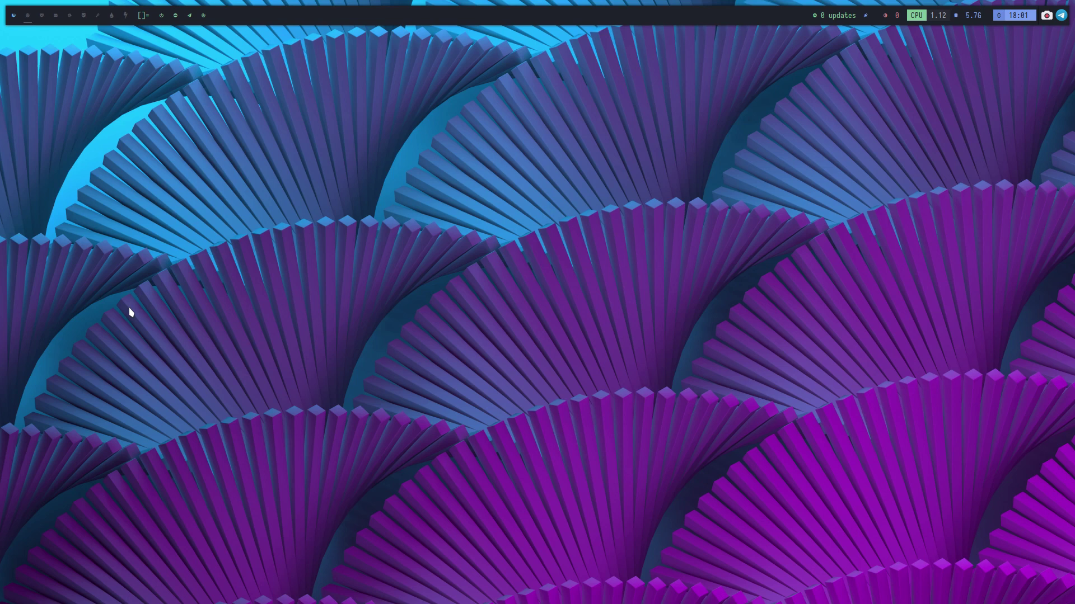
key("super+Return")
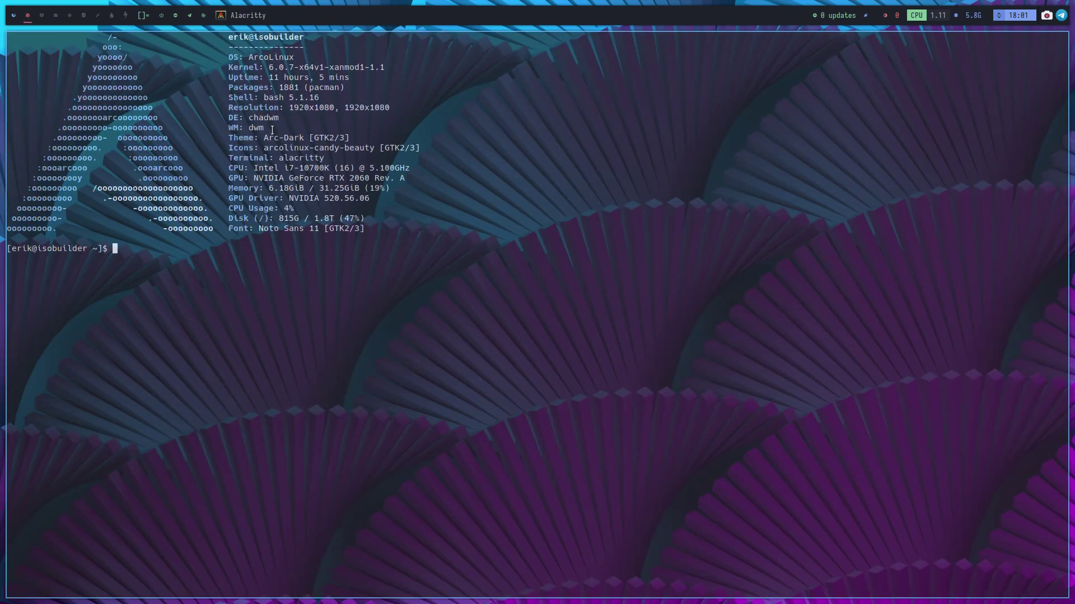
key("super+q")
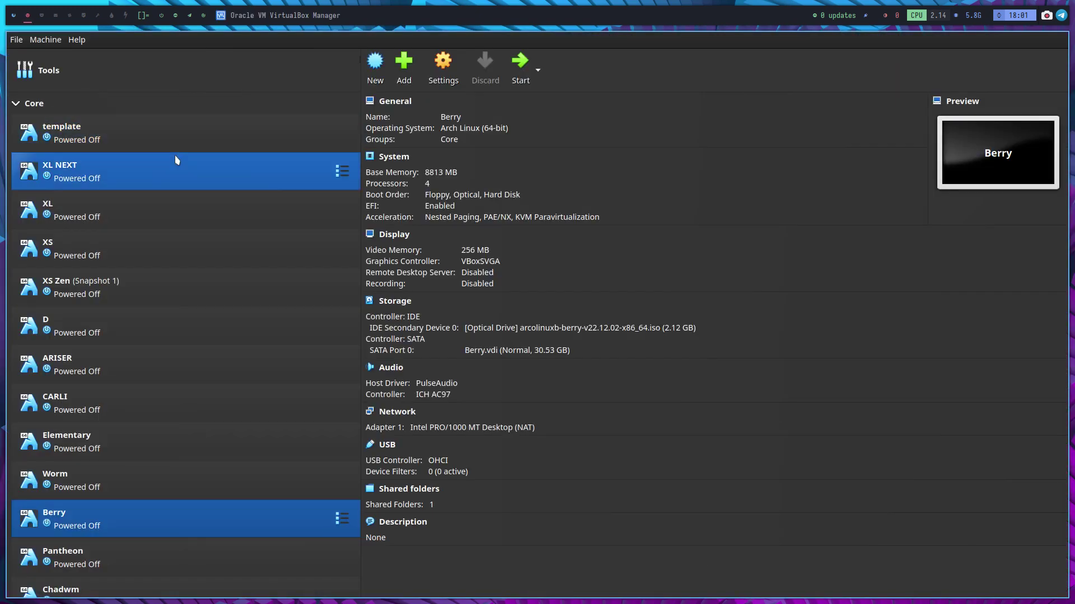
- Choose arcolinuxd-v22.12.02-x86_64.iso from Insync/SHARED-CORETEAM as VM D's optical disk
left_click(172, 327)
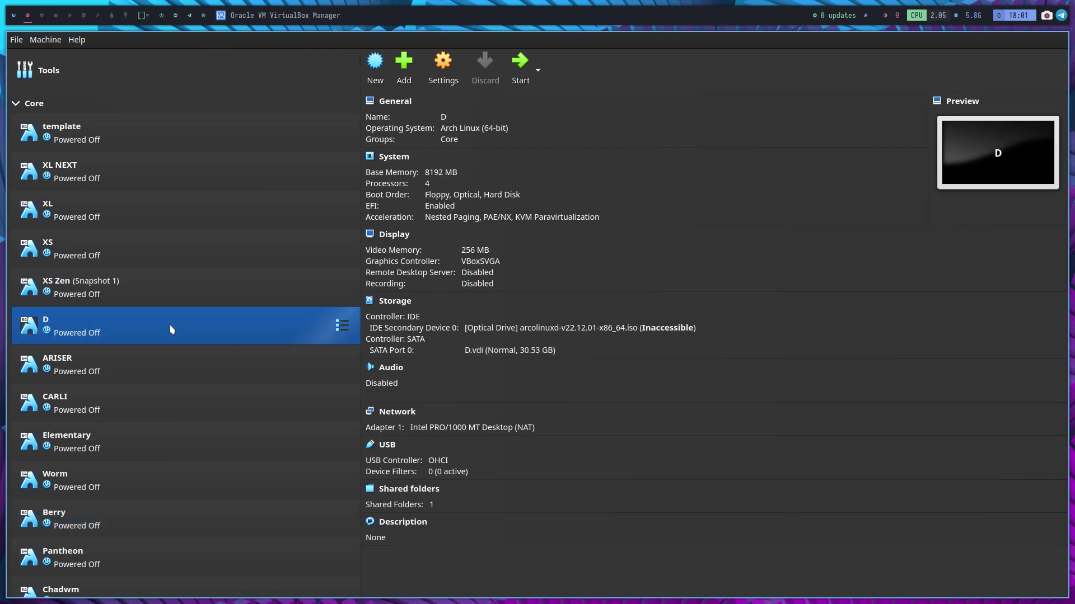
left_click(604, 330)
left_click(695, 362)
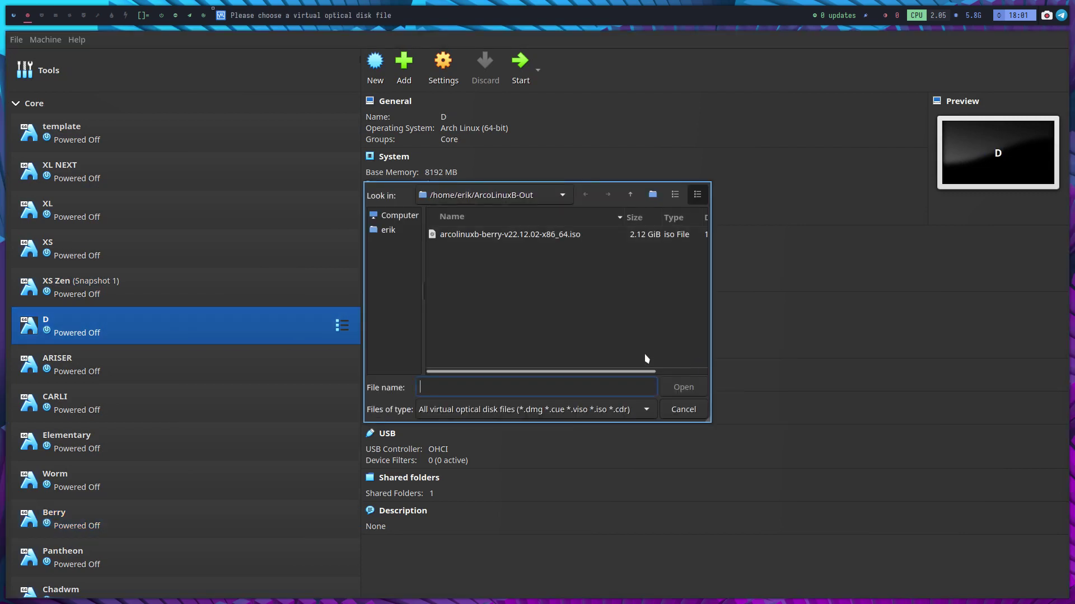
left_click(389, 230)
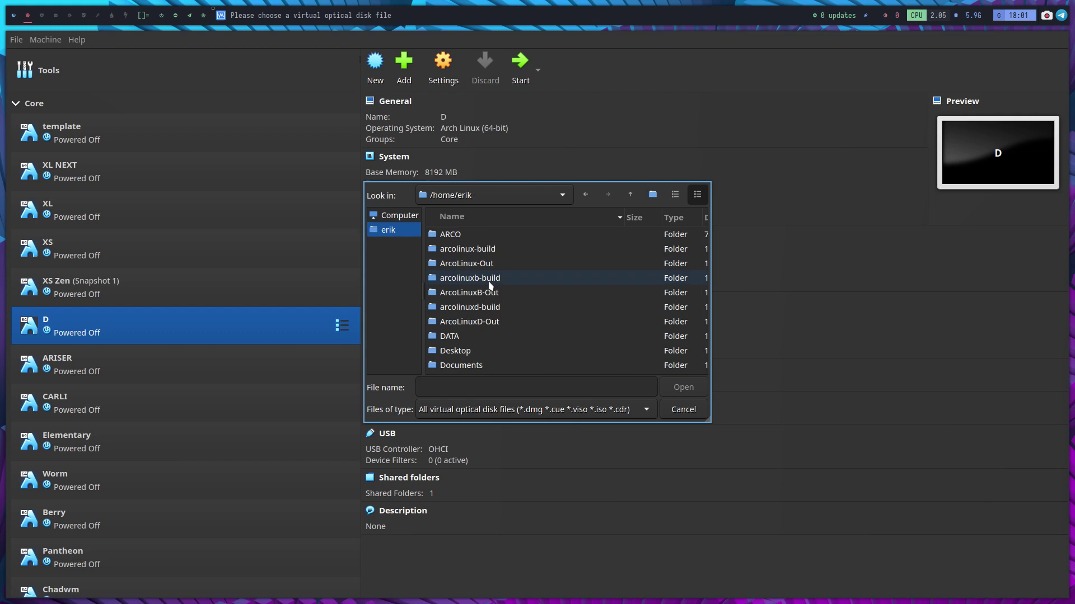
scroll(489, 286, "down", 3)
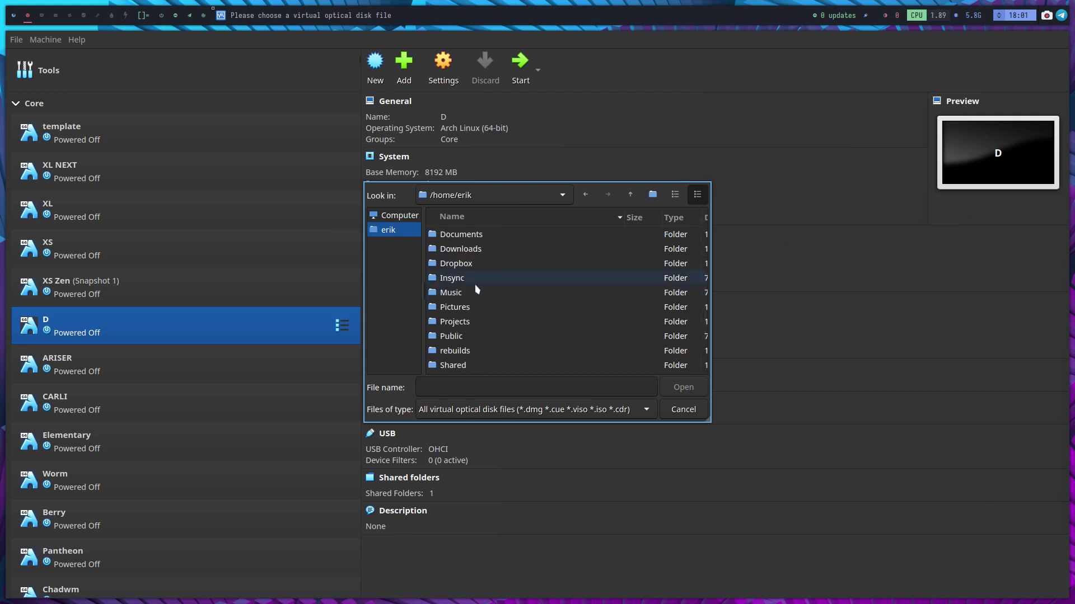
double_click(476, 284)
double_click(489, 323)
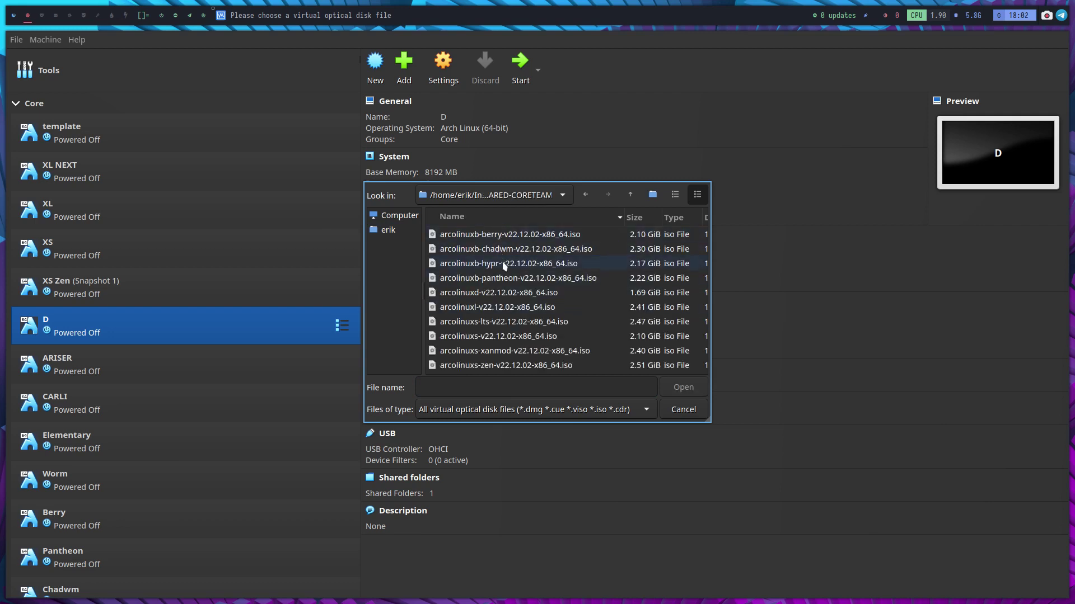
left_click(501, 292)
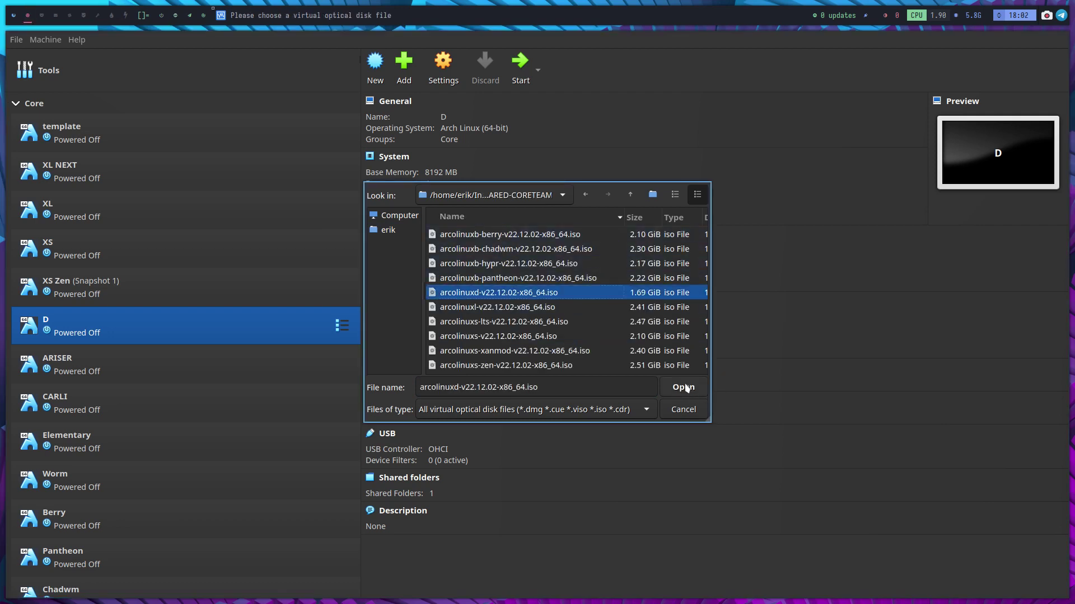
left_click(681, 388)
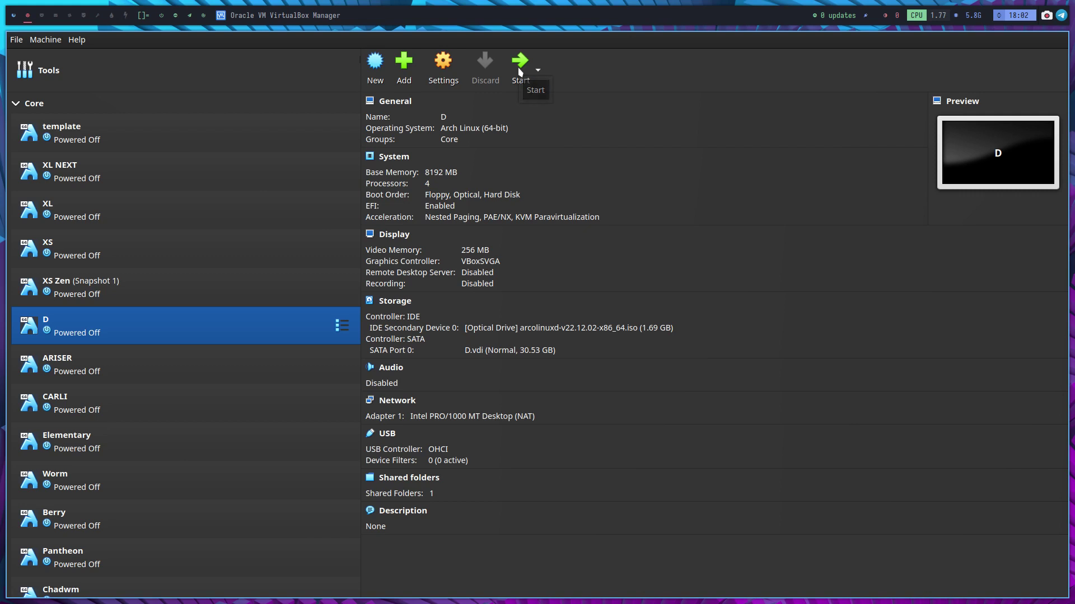
- Start VM D and browse its GRUB boot entries down to the safe graphics option
left_click(519, 68)
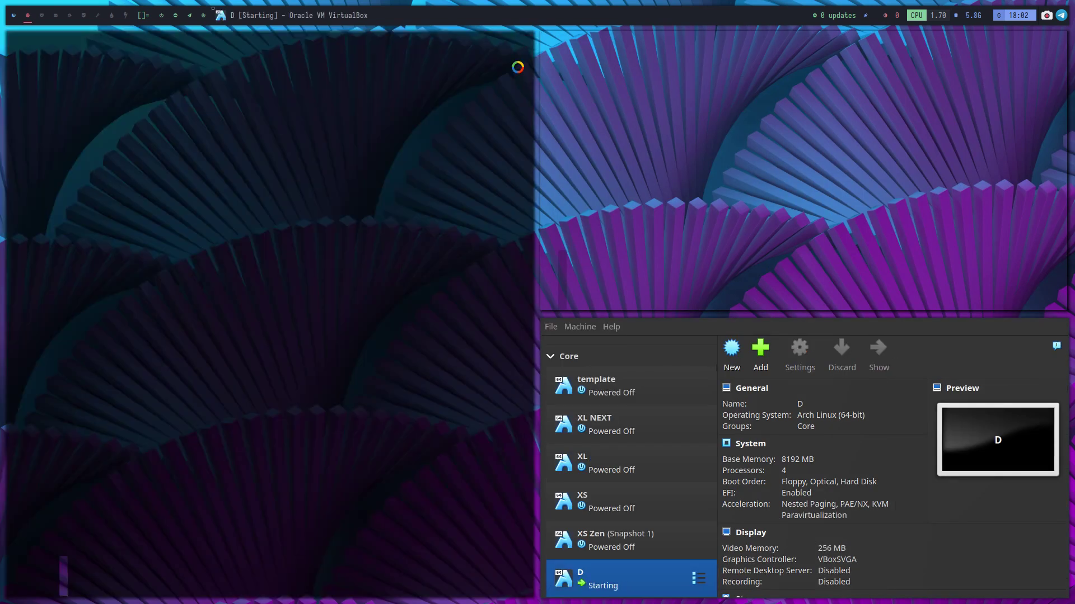
key("Down")
key("Down")
key("Down")
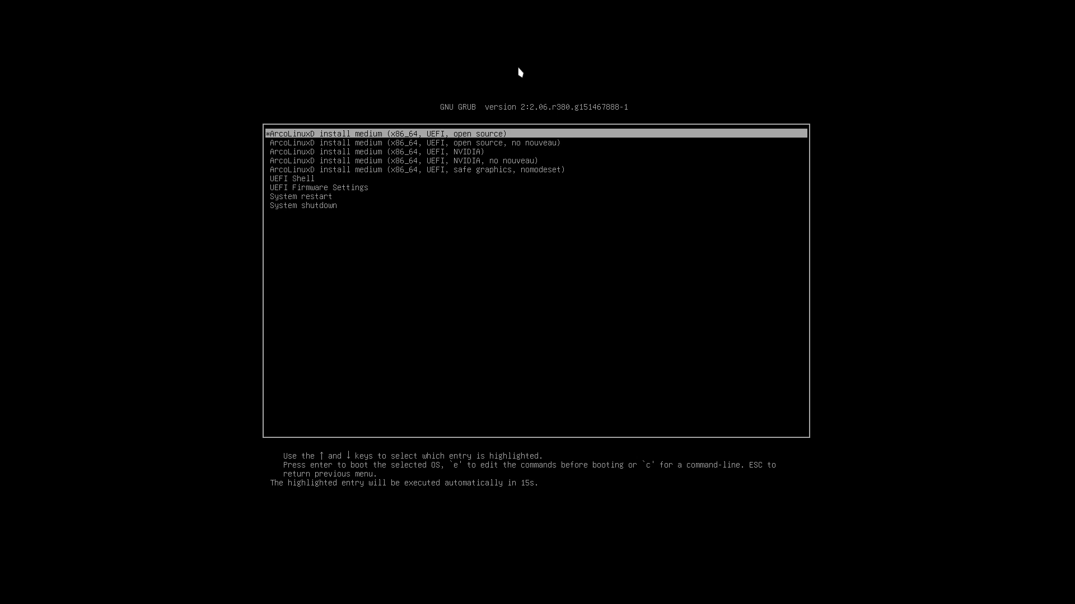
key("Down")
key("Down")
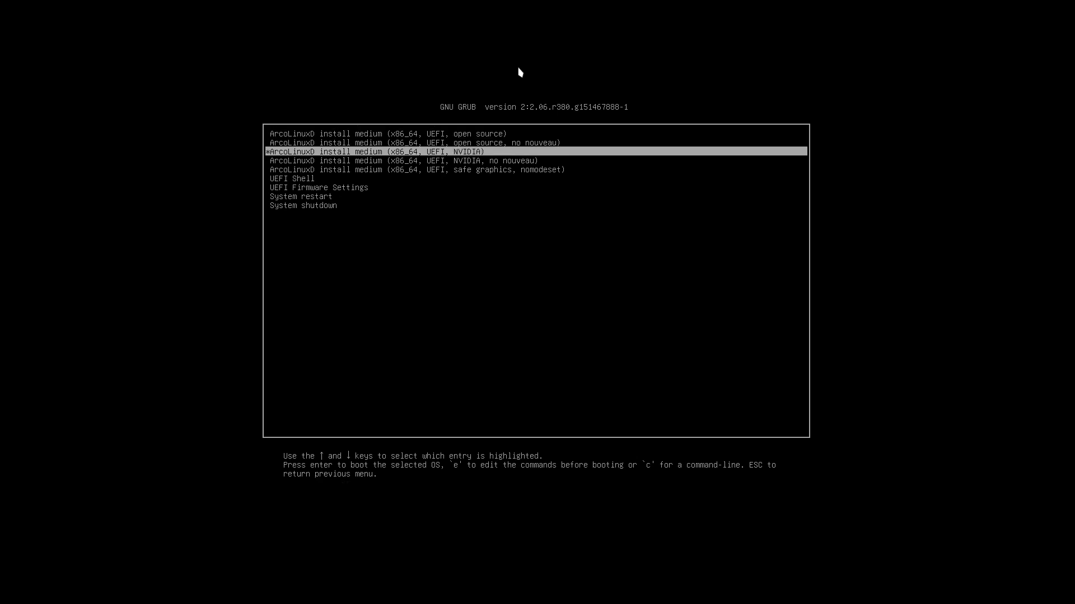
key("Down")
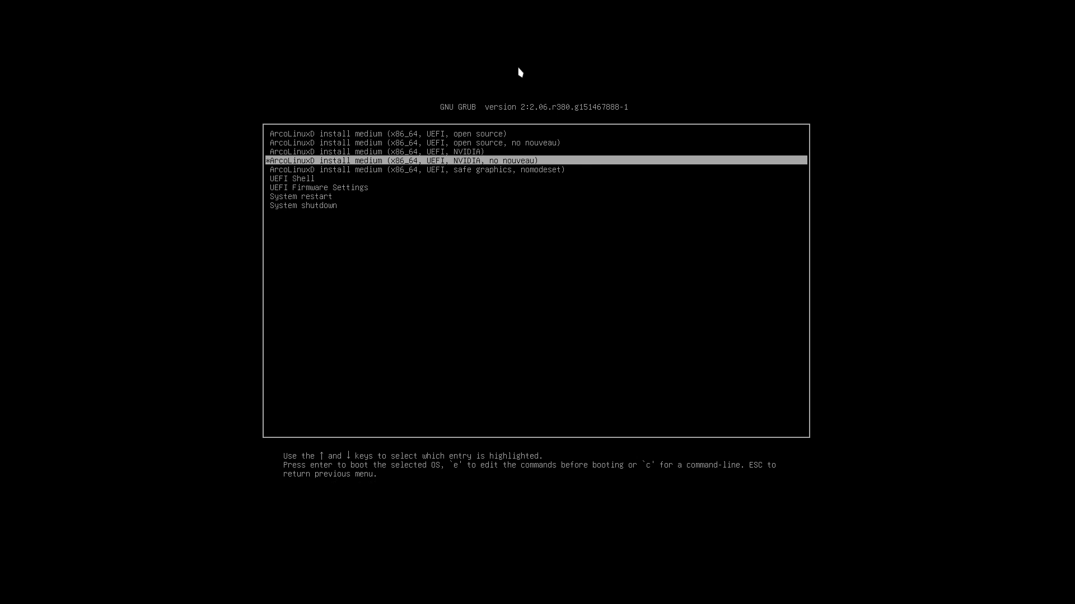
key("Up")
key("Up")
key("Up")
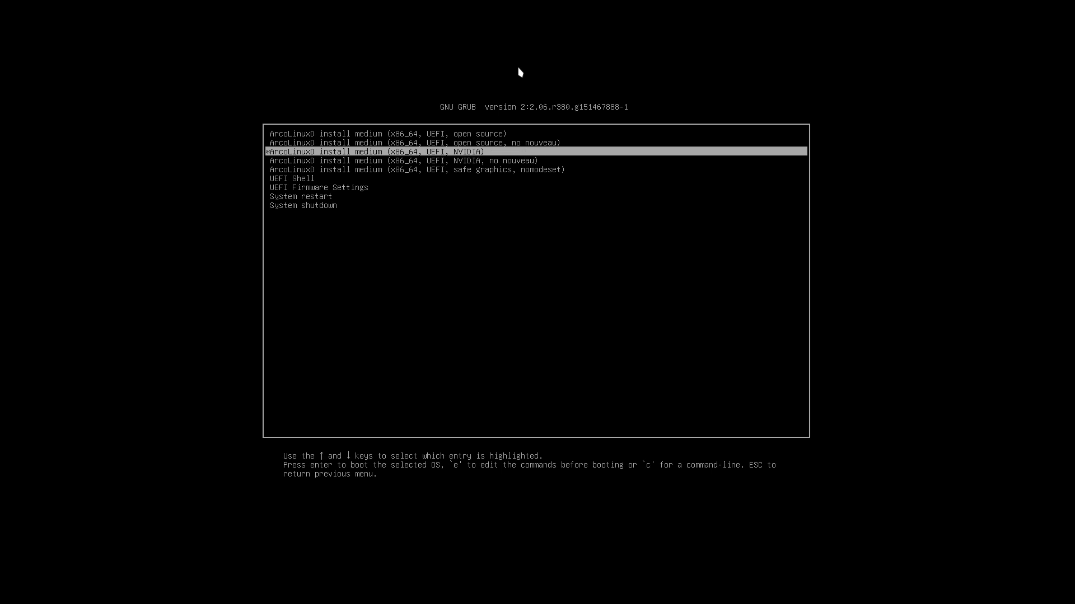
key("Down")
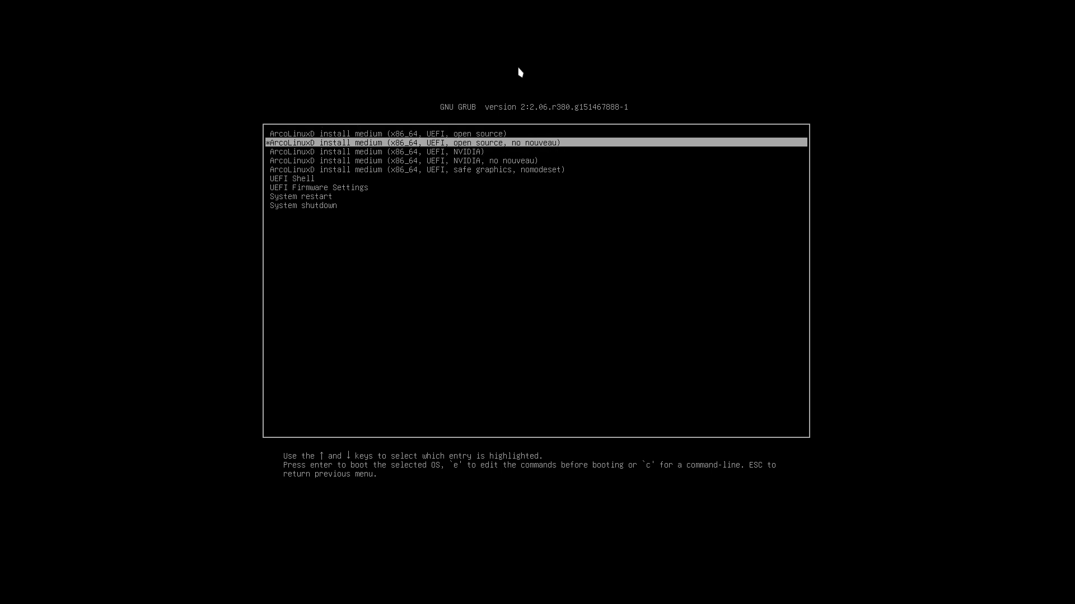
key("Down")
key("Down")
key("Down")
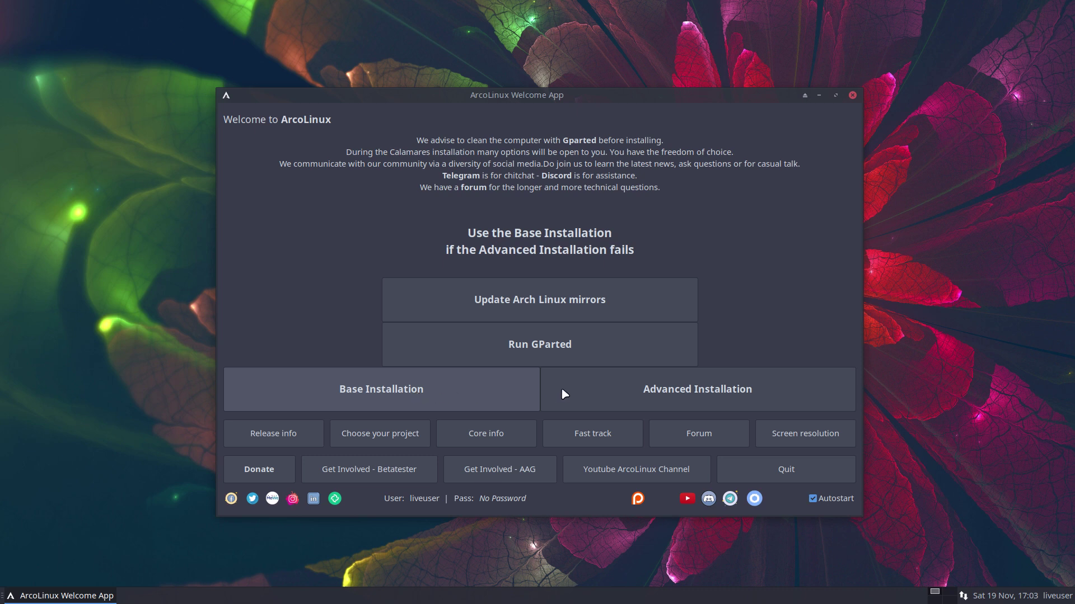
- Launch Advanced Installation from the Welcome App and continue past the Welcome page in American English
left_click(612, 393)
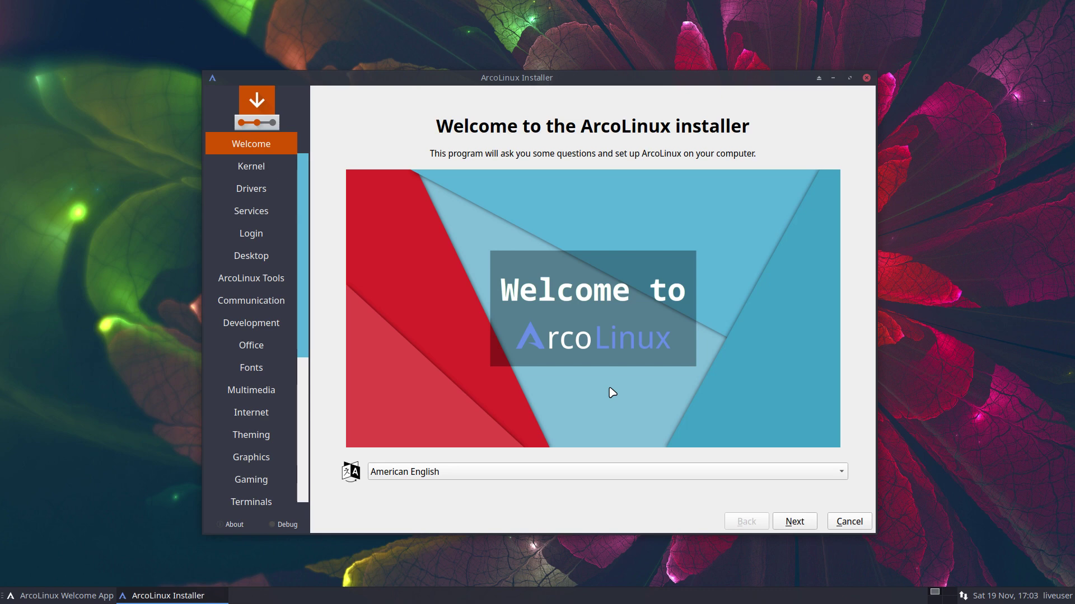
left_click(799, 527)
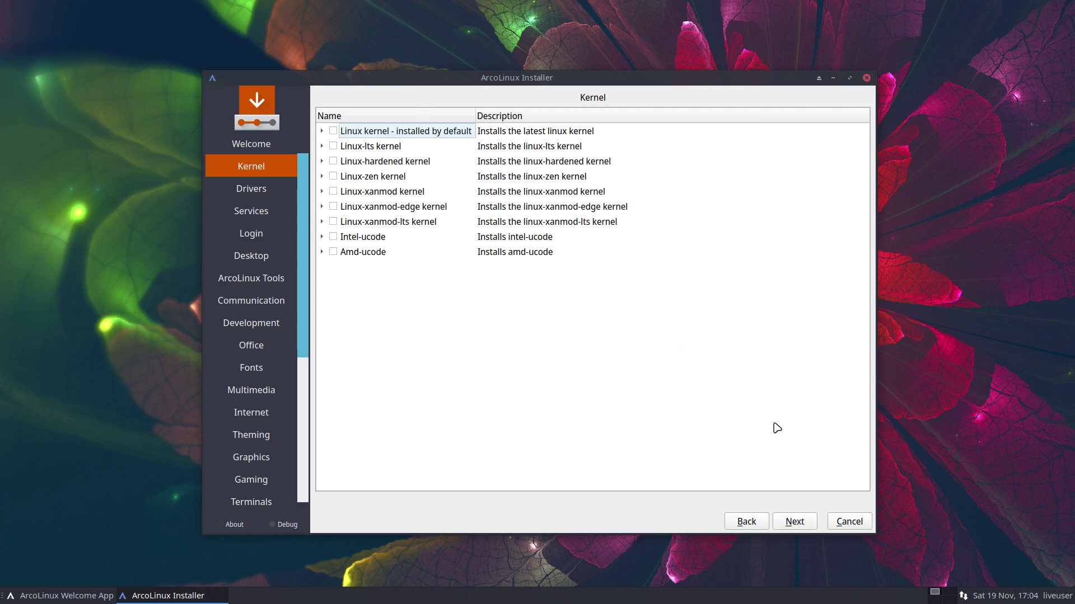
- Accept the default kernel and driver choices, advancing to the Services page
left_click(795, 522)
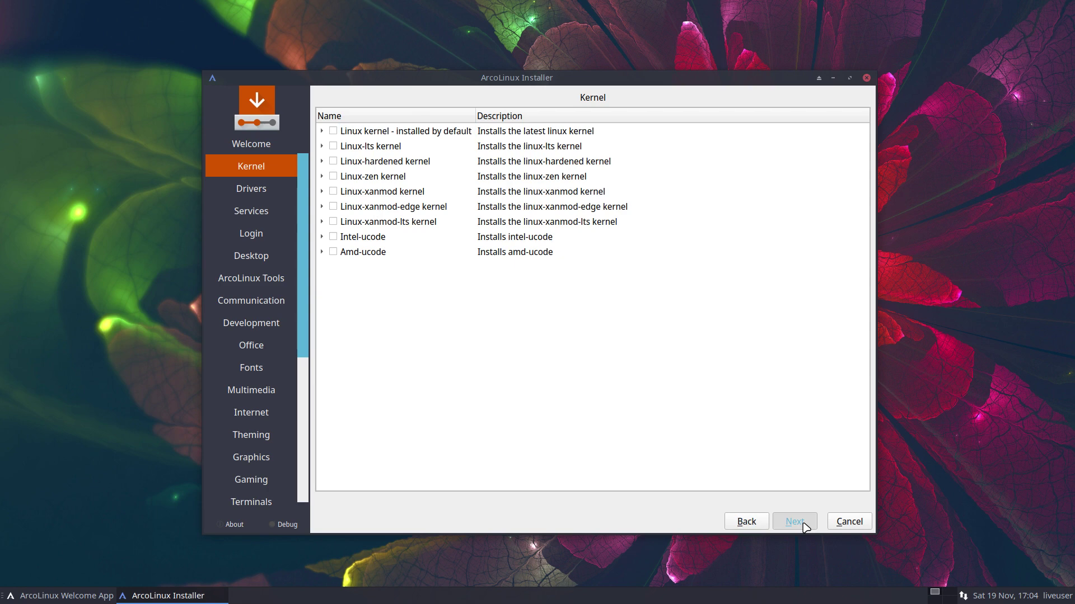
left_click(795, 522)
left_click(803, 525)
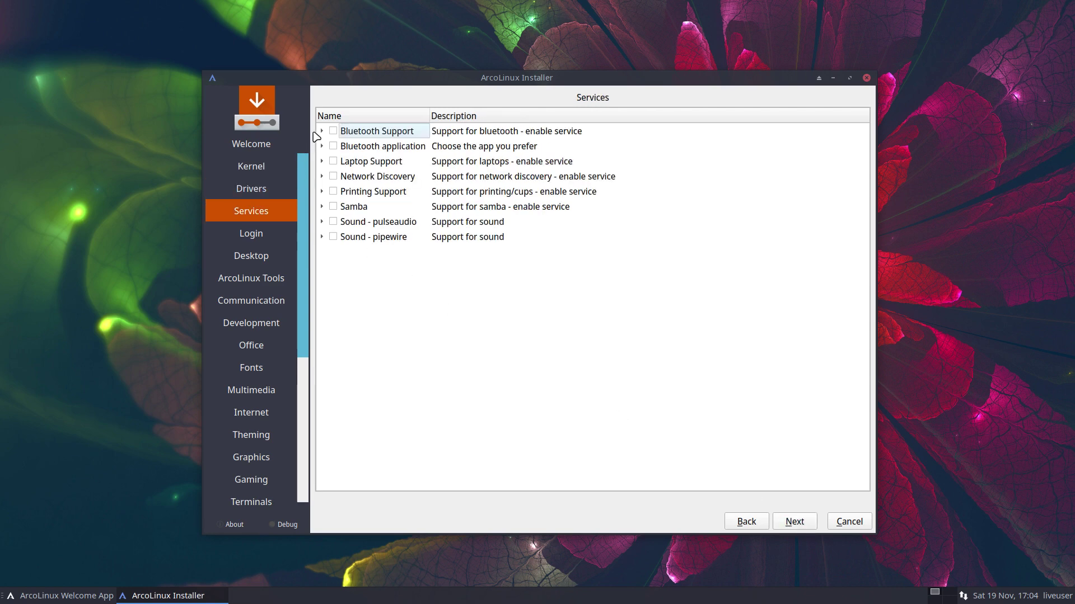
- Expand the Bluetooth Support and Bluetooth application entries and try the blueman and blueberry packages
left_click(322, 131)
left_click(334, 131)
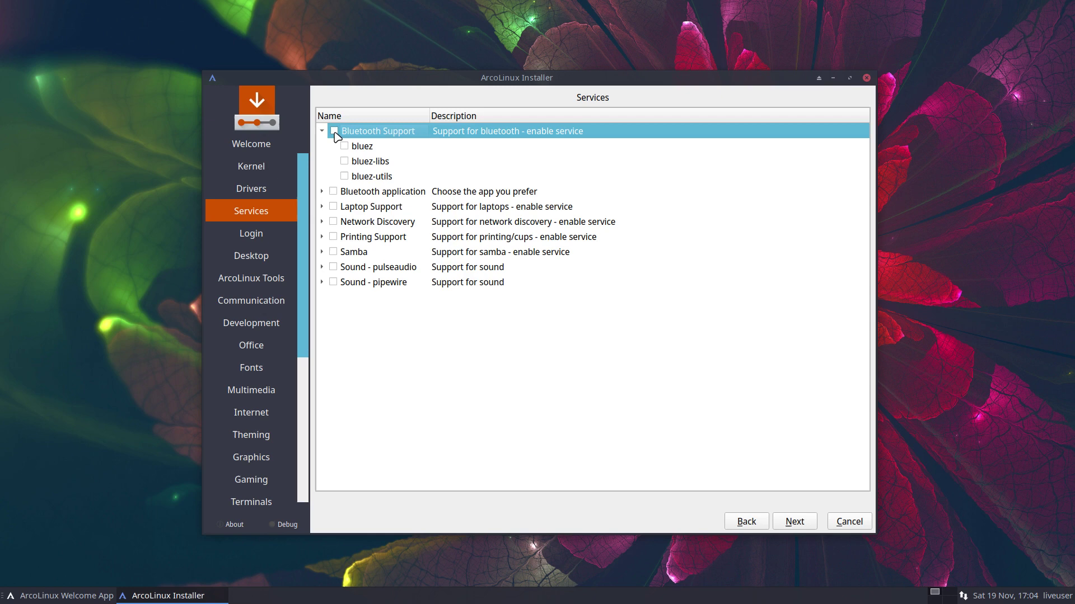
left_click(322, 191)
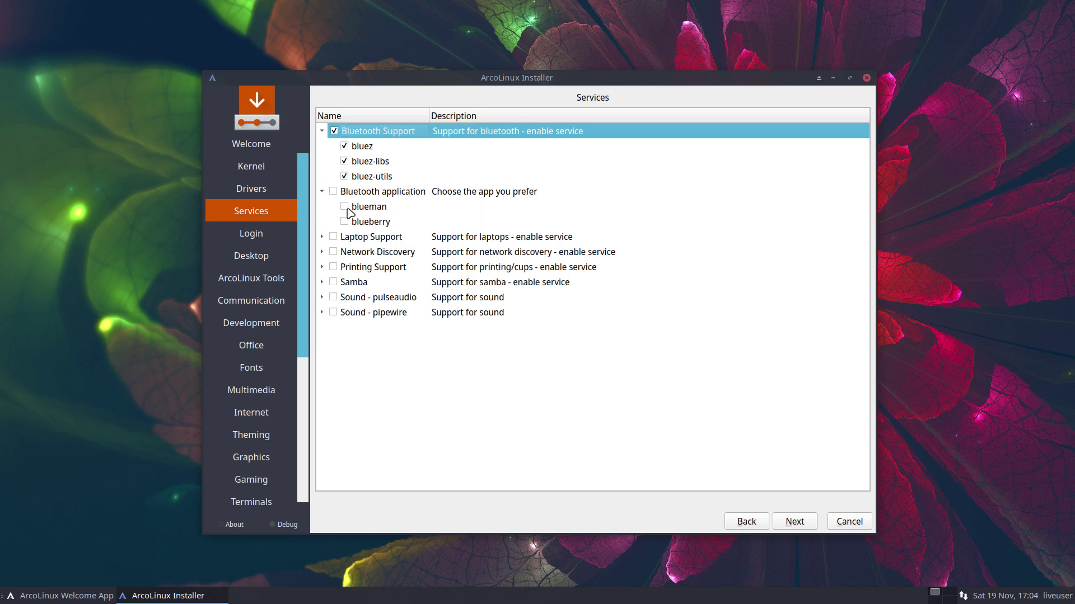
left_click(344, 206)
left_click(344, 222)
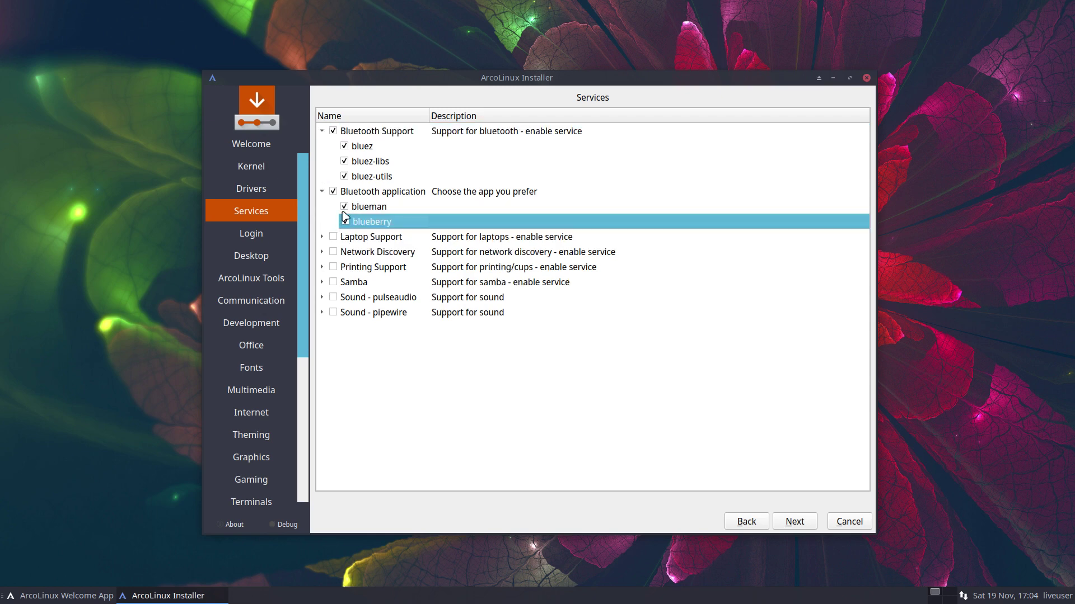
left_click(345, 207)
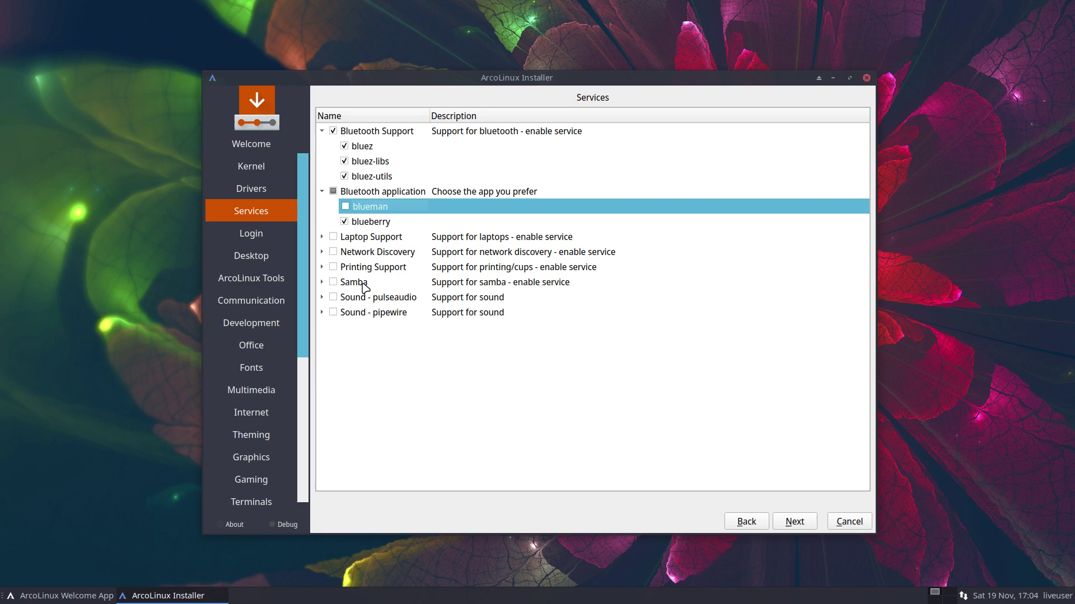
left_click(395, 298)
left_click(406, 312)
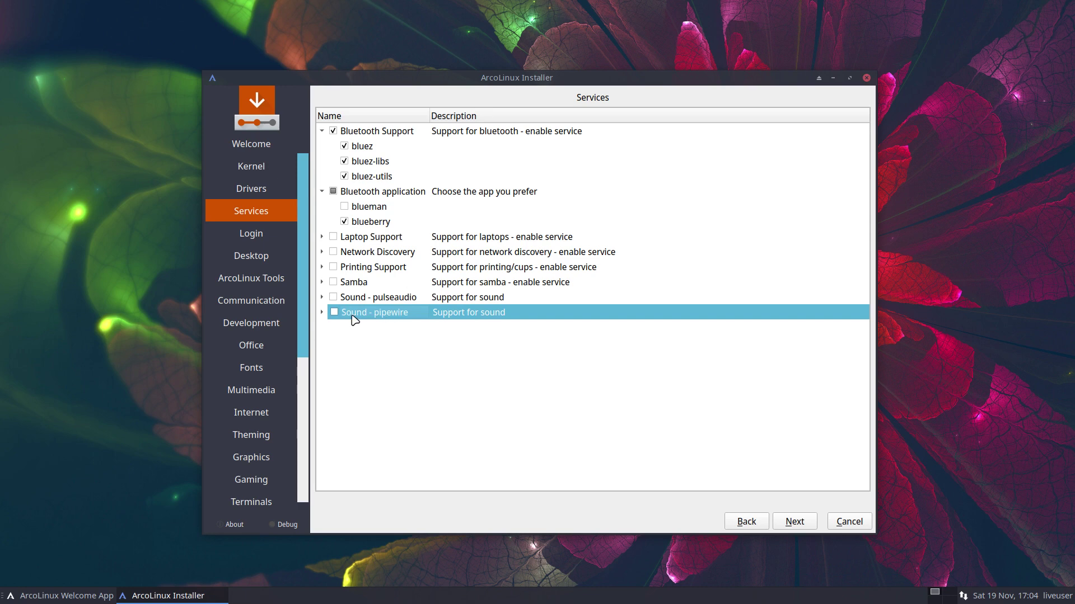
- Tick Sound - pipewire and untick Bluetooth Support and Bluetooth application again
left_click(335, 314)
left_click(334, 132)
left_click(333, 191)
left_click(333, 192)
- On the Login page, enable Sddm and keep only sddm and arcolinux-sddm-simplicity-git ticked
left_click(795, 522)
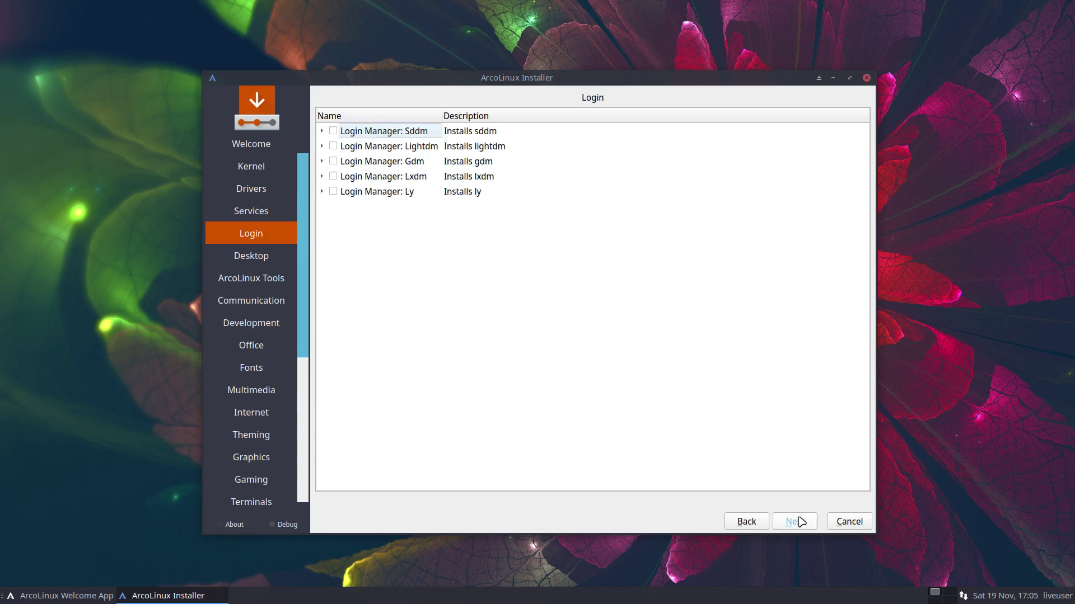
left_click(334, 131)
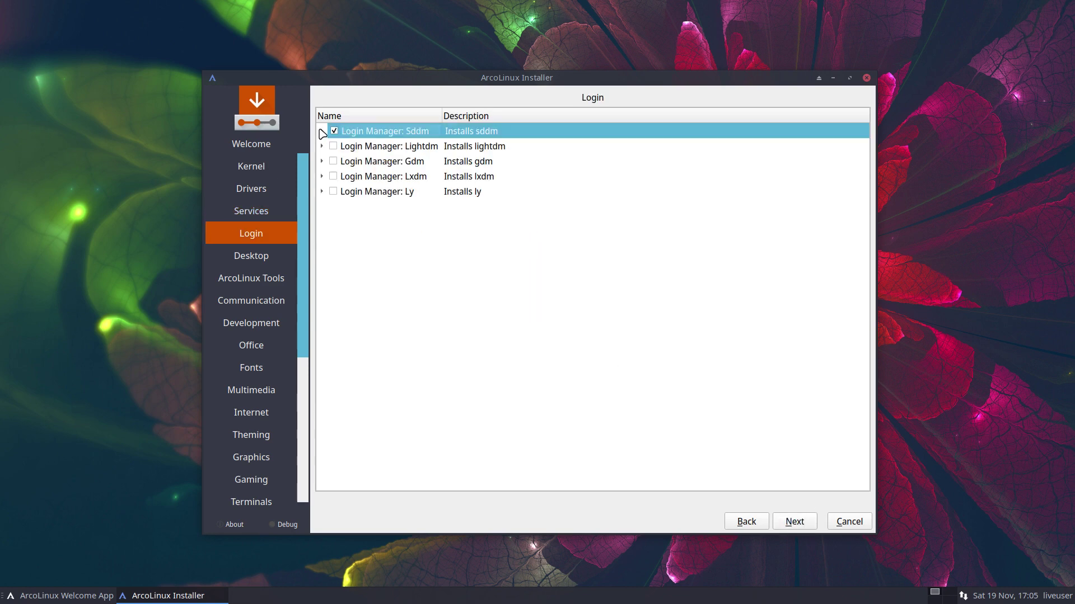
left_click(322, 131)
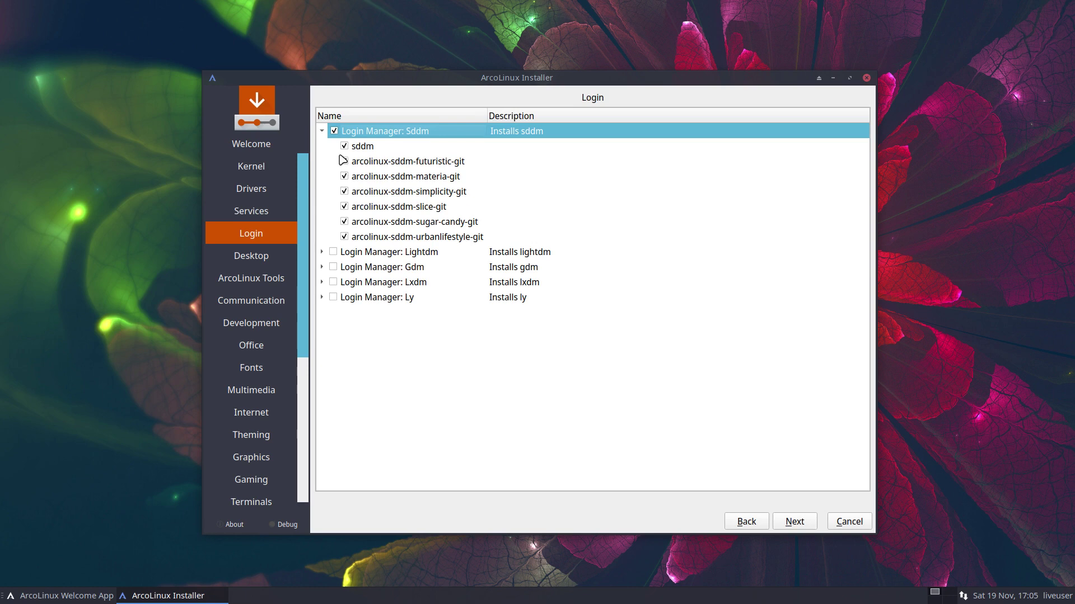
left_click(334, 131)
left_click(344, 147)
left_click(344, 191)
- Tick Chadwm on the Desktop page and review its packages, alacritty through xfce4-terminal
left_click(799, 528)
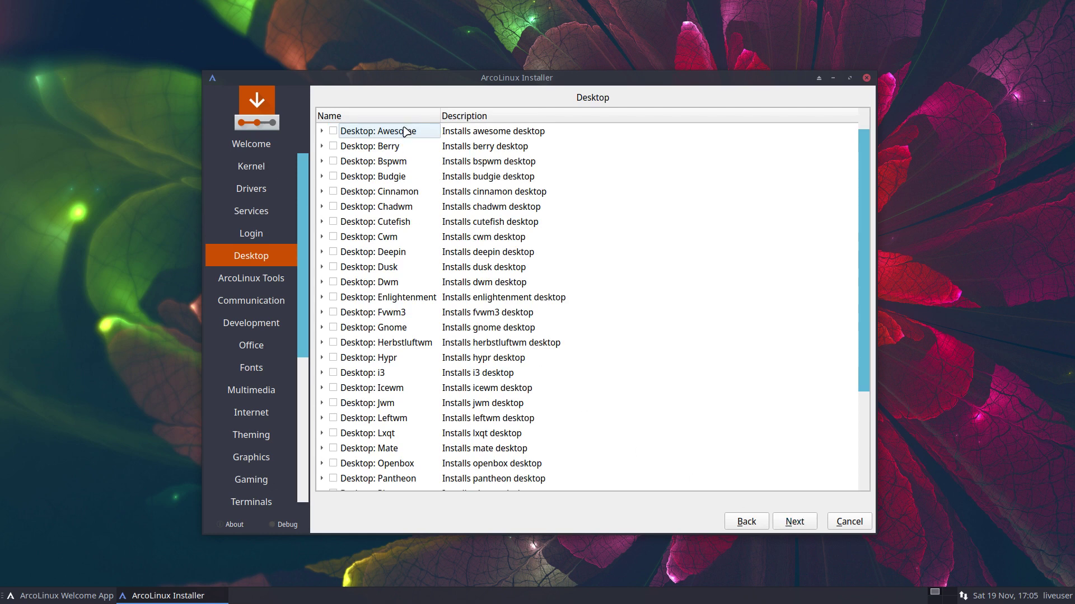
scroll(414, 168, "down", 3)
scroll(414, 179, "up", 3)
scroll(414, 177, "down", 3)
scroll(403, 176, "up", 3)
left_click(333, 206)
left_click(322, 208)
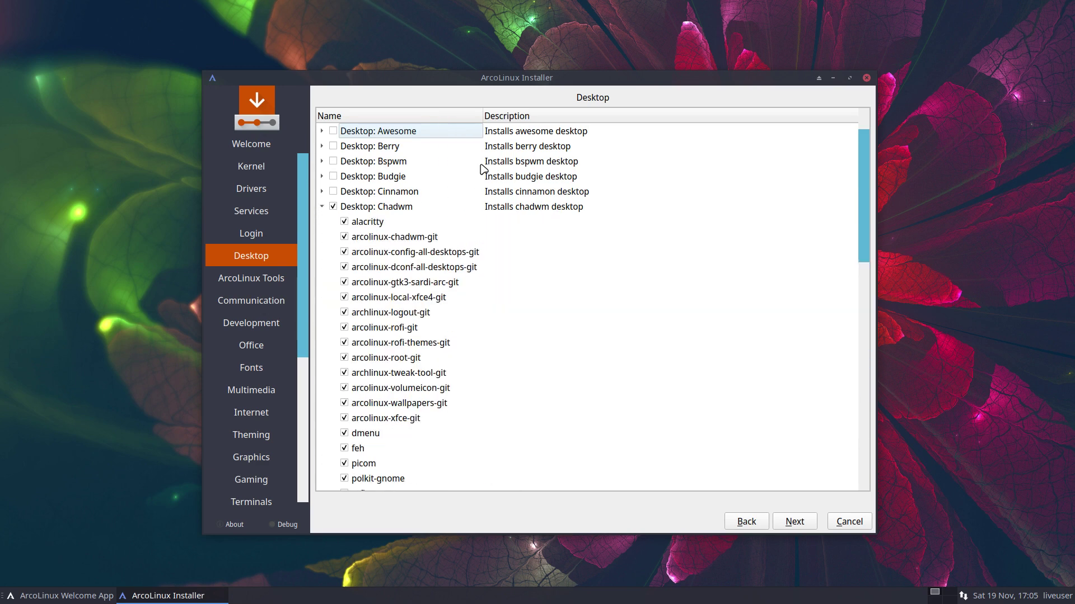
left_click_drag(518, 85, 489, 37)
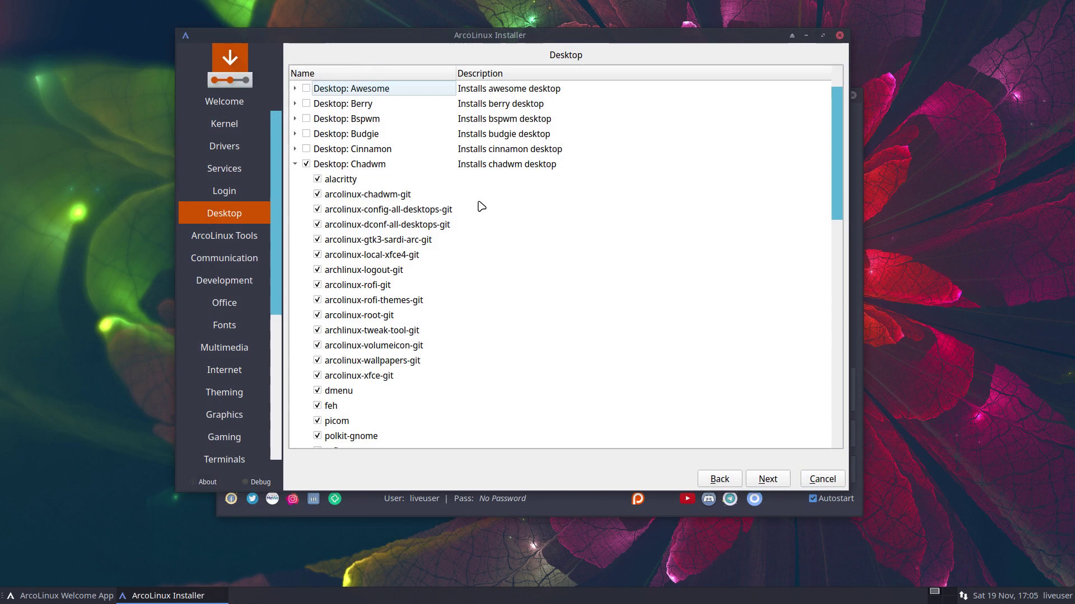
scroll(469, 262, "down", 5)
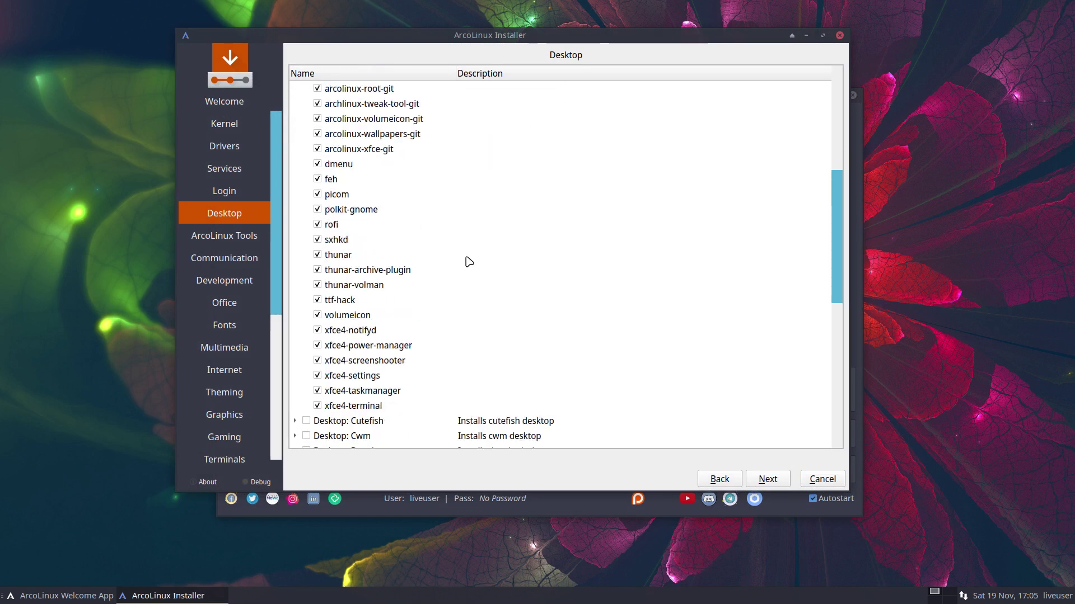
scroll(469, 262, "up", 3)
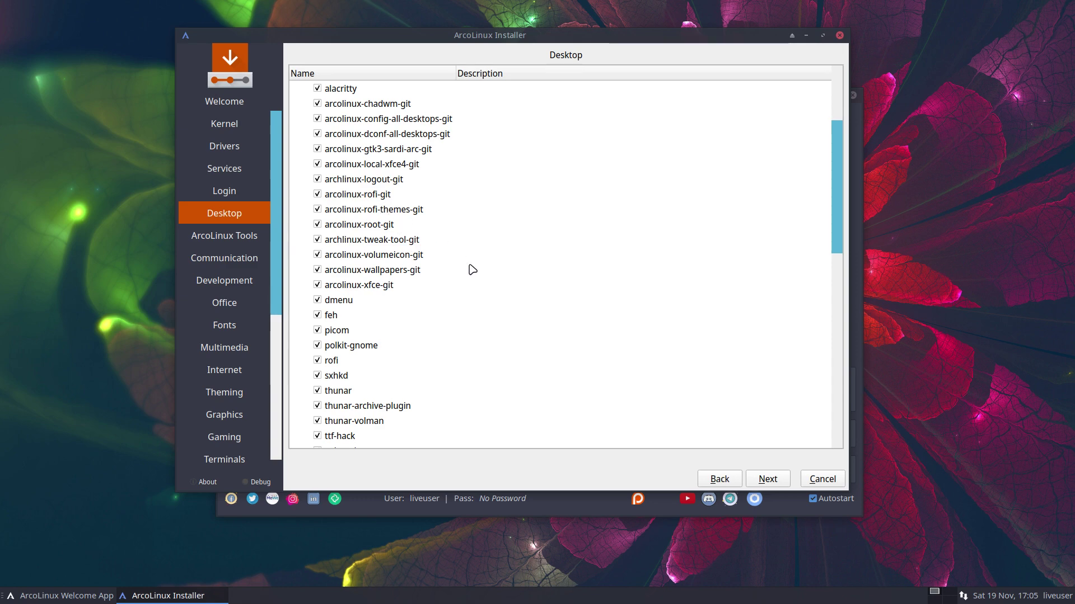
scroll(472, 269, "down", 8)
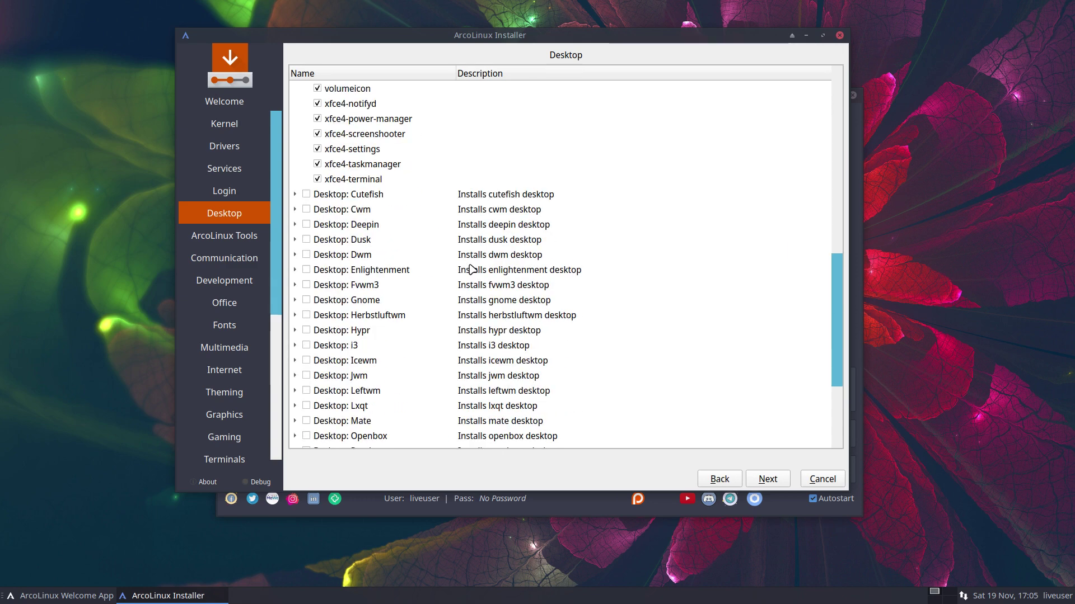
- Skip through the optional software and utilities pages without selecting anything, up to ArcoLinux Dev
left_click(769, 479)
left_click(770, 479)
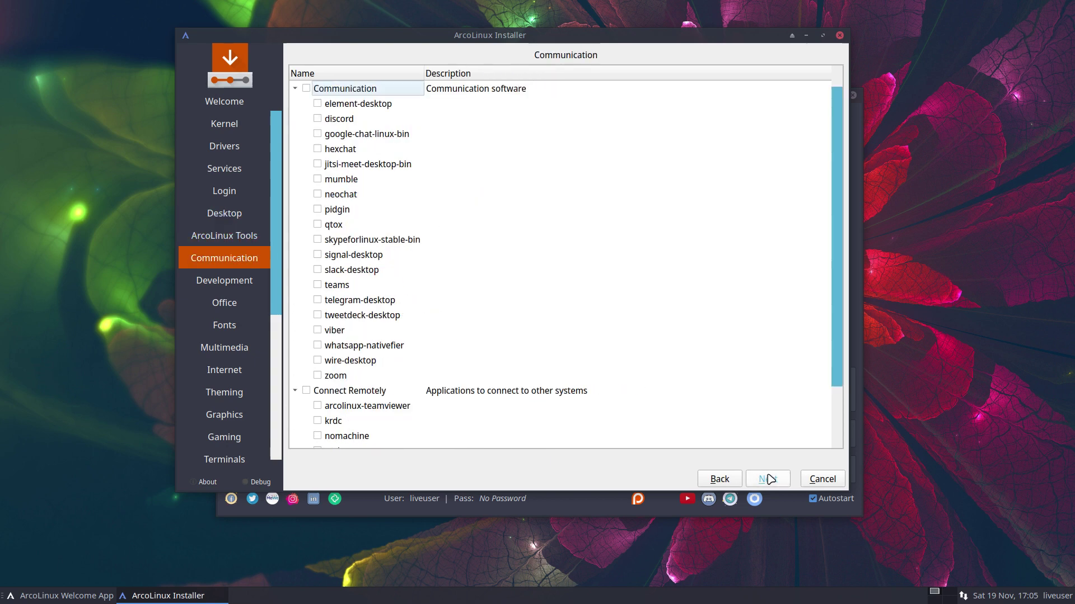
left_click(770, 479)
left_click(770, 478)
left_click(770, 478)
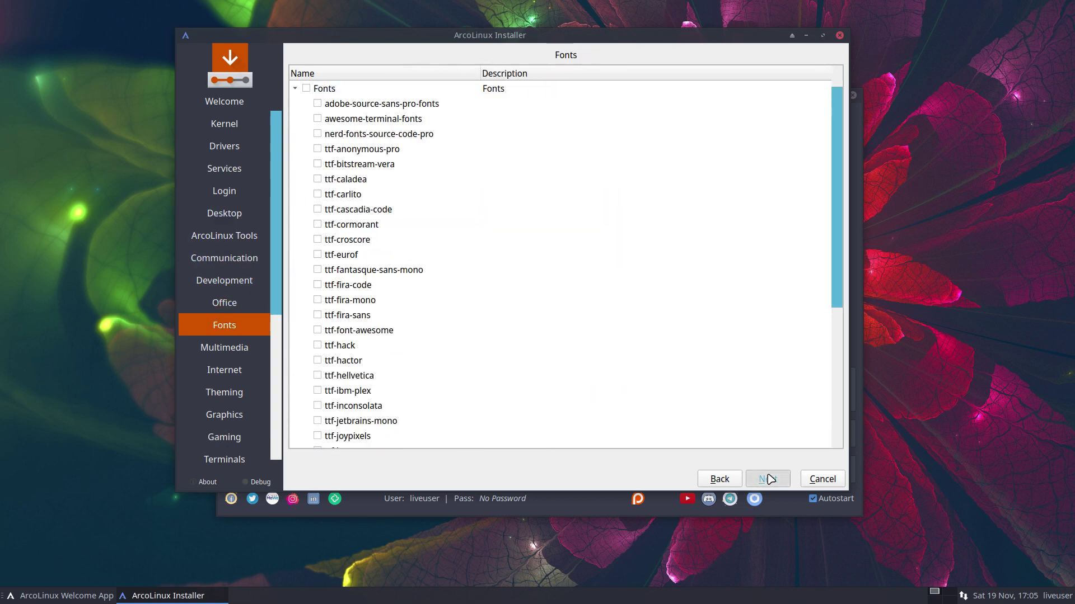
left_click(770, 478)
left_click(770, 479)
left_click(770, 479)
left_click(770, 479)
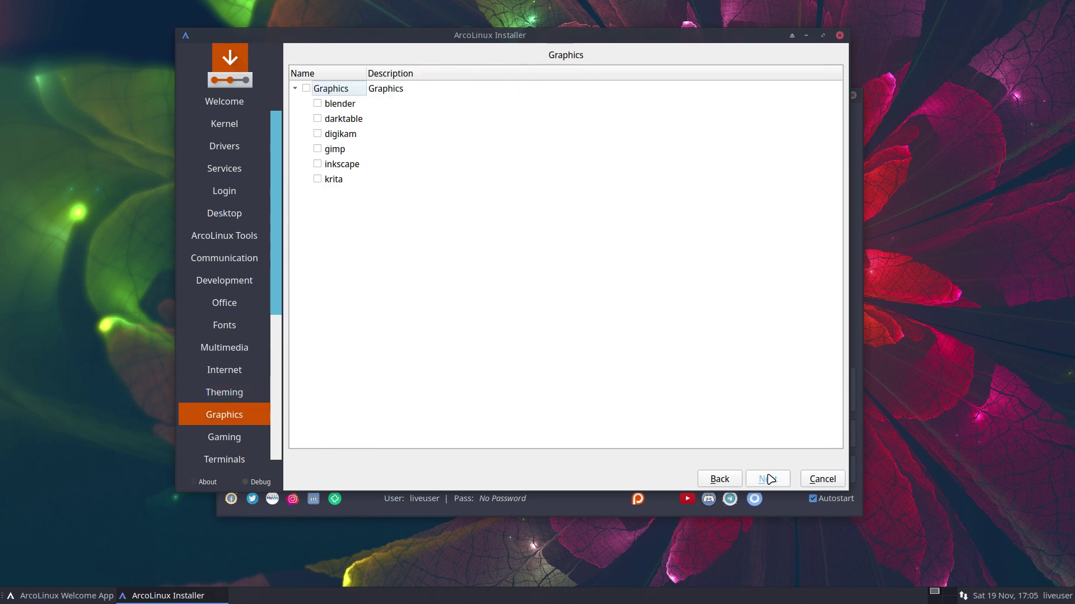
left_click(770, 478)
left_click(769, 479)
left_click(770, 478)
left_click(770, 478)
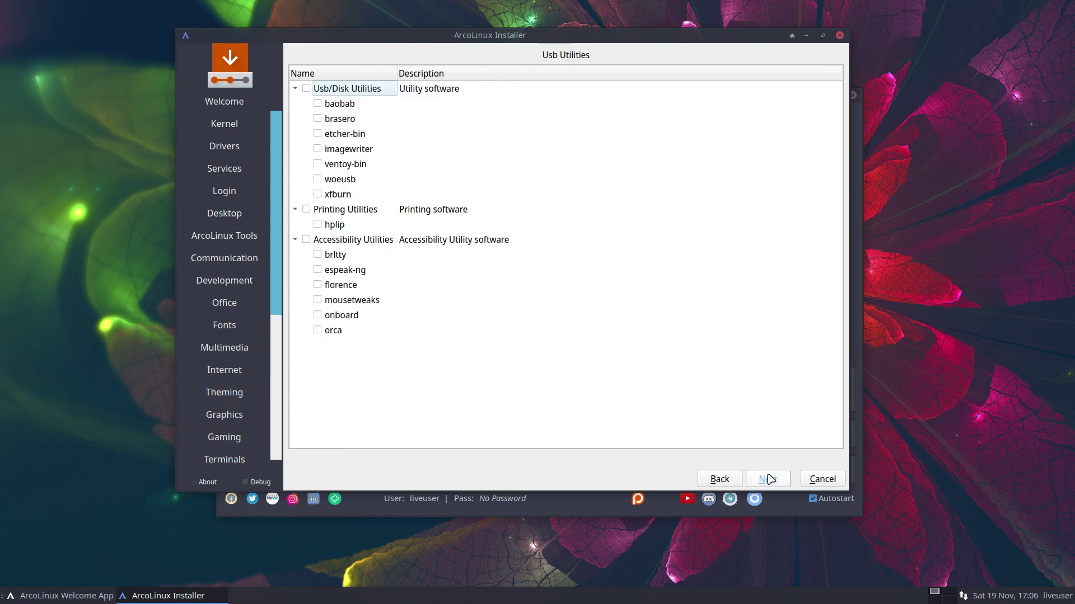
left_click(769, 479)
left_click(750, 479)
left_click(736, 479)
left_click(737, 479)
left_click(737, 479)
left_click(770, 480)
left_click(769, 479)
left_click(769, 479)
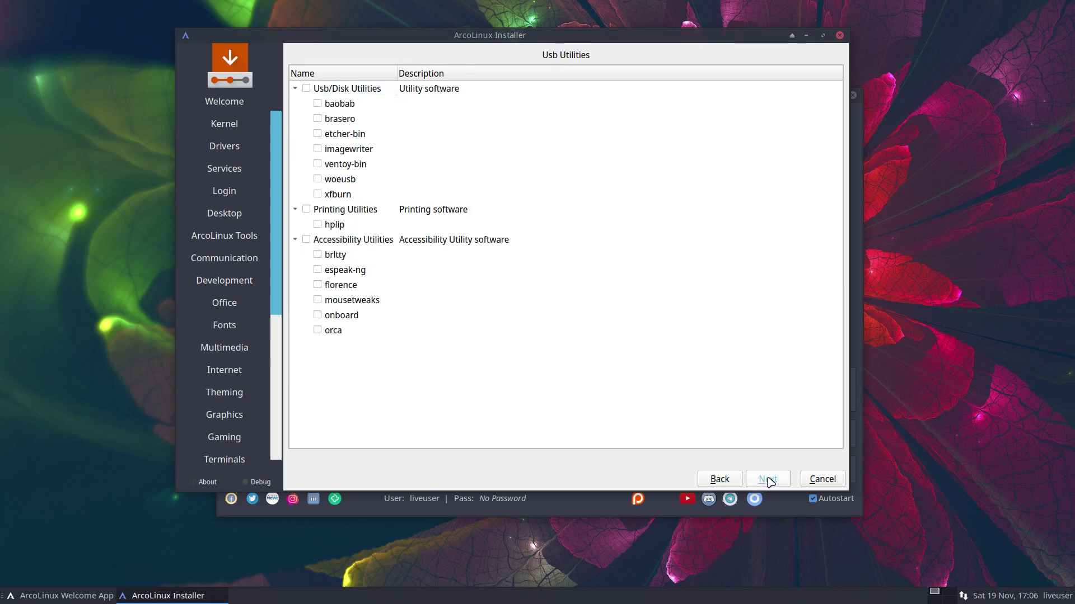
left_click(769, 480)
left_click(769, 480)
left_click(770, 480)
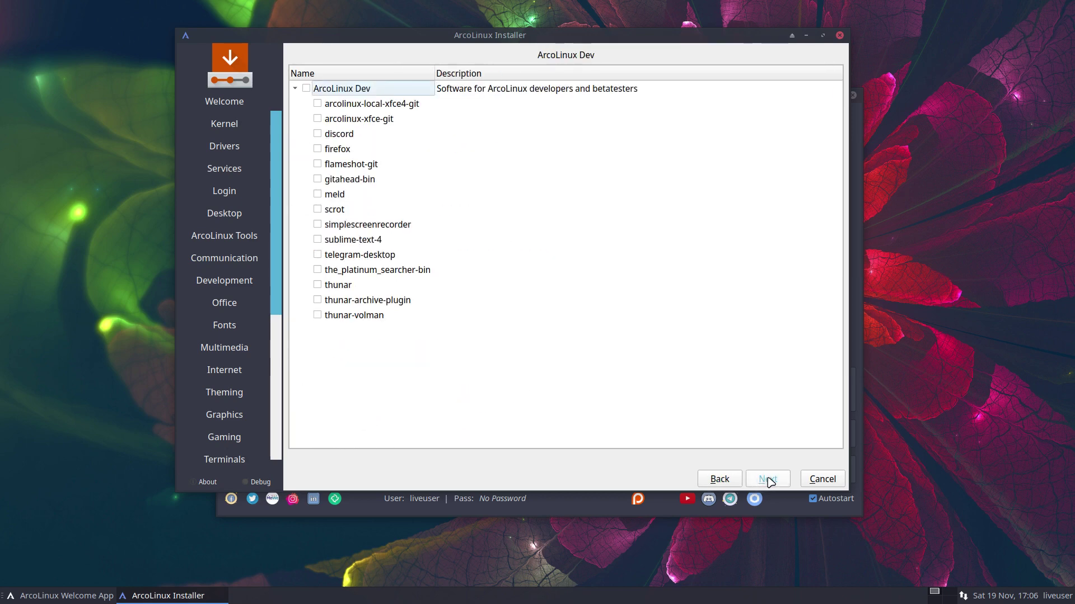
- Leave the ArcoLinux Dev group unticked and continue to the Europe/Brussels location page
left_click(306, 89)
left_click(767, 481)
left_click(306, 89)
left_click(771, 480)
left_click(771, 480)
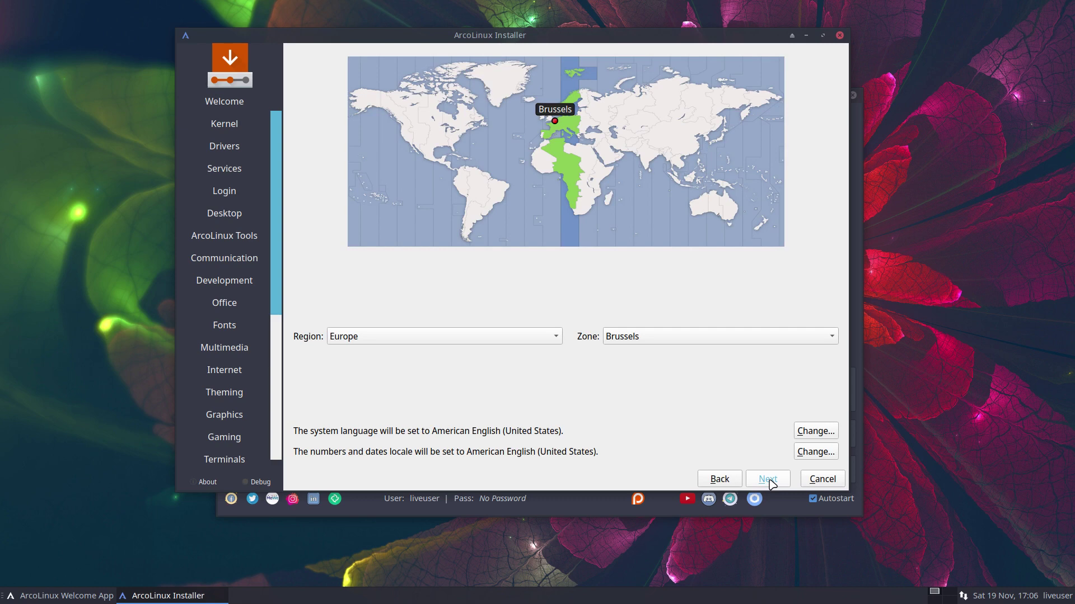
- Select the Belgian keyboard layout and choose to erase the whole disk
left_click(768, 479)
scroll(413, 378, "up", 5)
left_click(348, 346)
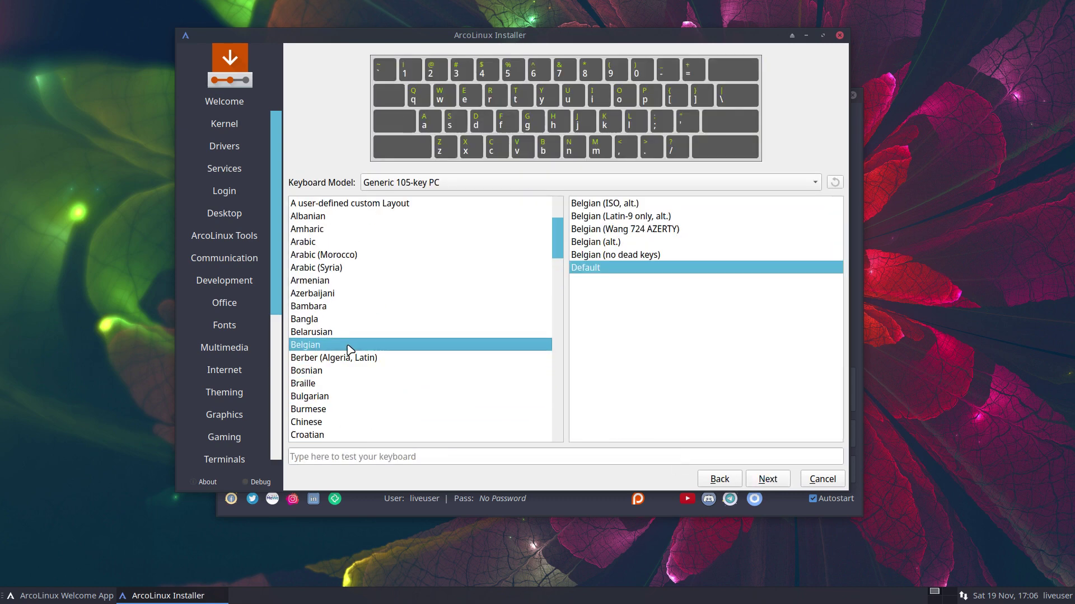
left_click(761, 480)
left_click(390, 160)
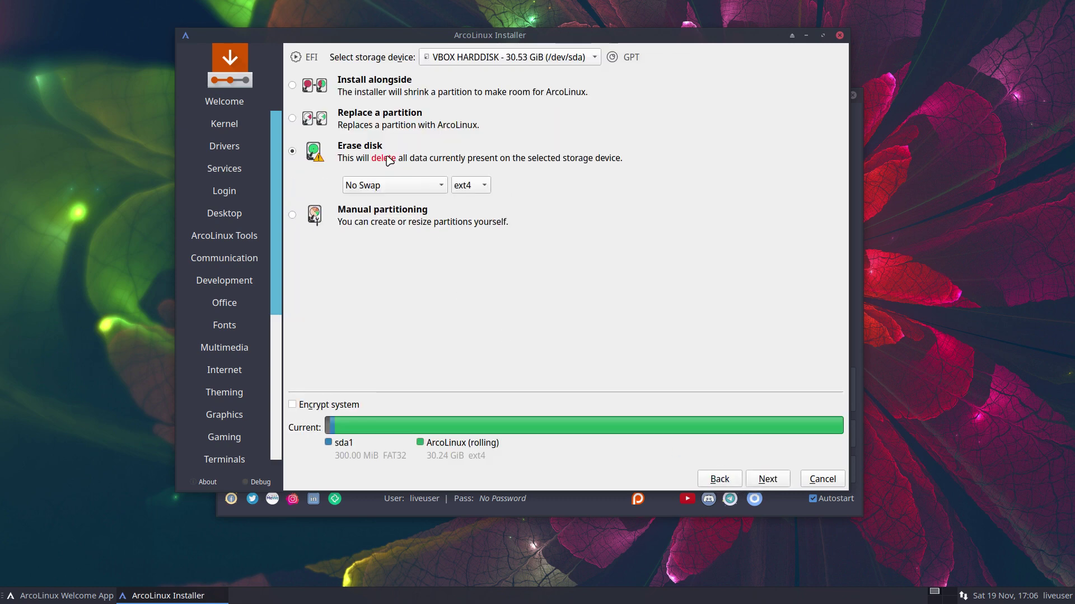
left_click(772, 480)
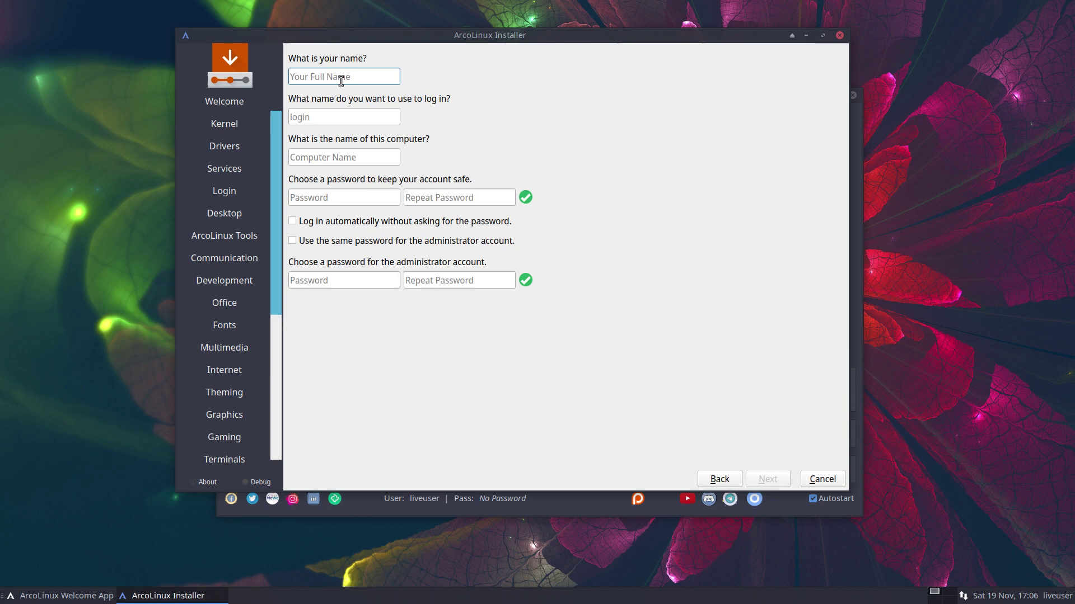
- Enter the user name and password, enable automatic login and shared admin password, then reach the summary
type("erik")
key("Tab")
key("Tab")
key("Tab")
type("1234")
key("Tab")
type("1234")
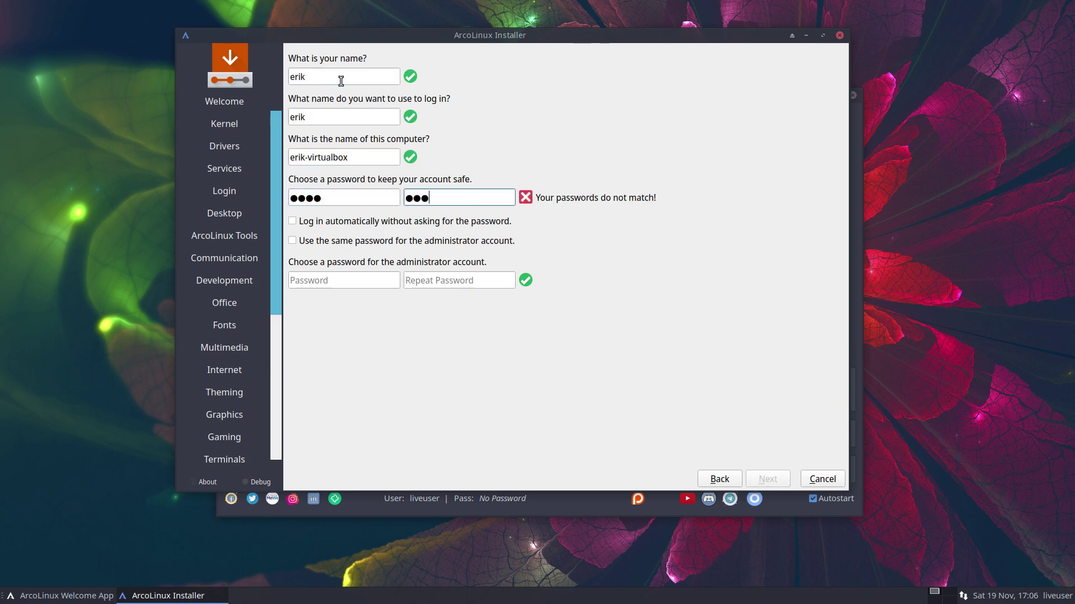
key("Tab")
key("space")
key("Tab")
key("space")
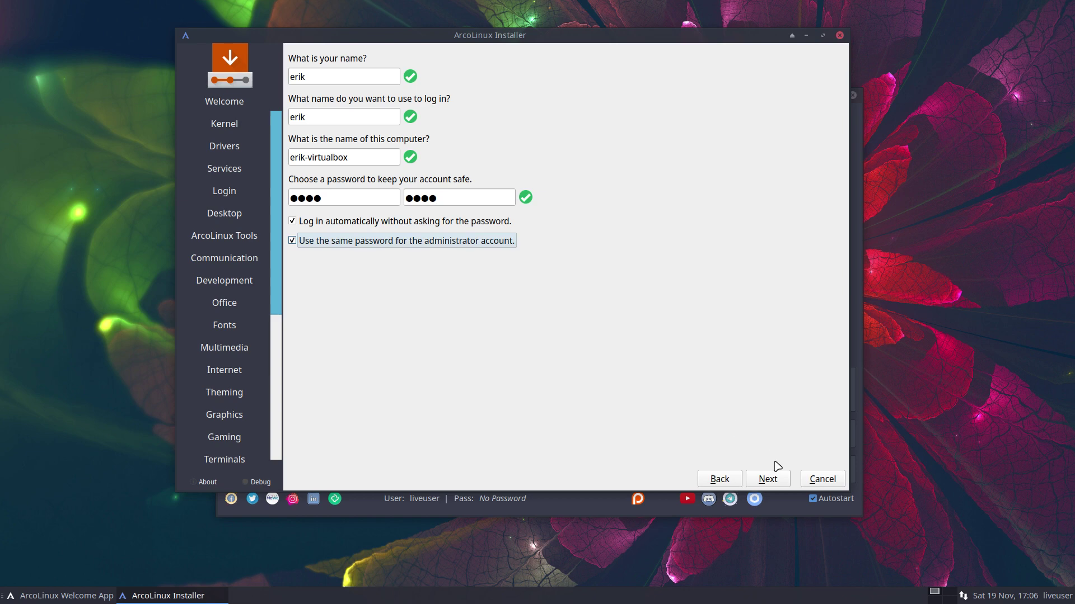
left_click(773, 478)
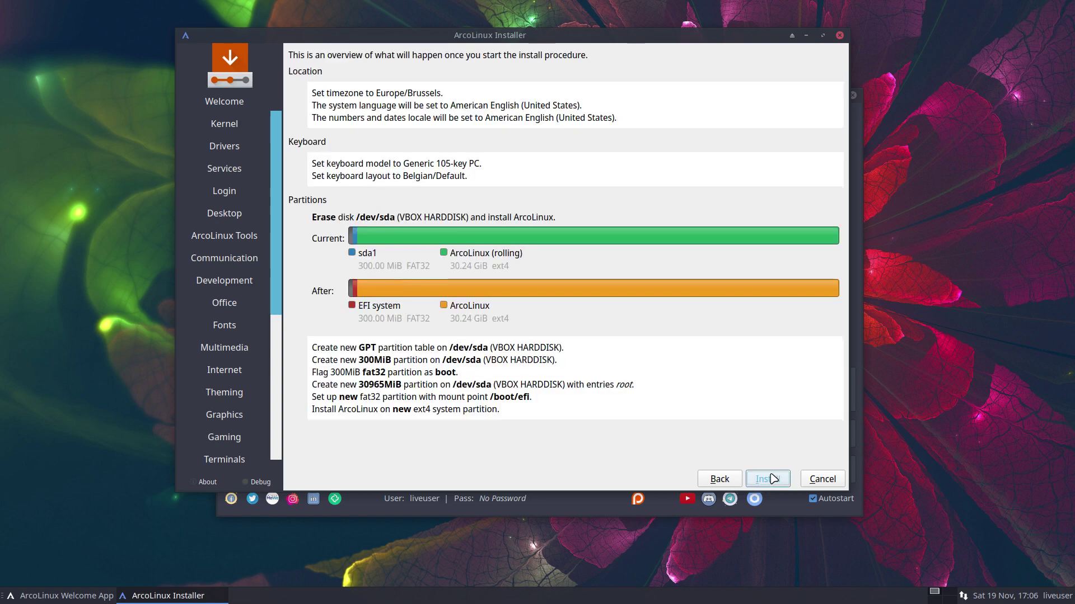
- Step back from the summary through the installer pages to the Services page
left_click(719, 479)
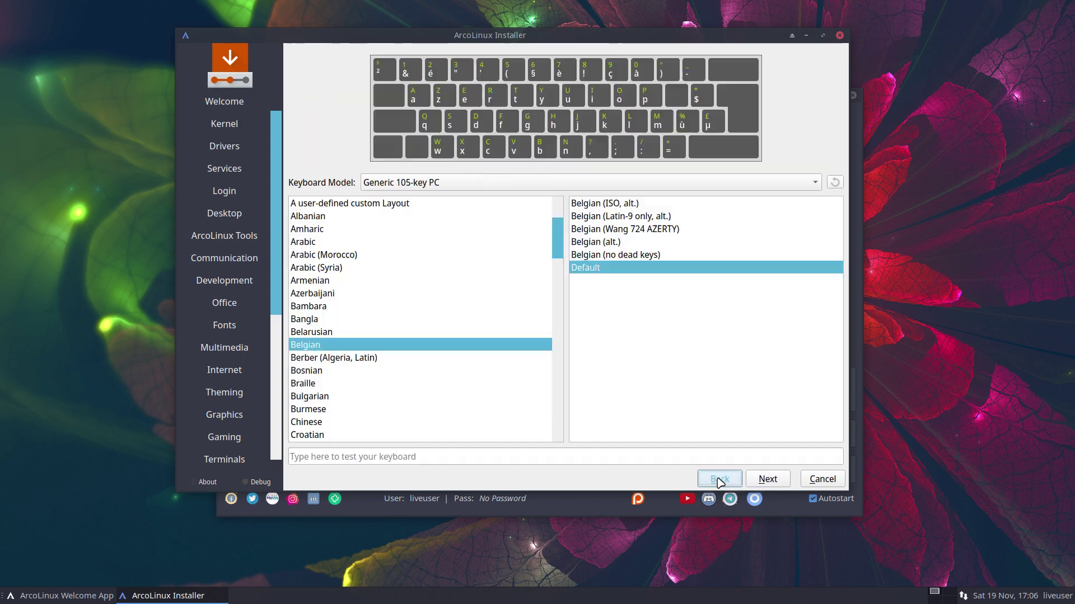
left_click(719, 479)
left_click(719, 479)
left_click(719, 479)
left_click(719, 480)
left_click(719, 479)
left_click(720, 479)
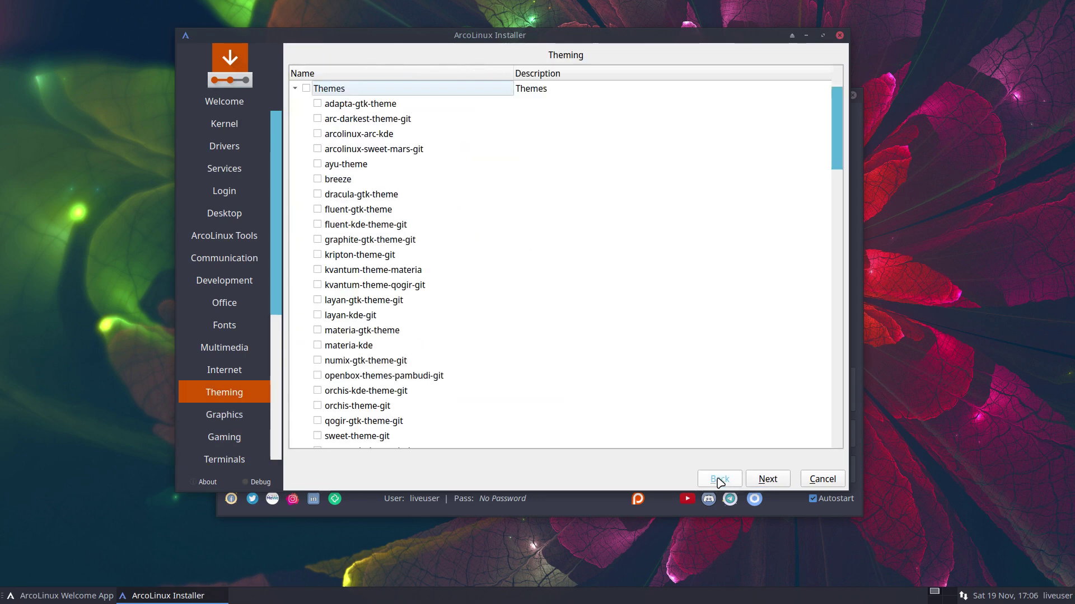
left_click(720, 479)
left_click(719, 479)
left_click(719, 480)
left_click(720, 481)
left_click(719, 480)
left_click(720, 480)
left_click(720, 480)
left_click(720, 480)
left_click(720, 480)
left_click(720, 481)
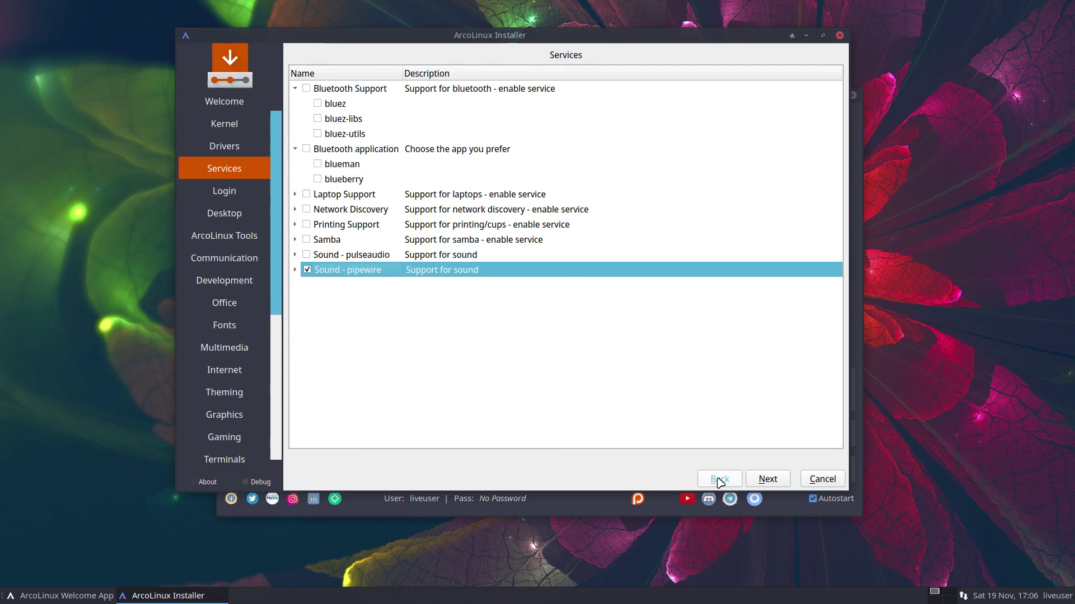
left_click(719, 481)
left_click(720, 480)
left_click(719, 480)
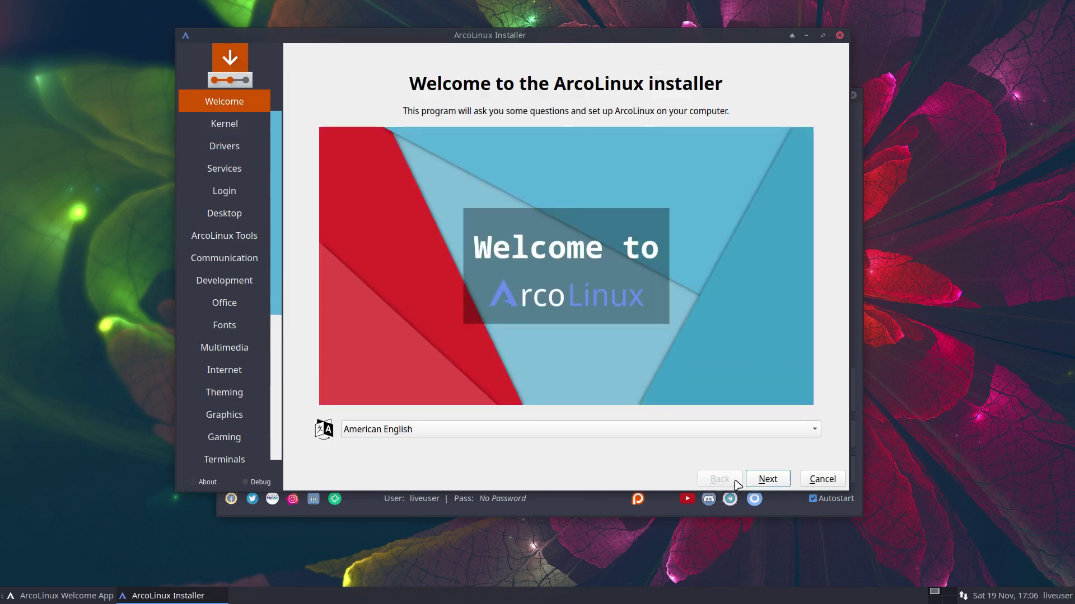
- Move forward again past the Drivers, Services and Login pages to the Desktop page
left_click(767, 480)
left_click(767, 480)
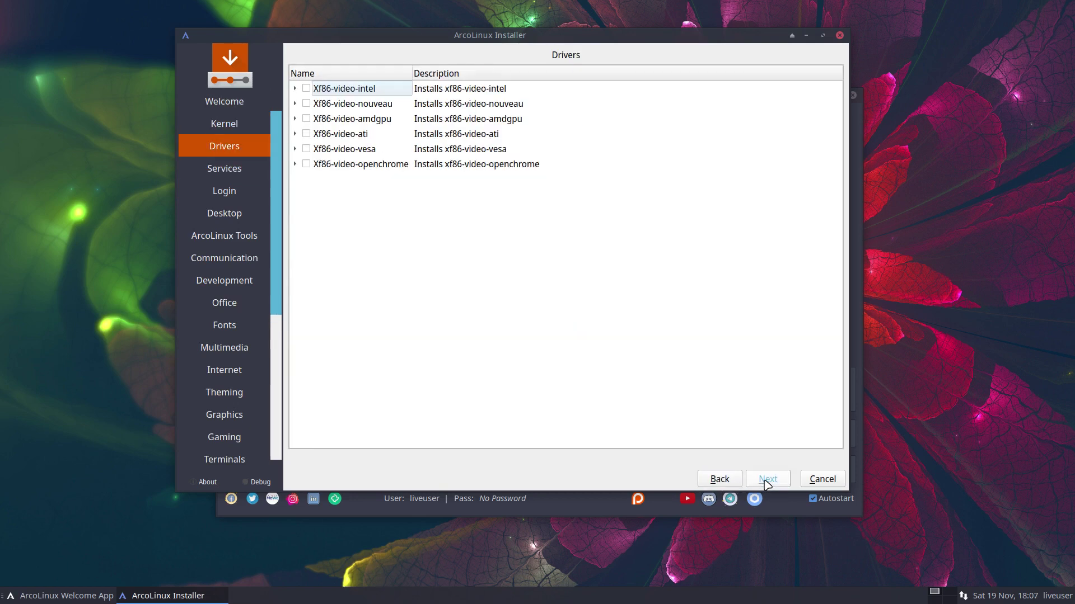
left_click(767, 480)
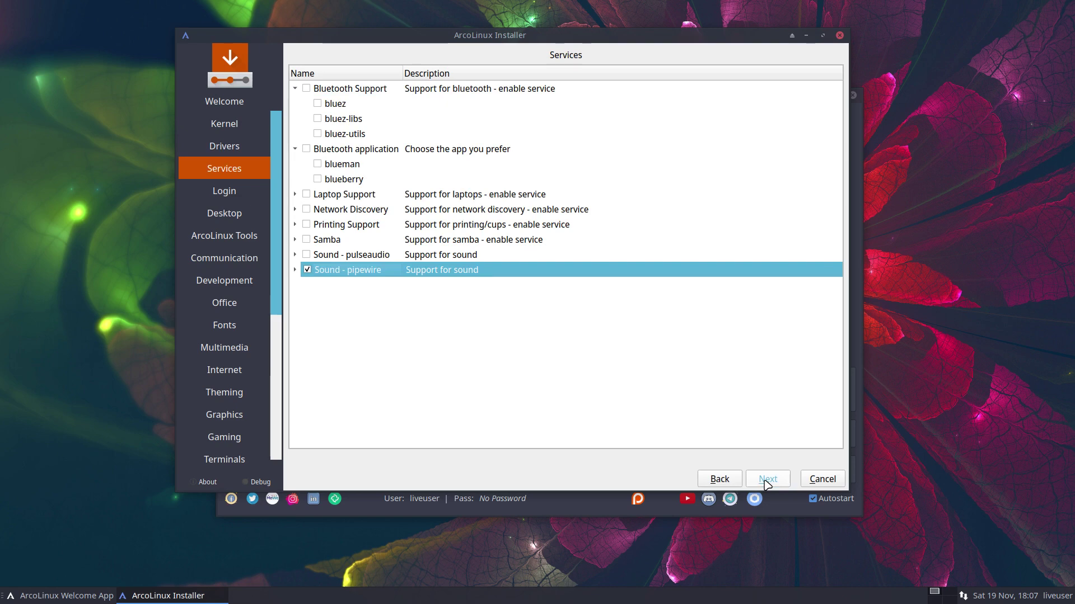
left_click(734, 482)
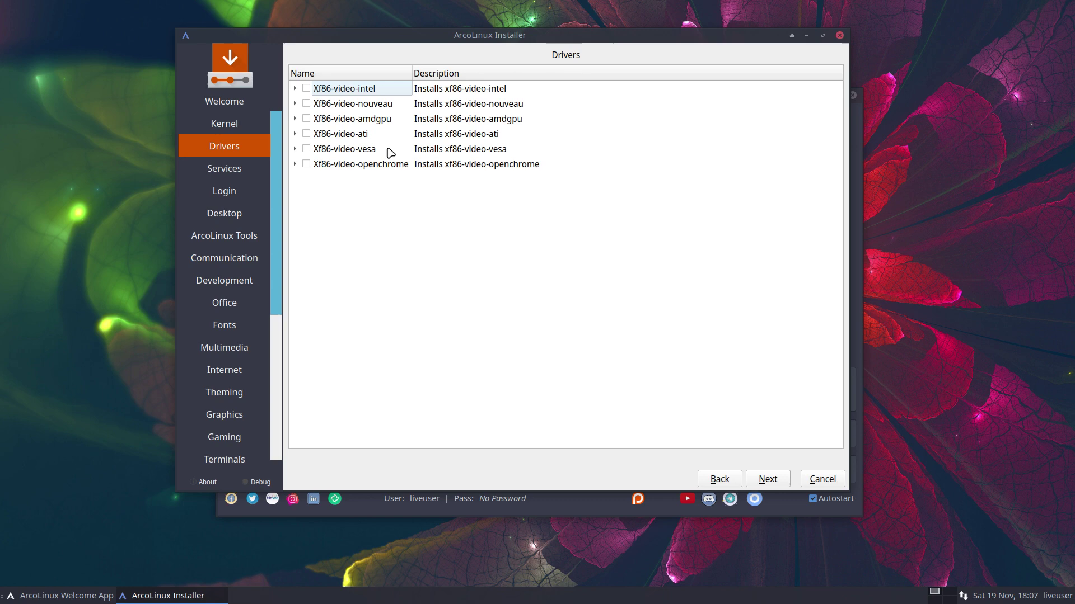
left_click(772, 481)
left_click(773, 482)
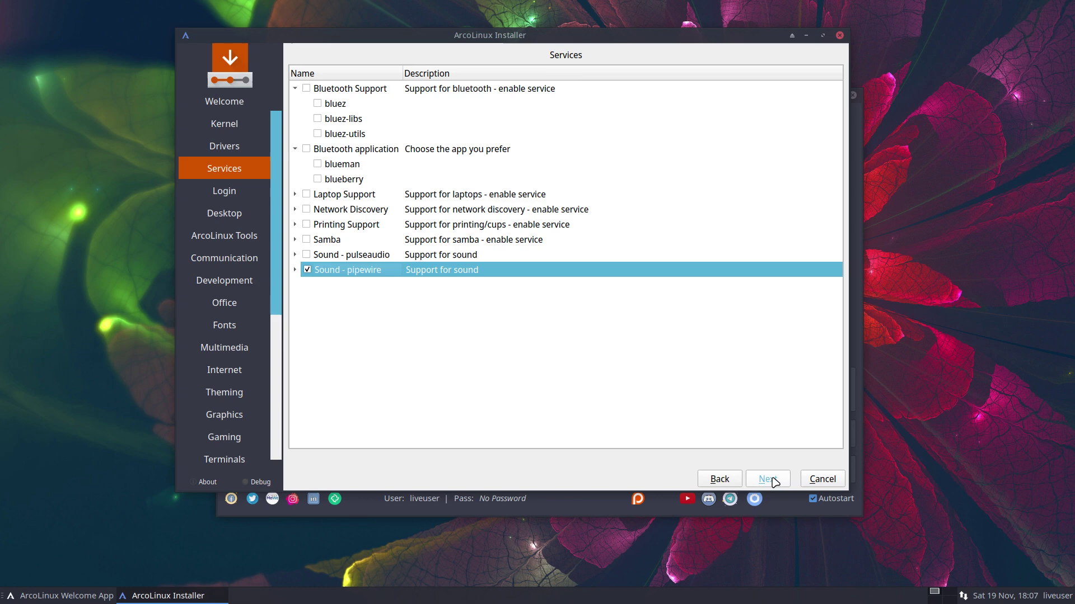
left_click(774, 481)
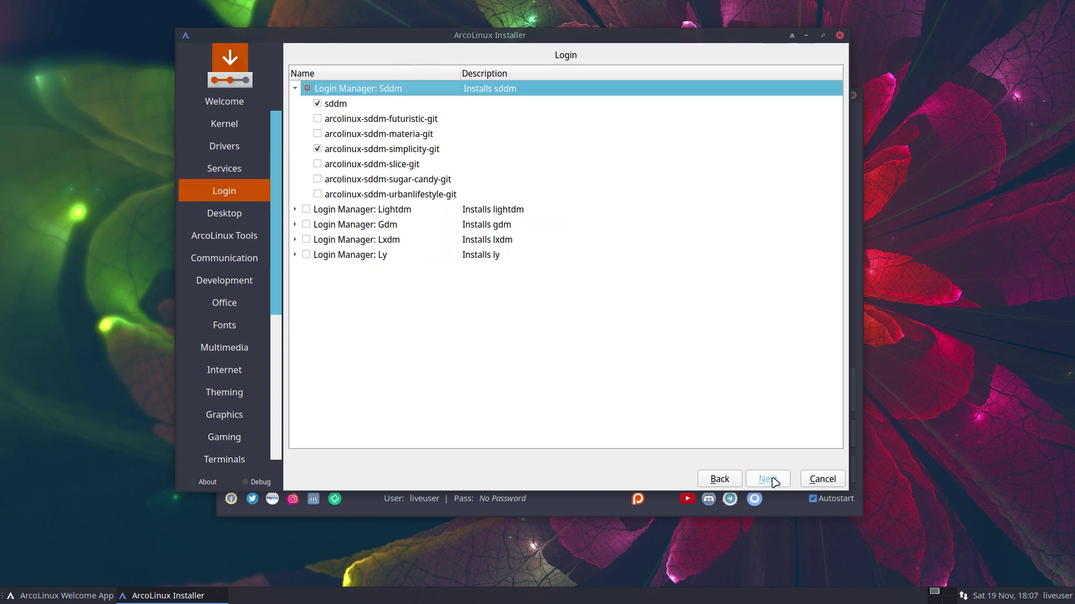
left_click(774, 481)
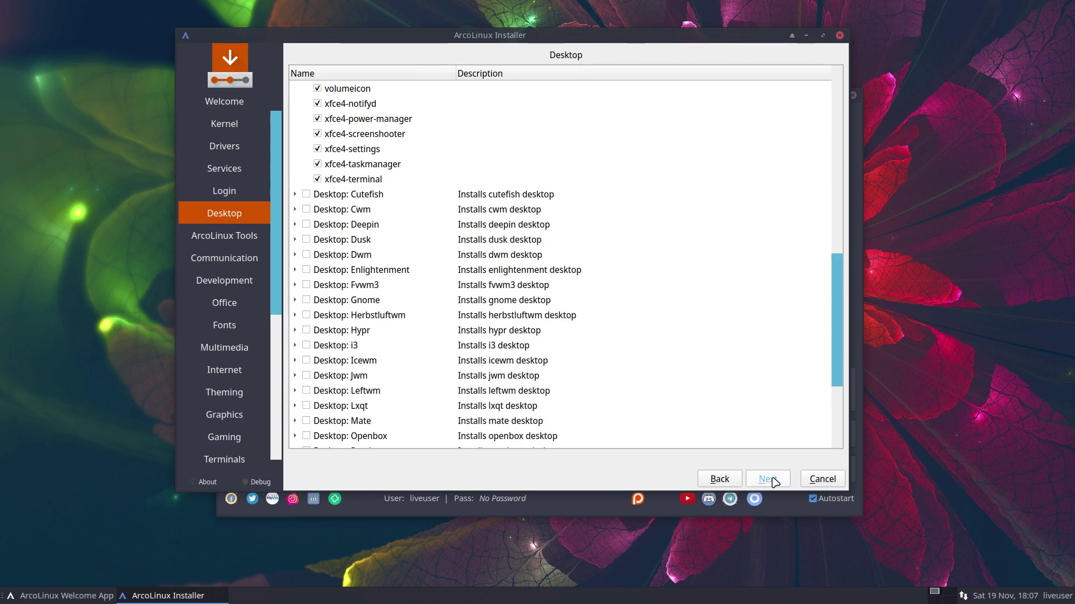
scroll(696, 353, "up", 10)
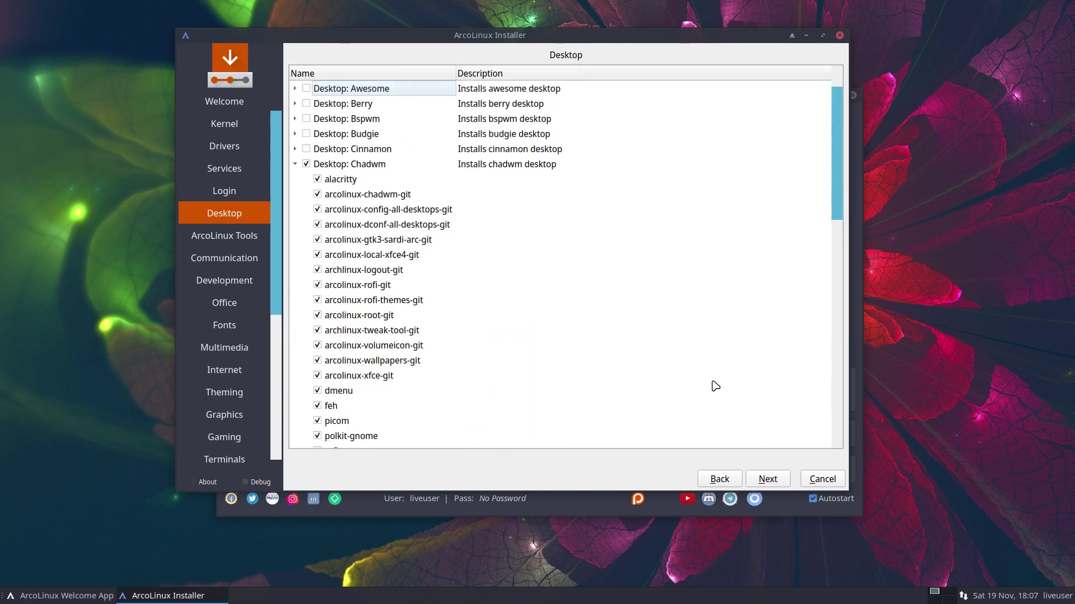
- Skip through the ArcoLinux Tools and application package pages to the Location page
left_click(770, 479)
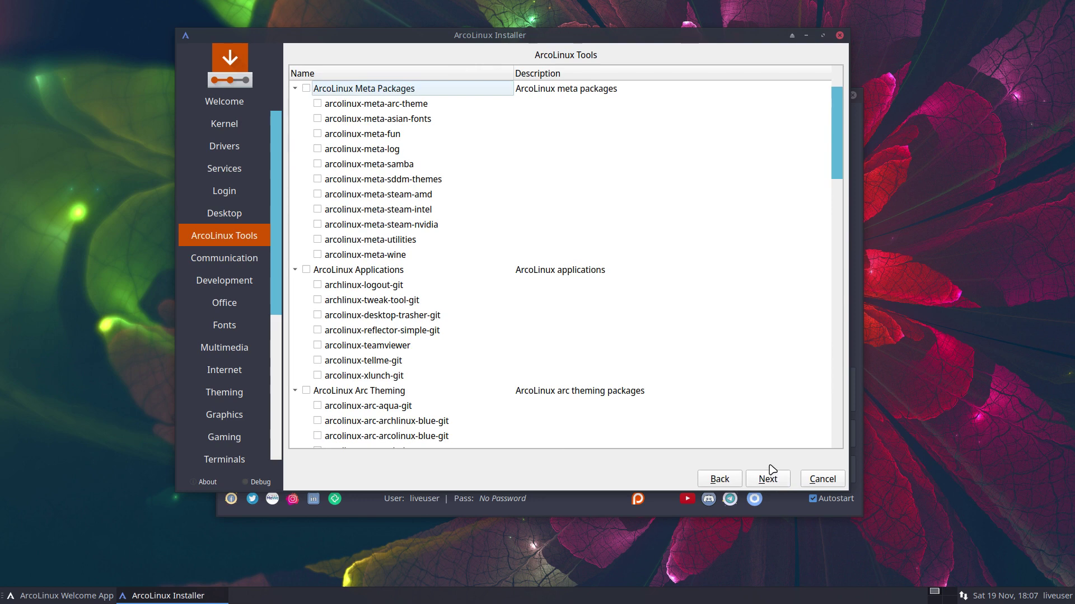
left_click(772, 481)
left_click(772, 484)
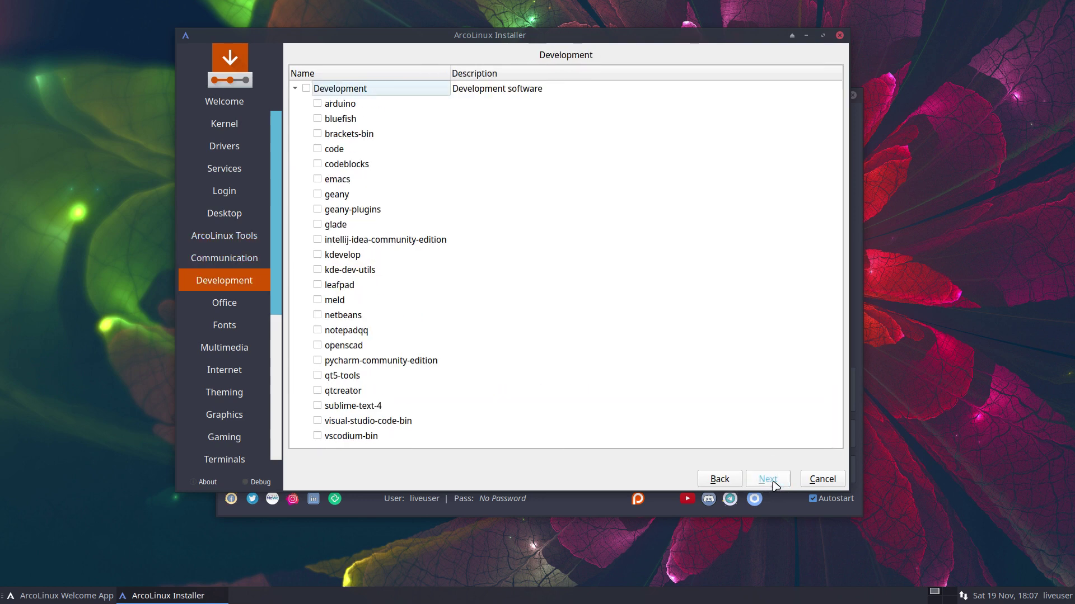
left_click(771, 485)
left_click(772, 485)
left_click(772, 485)
left_click(772, 485)
left_click(768, 479)
left_click(768, 479)
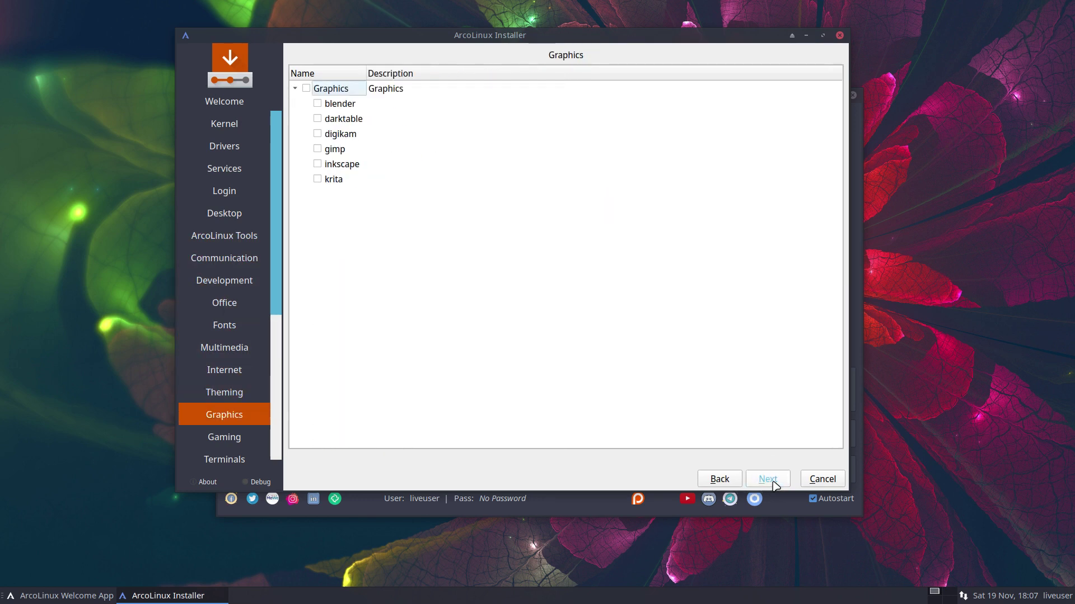
left_click(767, 479)
left_click(768, 479)
left_click(768, 479)
left_click(768, 480)
left_click(768, 479)
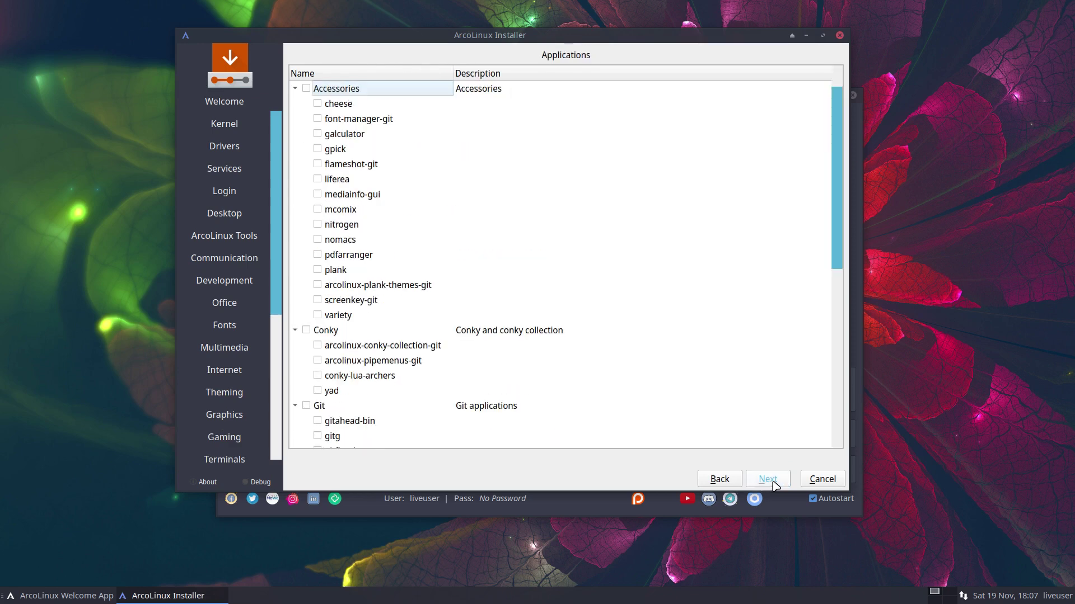
left_click(768, 479)
left_click(768, 479)
- Keep the timezone, keyboard and erase-disk settings, then start installing over /dev/sda
left_click(775, 485)
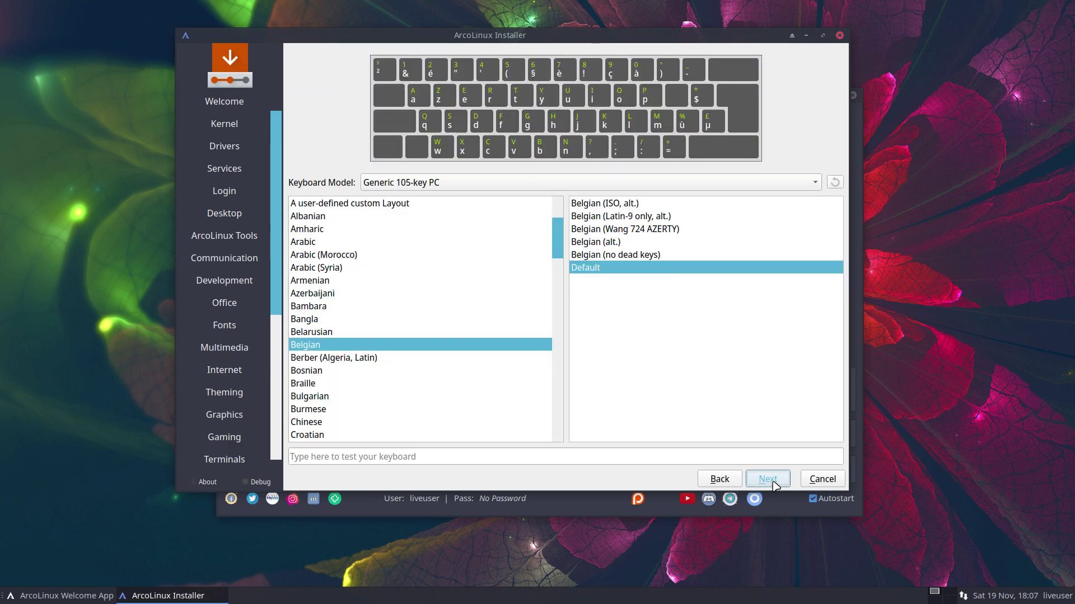
left_click(775, 485)
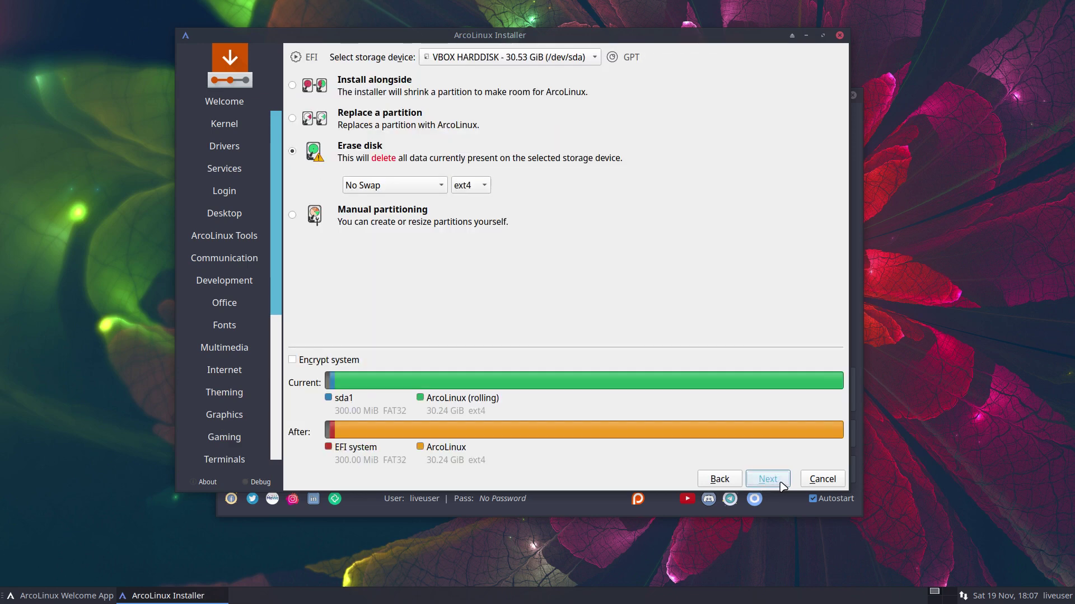
left_click(780, 484)
left_click(781, 485)
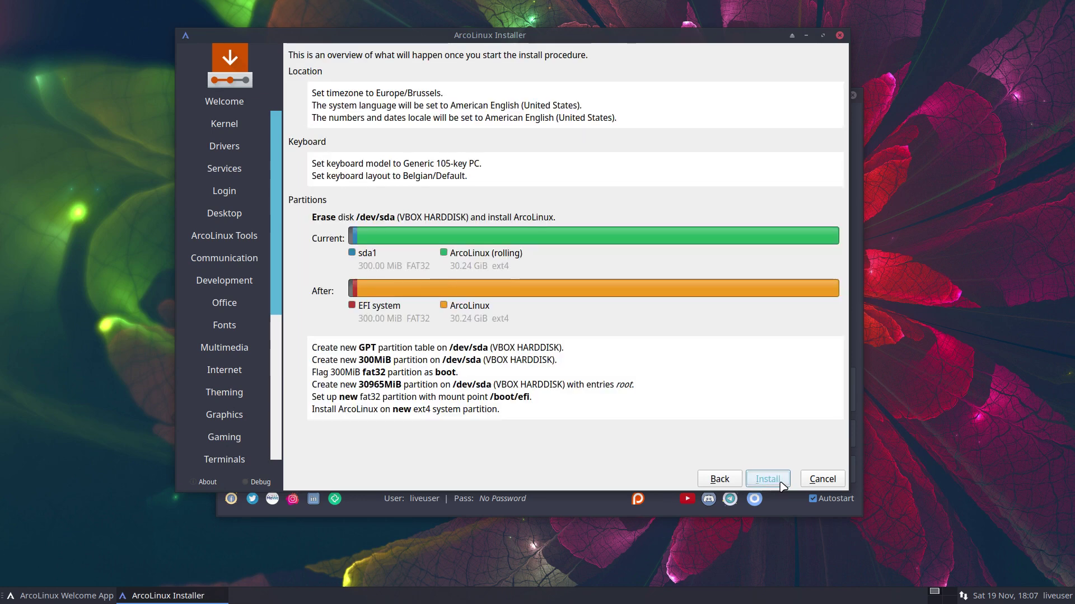
left_click(781, 483)
left_click(570, 276)
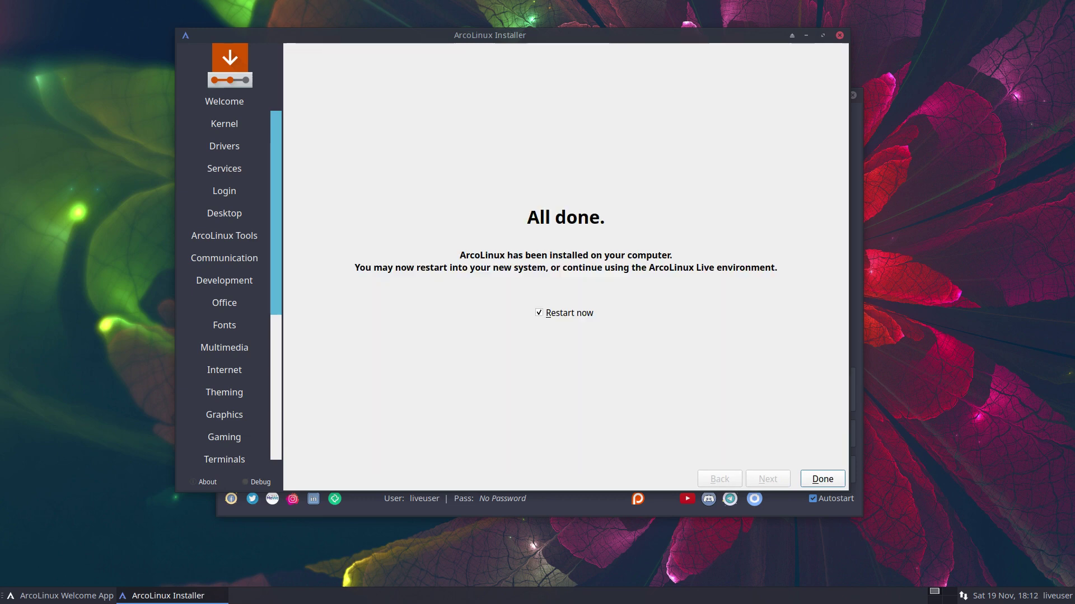
- With Restart now ticked, finish the installer to reboot into the Sddm login screen
left_click(822, 479)
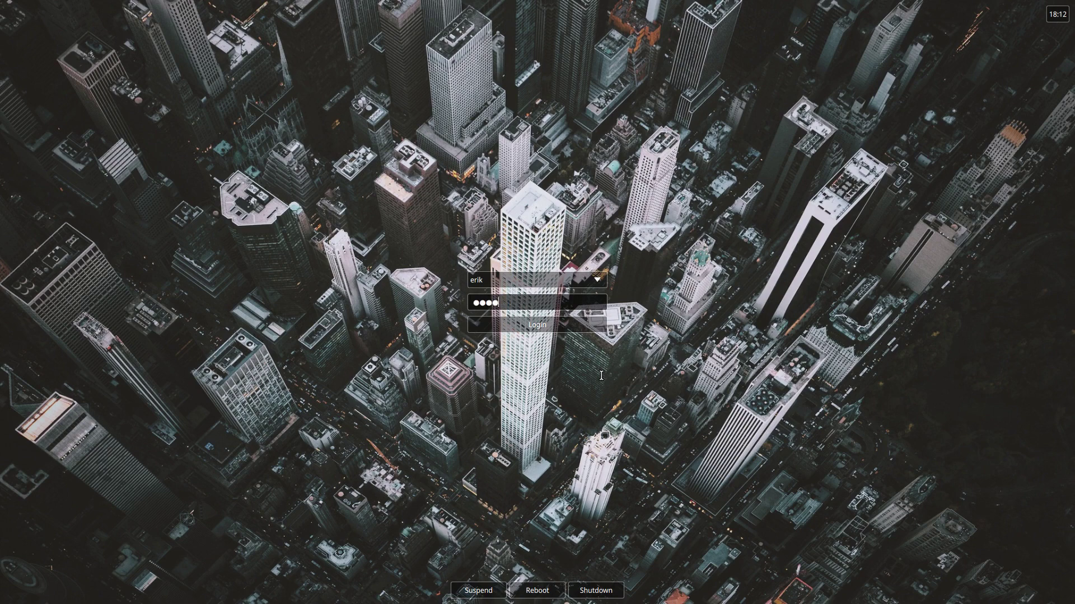
- Log in, disable the Welcome App's autostart and quit it, then open dmenu with Super+P
key("Return")
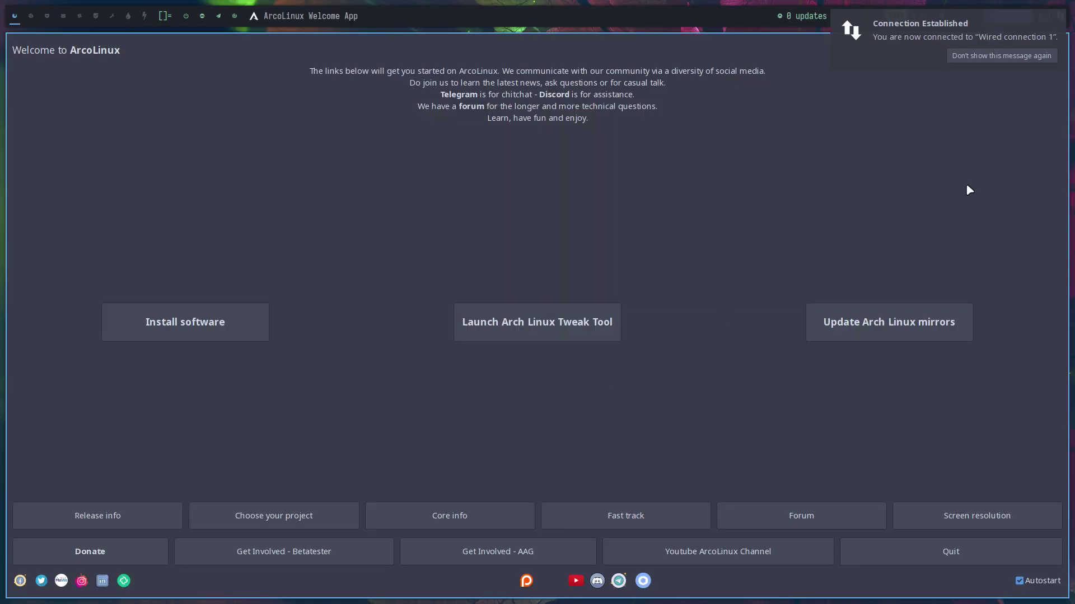
left_click(1013, 58)
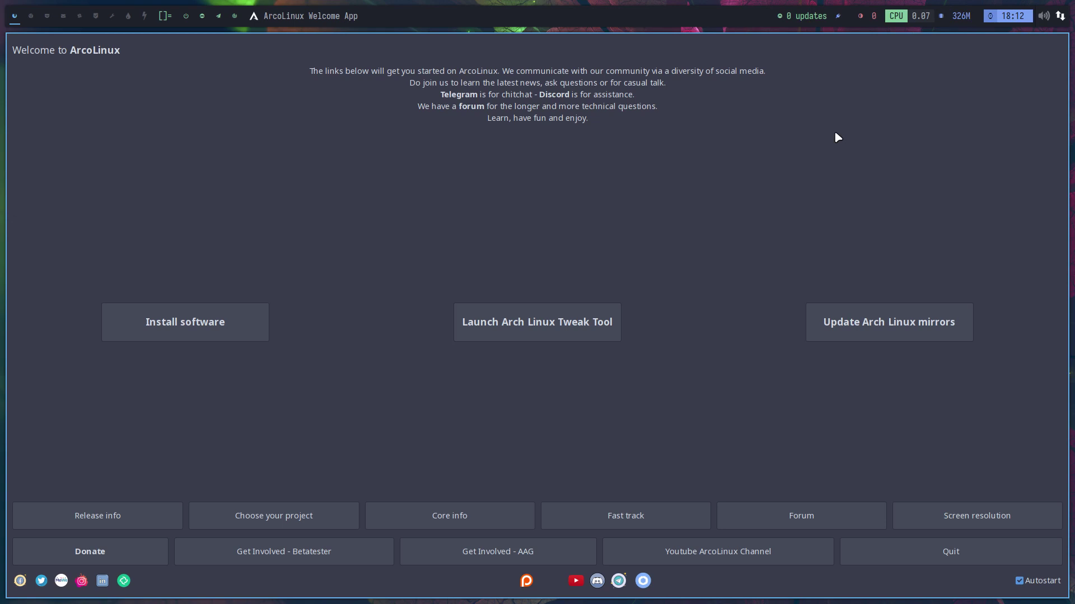
left_click(1039, 583)
left_click(993, 559)
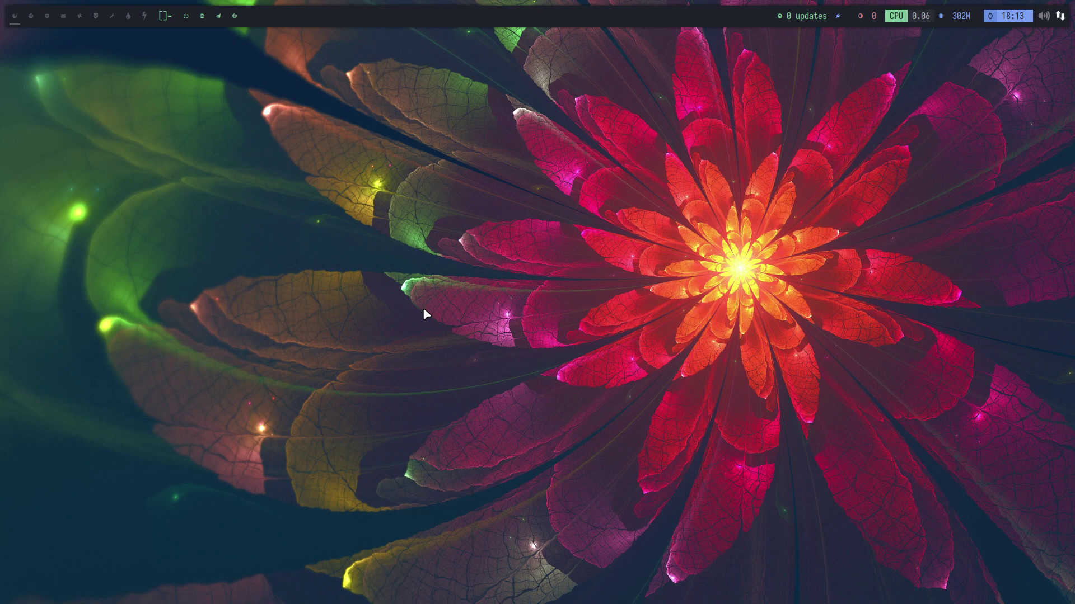
key("super+p")
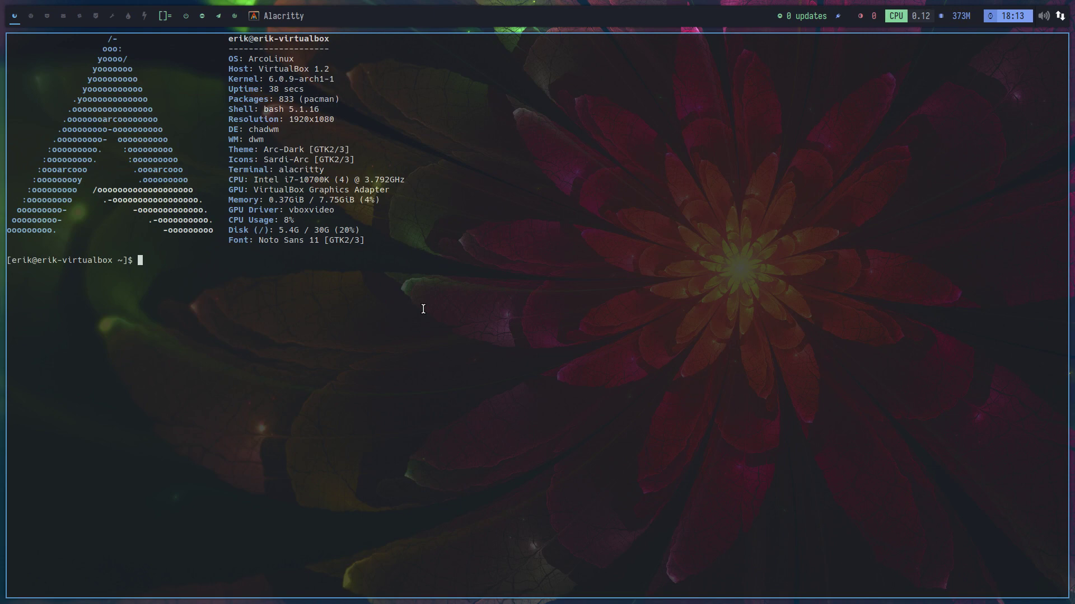
- On tag 2, reopen Thunar at home with Super+E and open Task Manager beside it
left_click(31, 16)
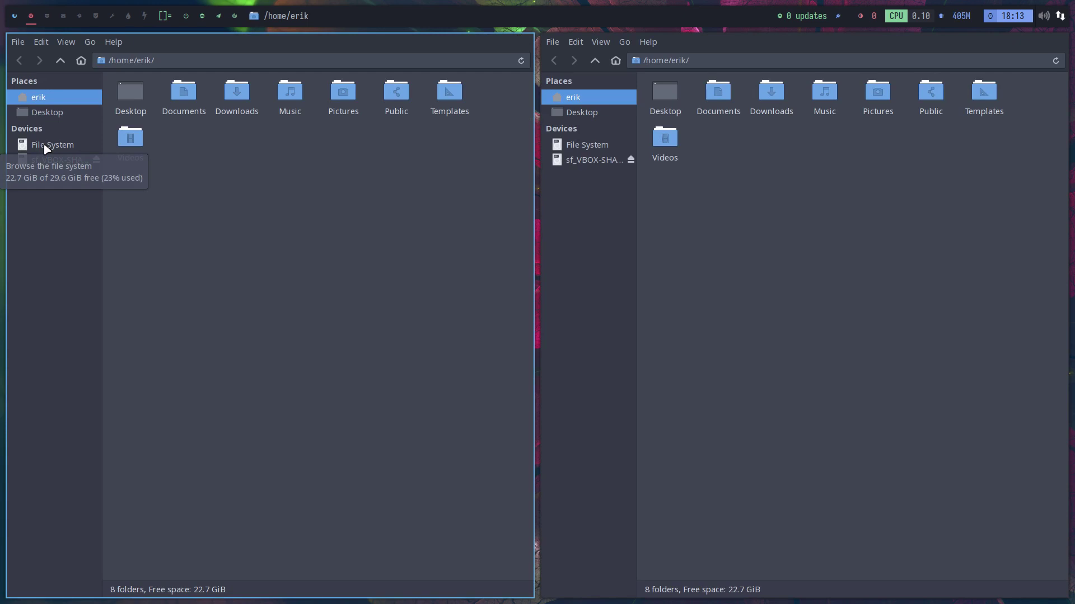
key("super+shift+c")
key("super+shift+c")
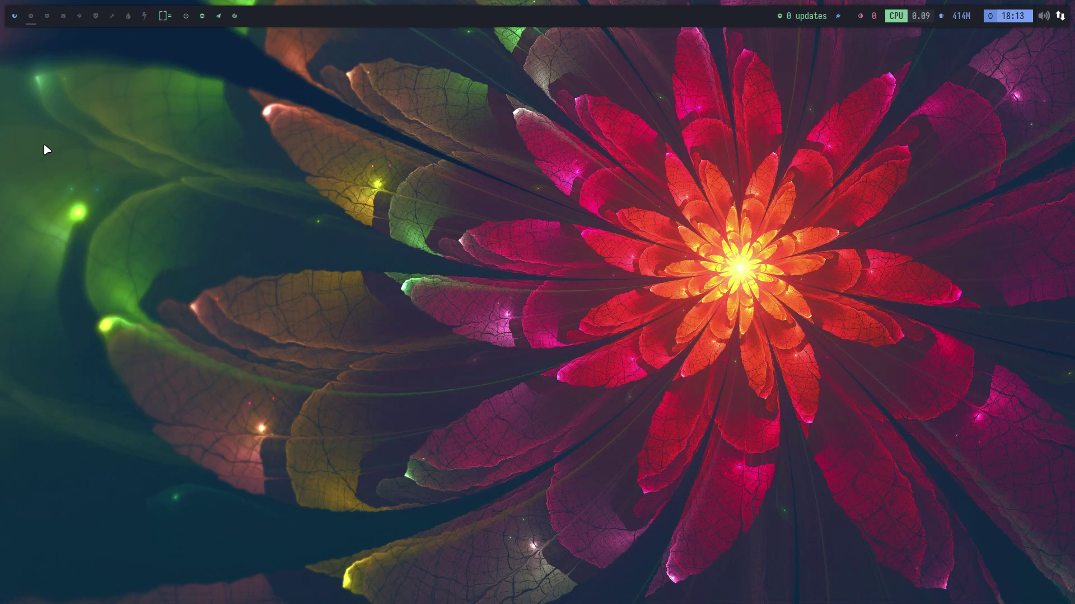
key("super+e")
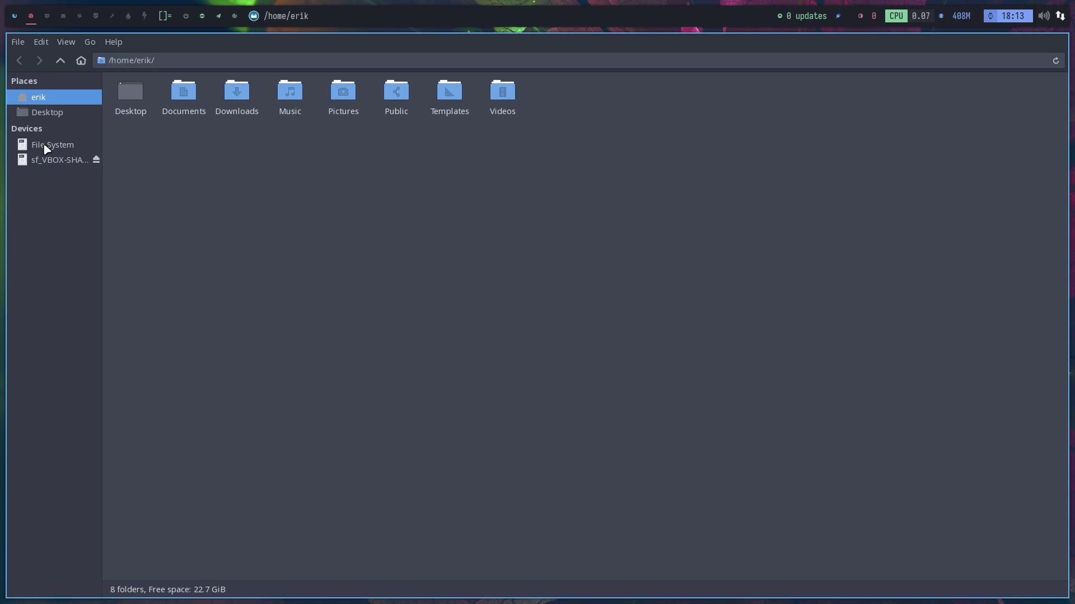
key("ctrl+shift+Escape")
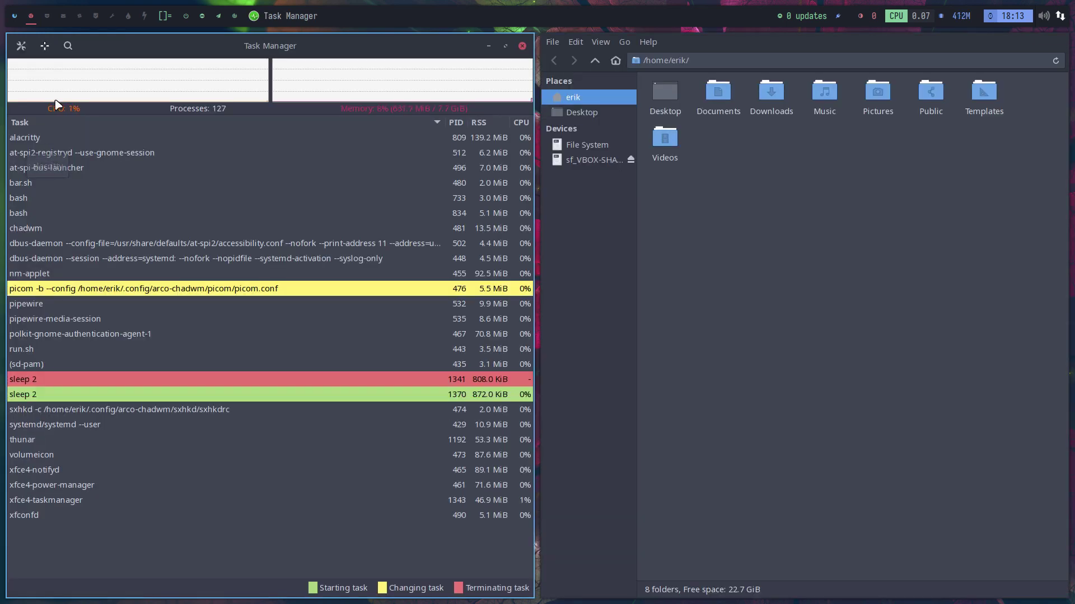
- Search Task Manager for sxhkd to find its process at PID 474
type("sx")
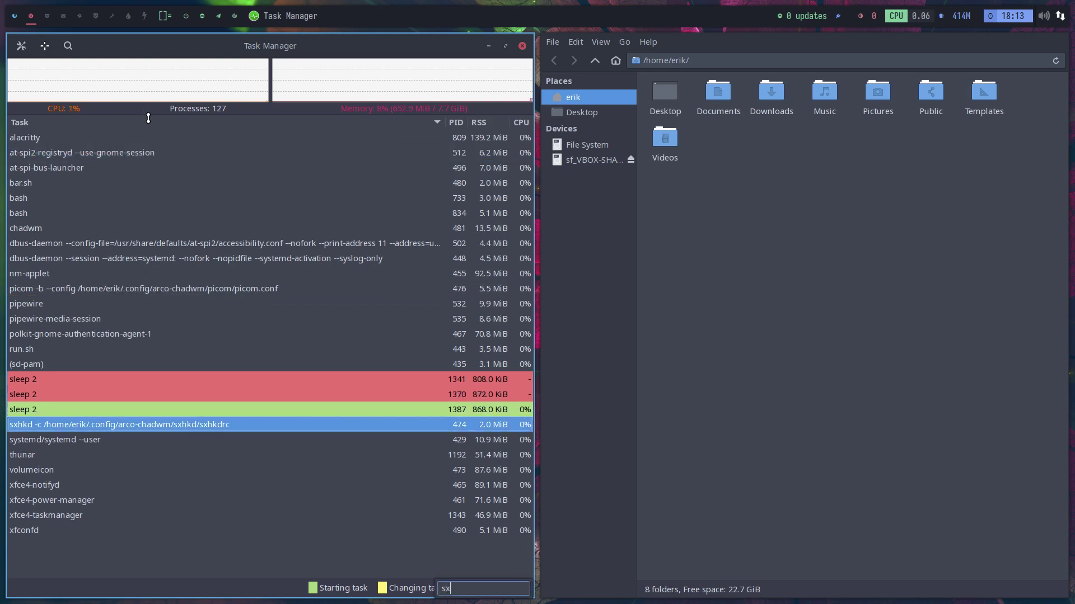
type("hkd")
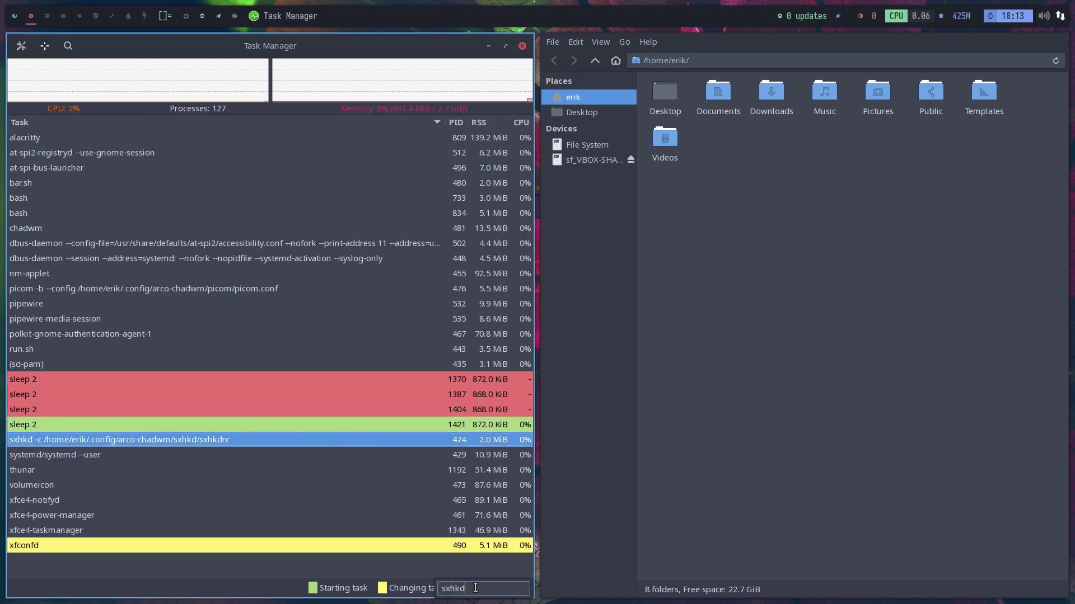
double_click(448, 587)
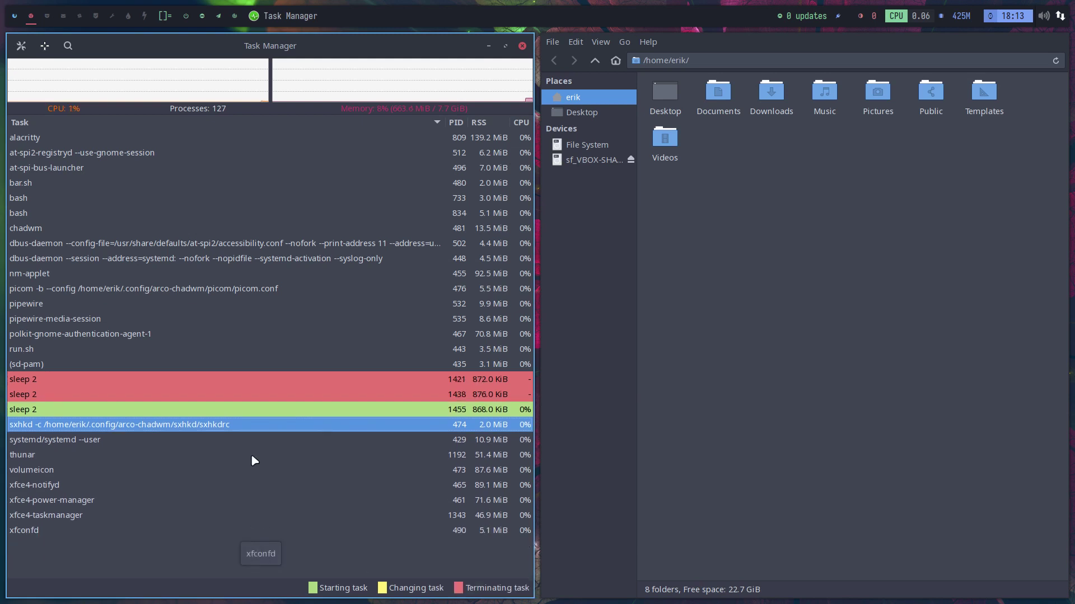
- Reinstall sxhkd in Alacritty with 'sudo pacman -S sxhkd', confirm it, then close the terminal
key("super+q")
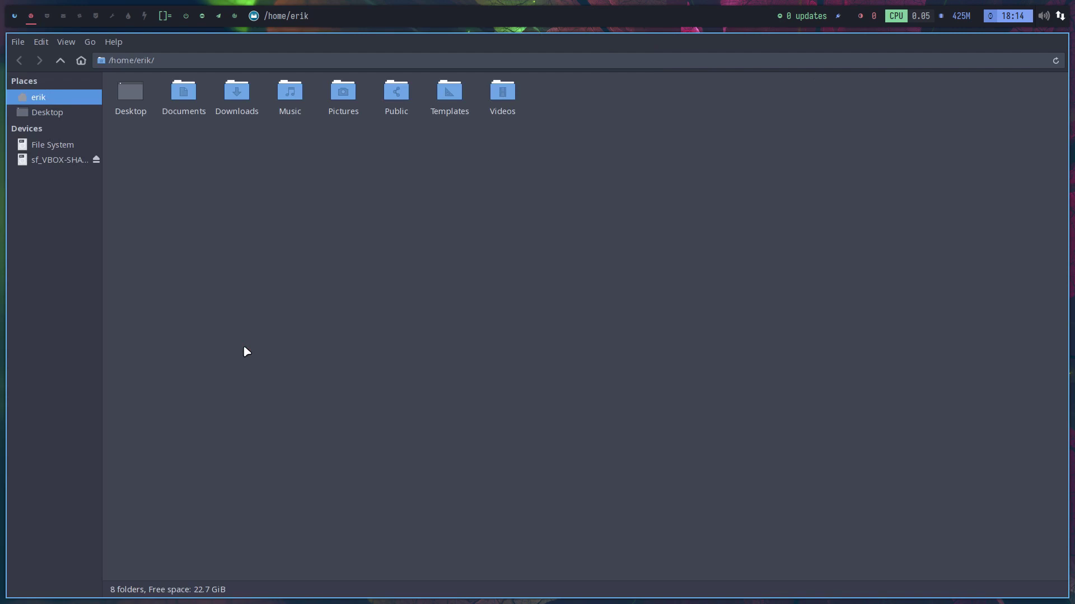
key("super+Return")
type("sudo pacmna")
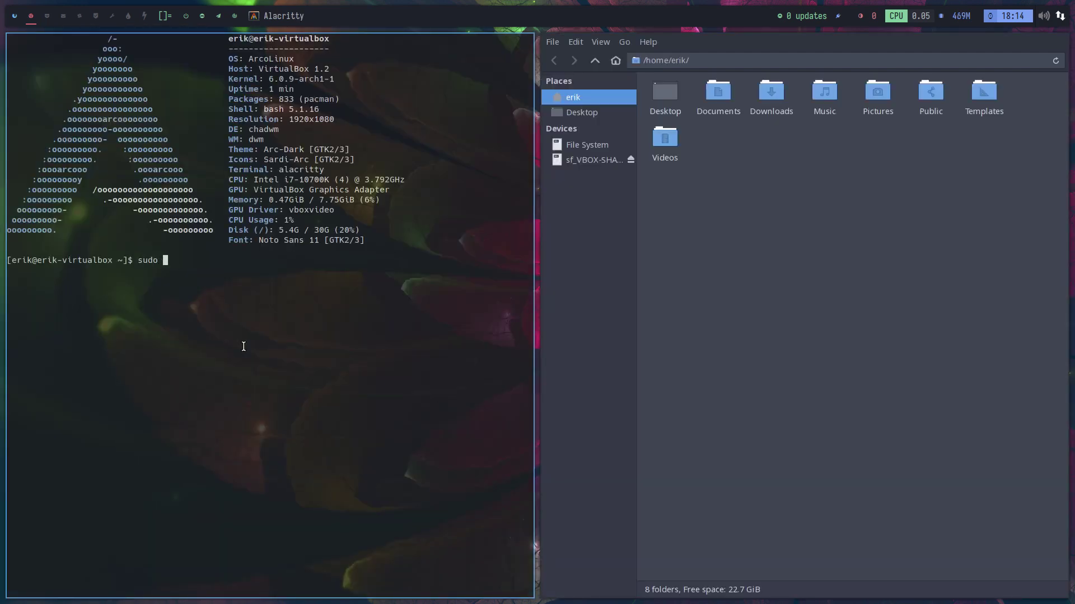
key("BackSpace")
key("BackSpace")
key("BackSpace")
type("an -S sxhkd")
key("Return")
key("Return")
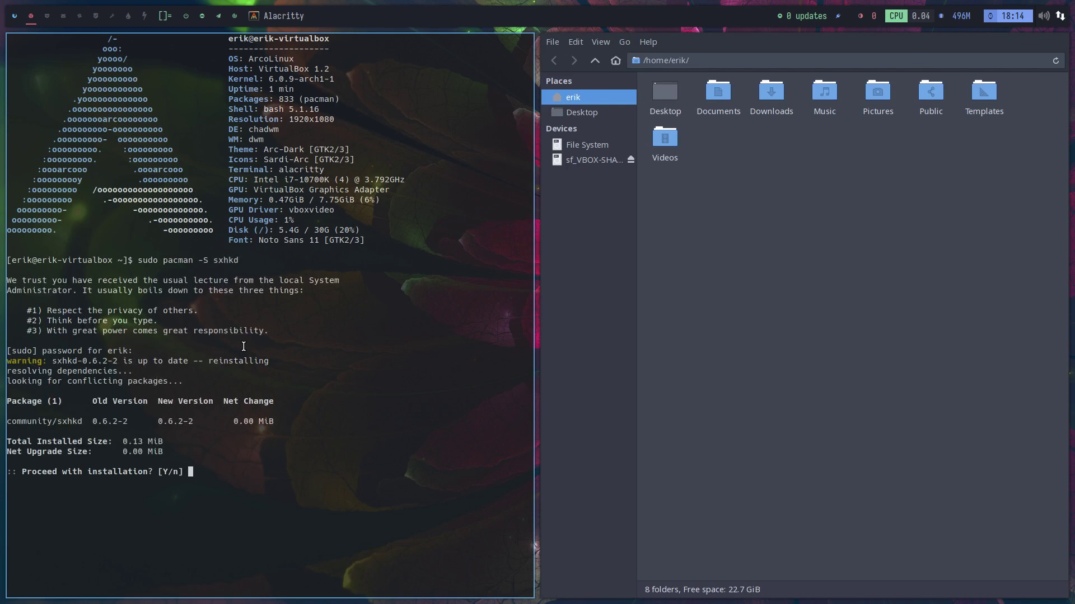
key("Return")
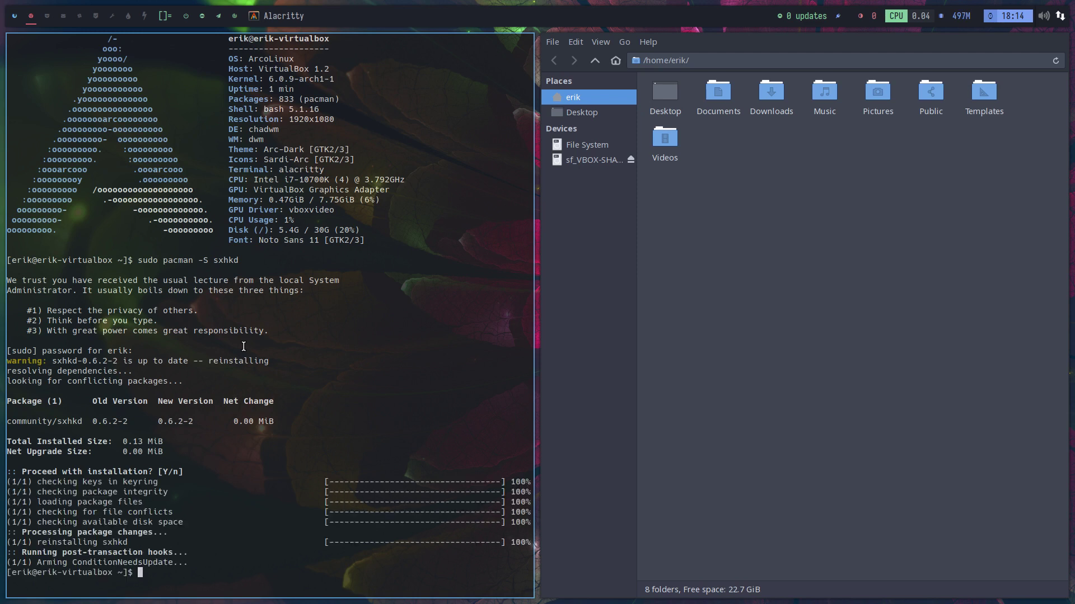
key("super+q")
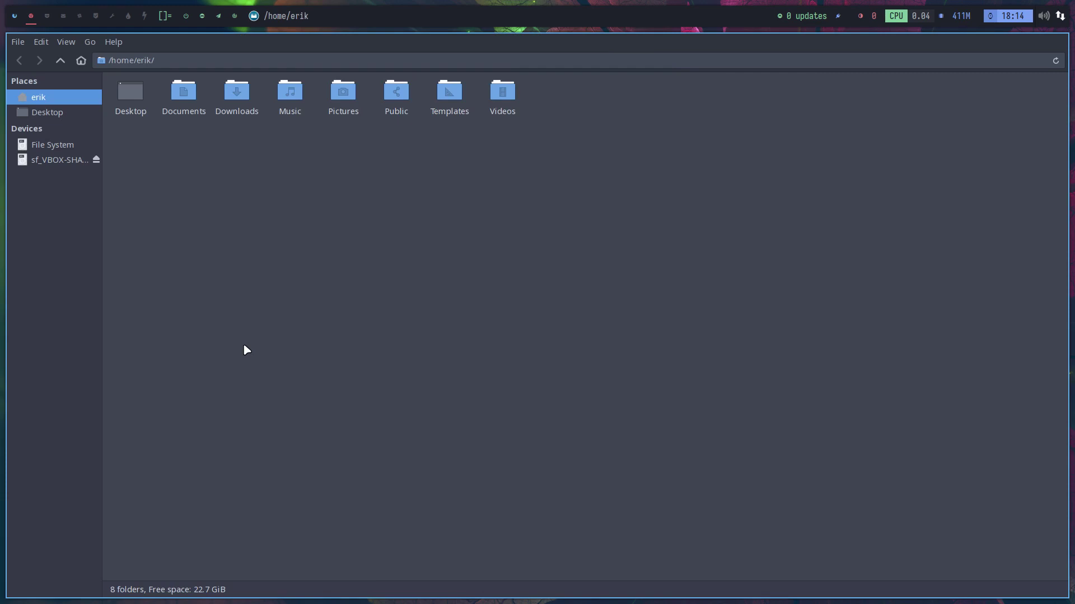
key("super+e")
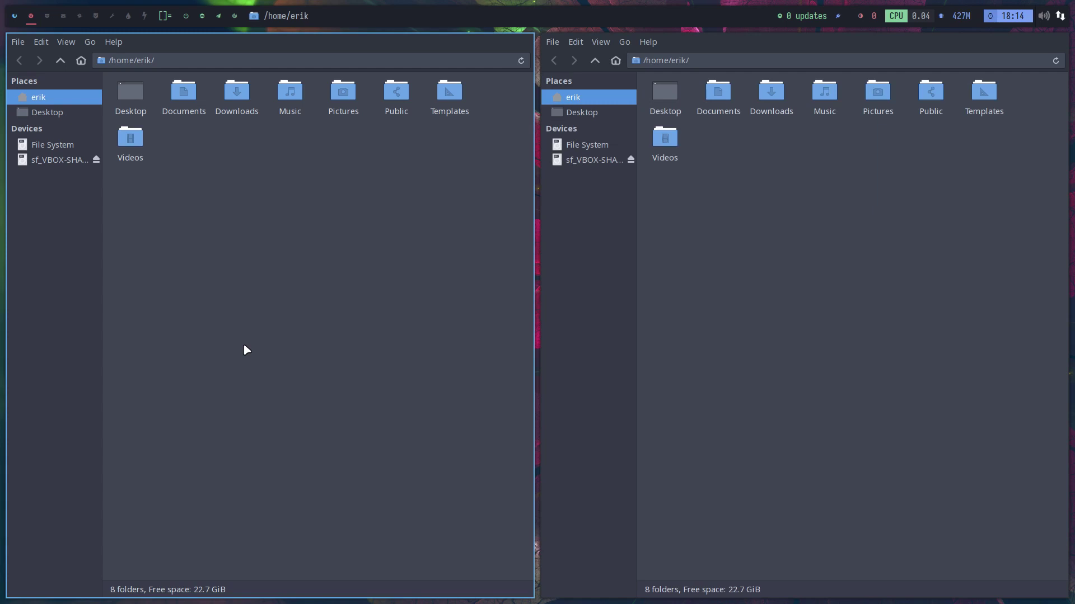
key("super+Return")
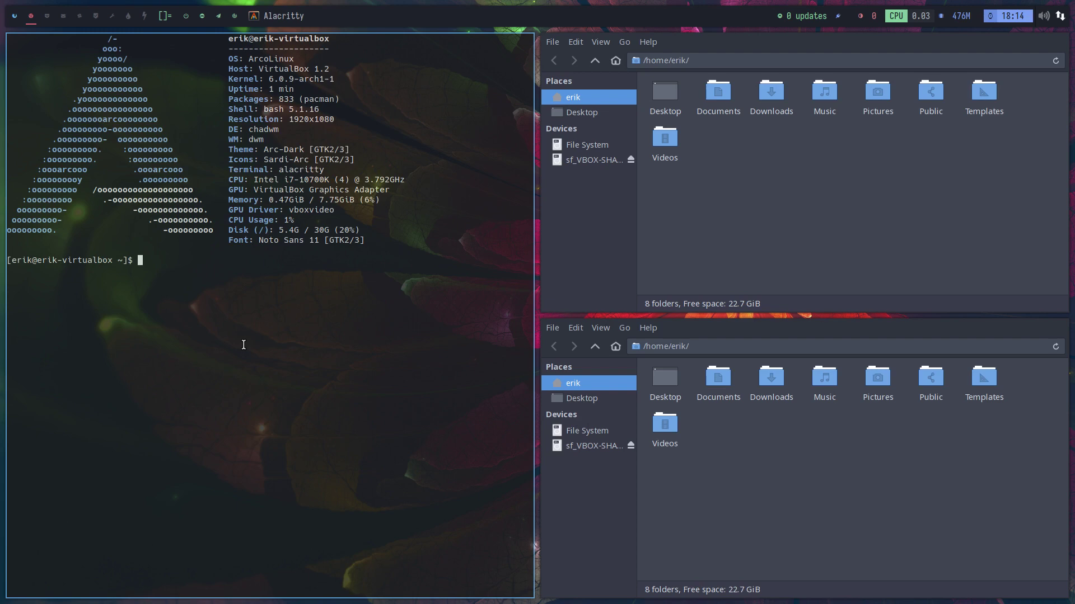
key("super+Return")
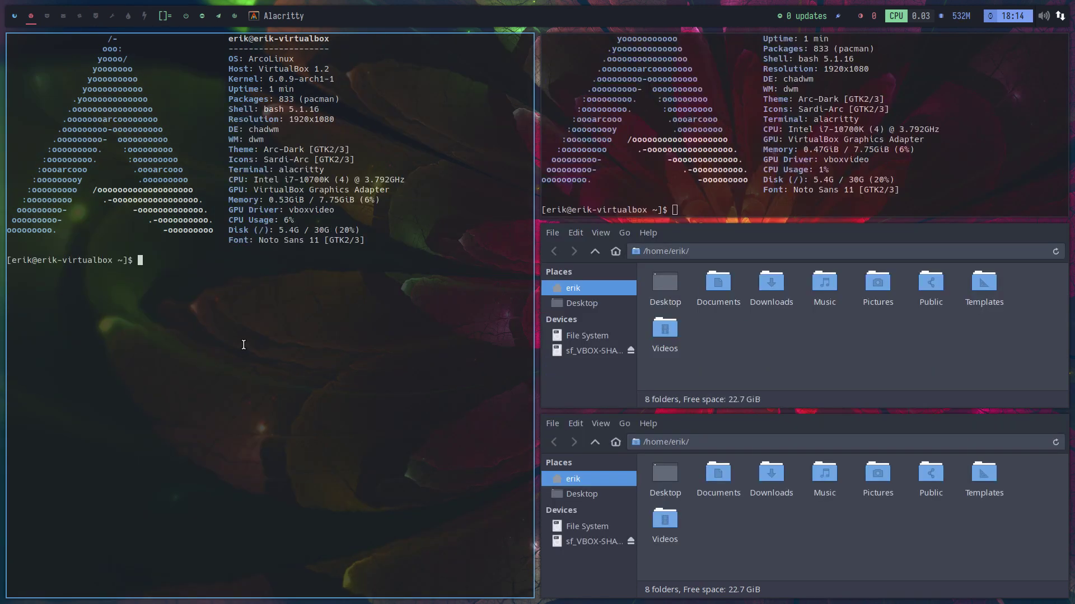
key("super+q")
key("super+q")
key("super+q")
key("super+q")
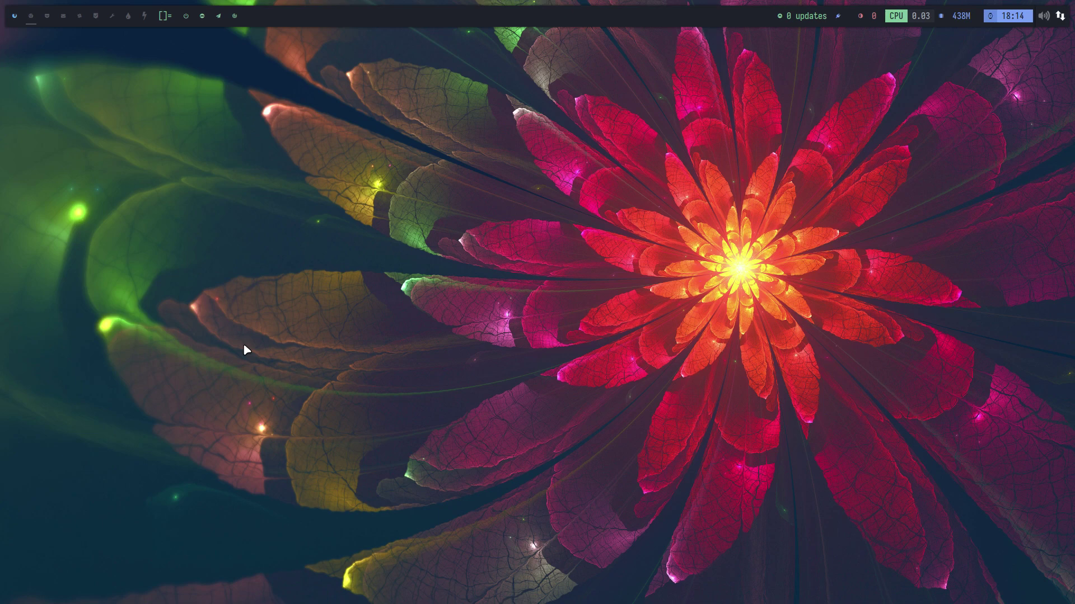
key("super+e")
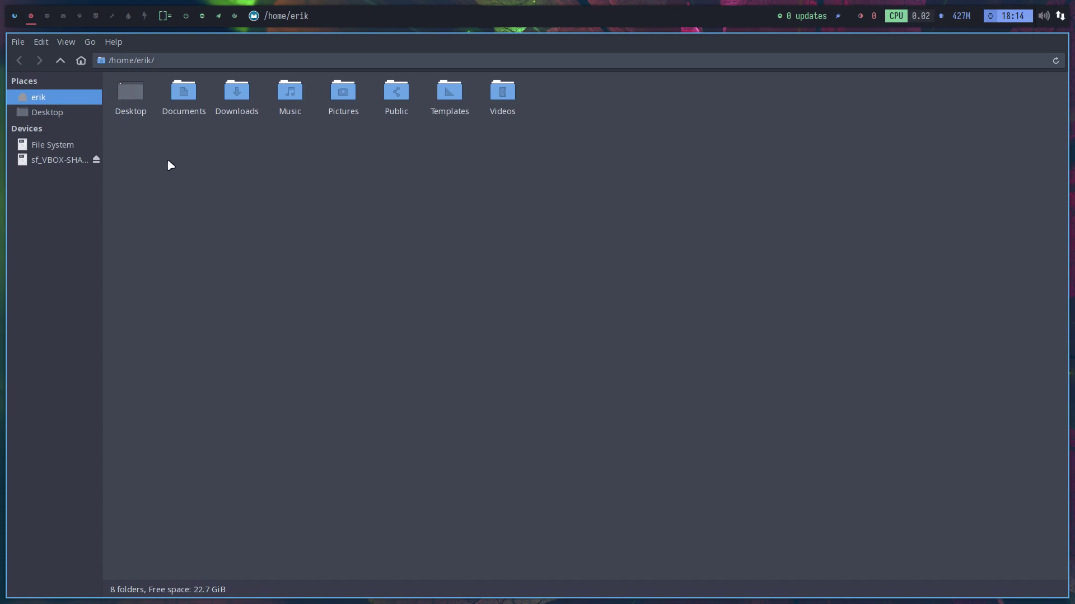
- Show hidden files and navigate to ~/.config/arco-chadwm/sxhkd
key("ctrl+h")
double_click(196, 98)
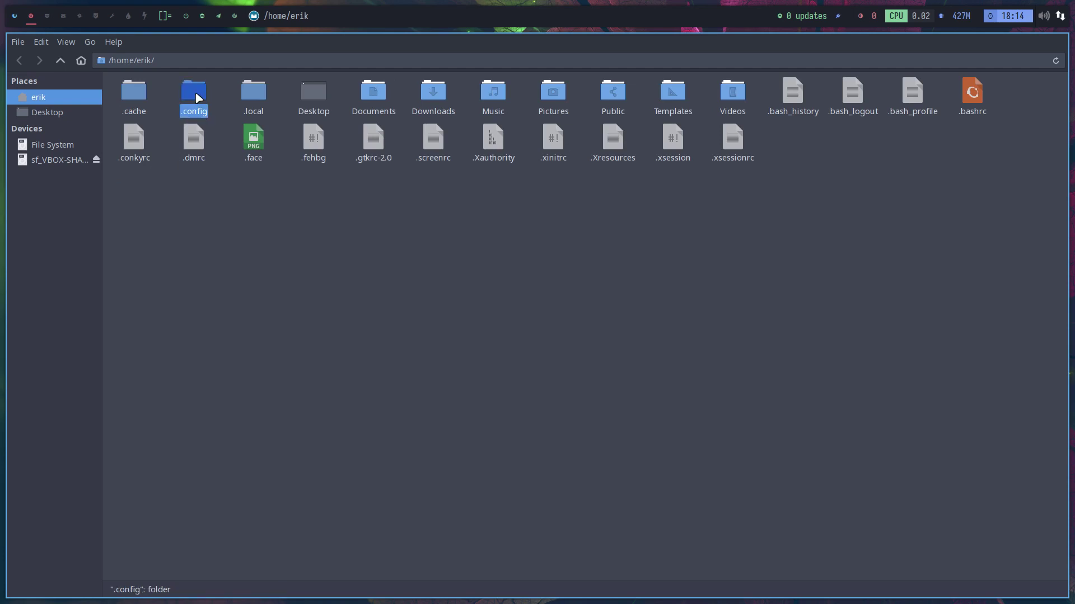
double_click(199, 95)
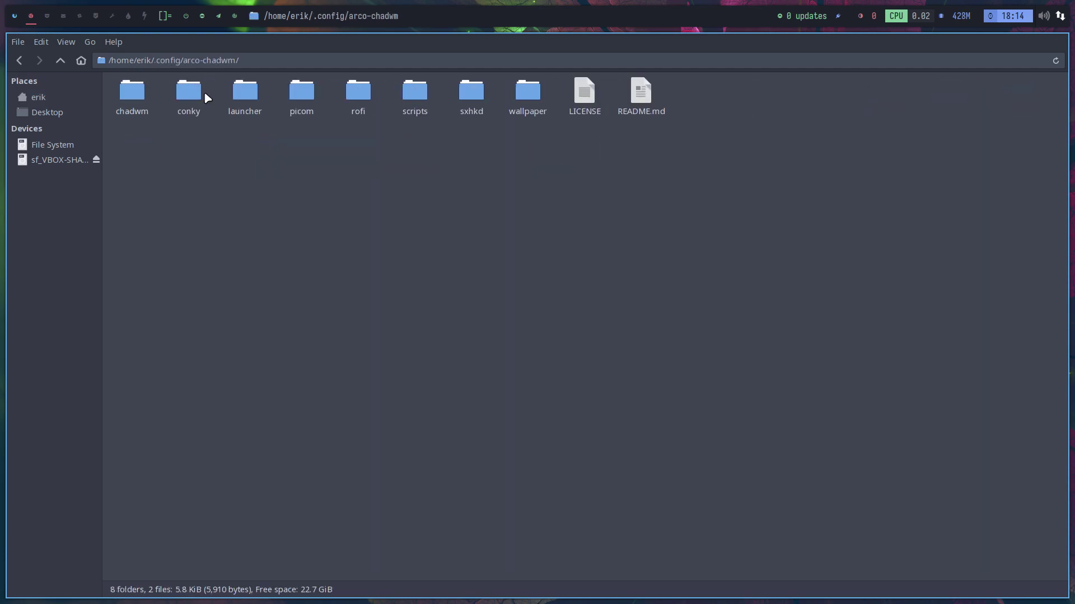
double_click(474, 98)
- View the sxhkdrc keybindings file in vim, scrolling through it, then close it
double_click(131, 86)
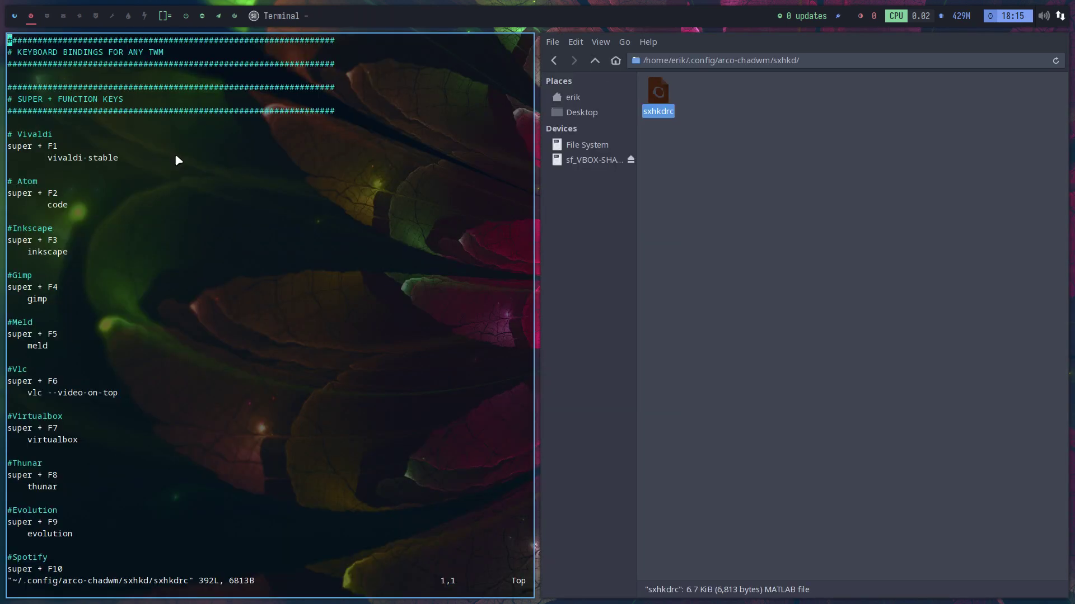
scroll(183, 263, "down", 20)
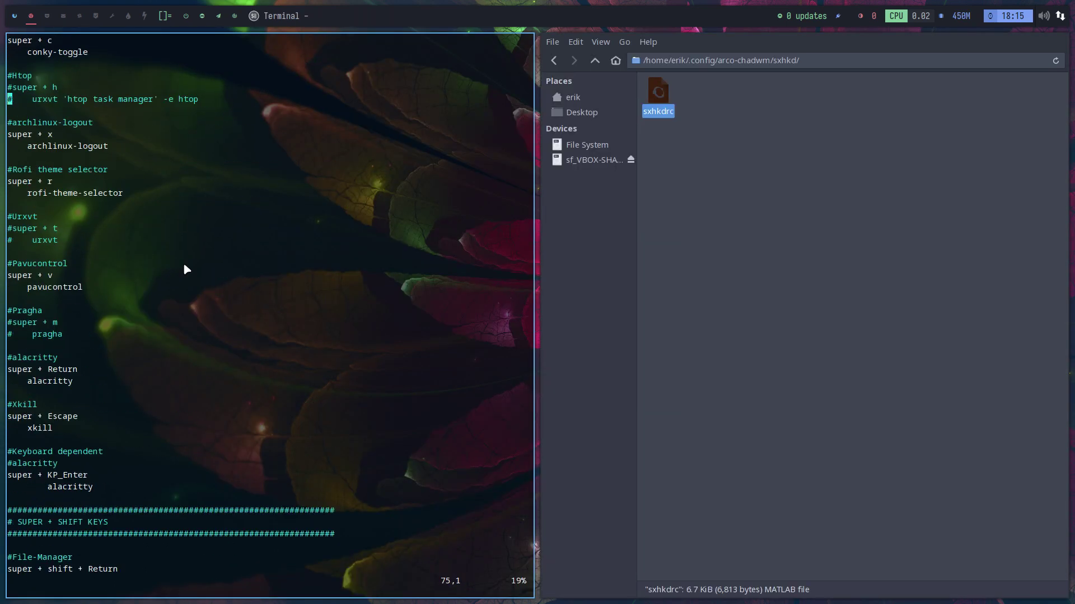
scroll(183, 263, "down", 20)
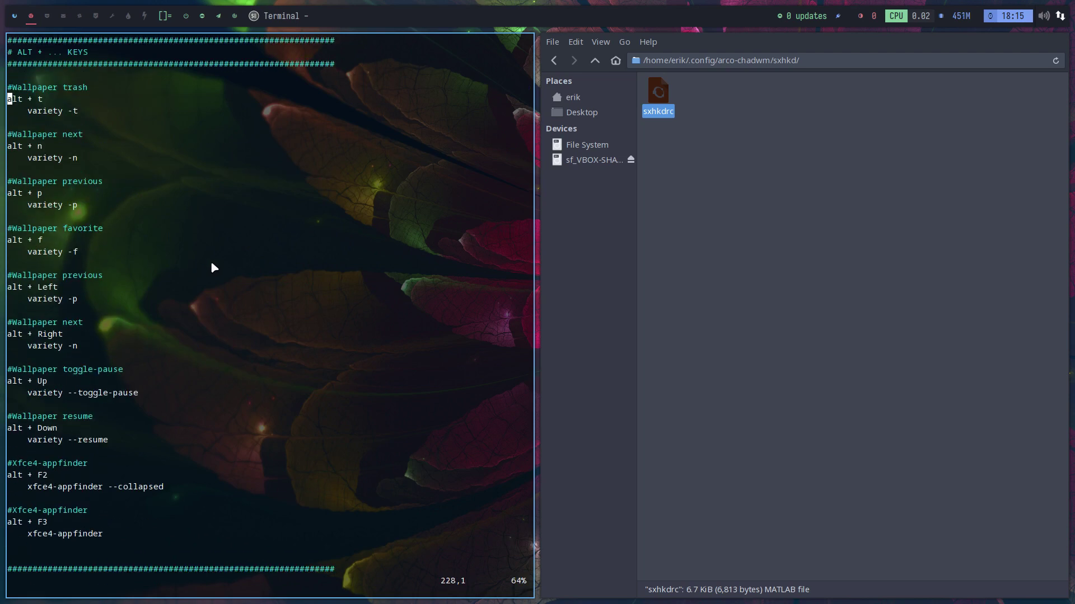
key("super+q")
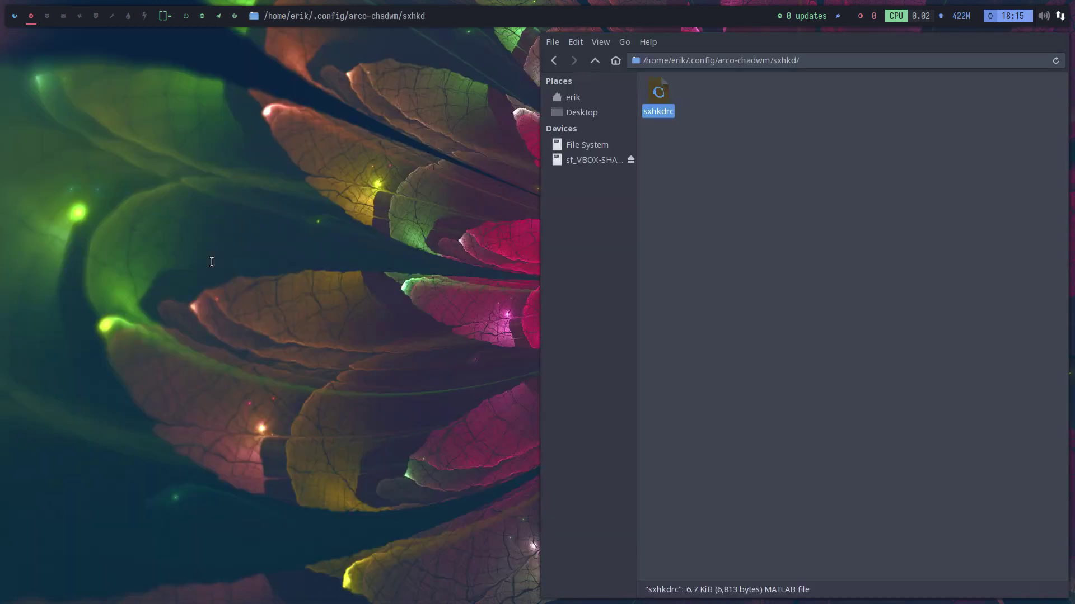
- Install sublime-text-4 via 'sudo pacman -S sublime-text-4' in a terminal, then close it
key("super+Return")
type("sudo pacman ")
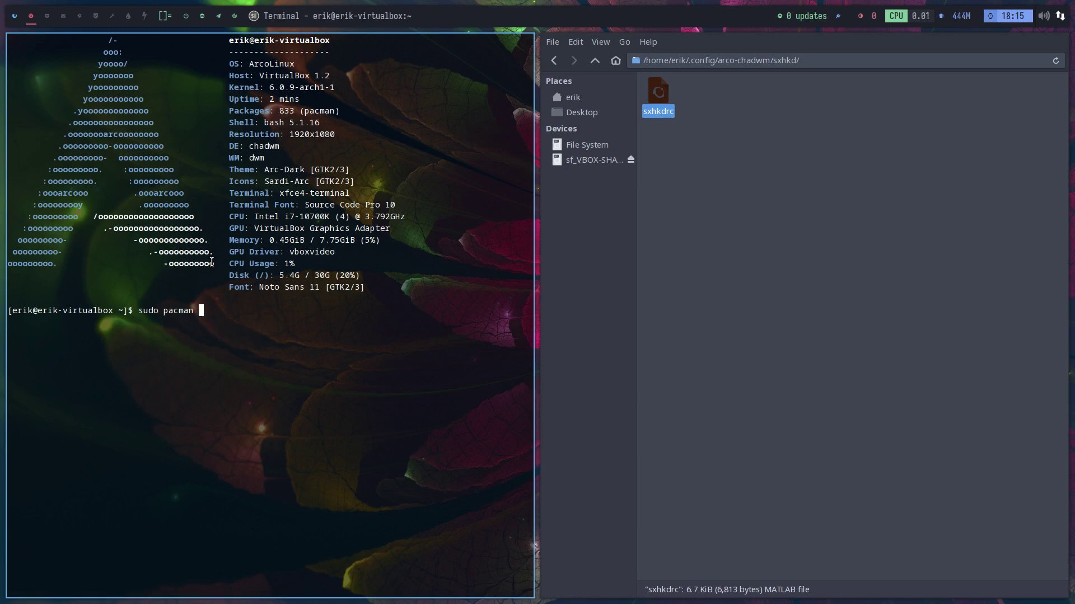
type("-S sublime-text-4")
key("Return")
key("Return")
key("Return")
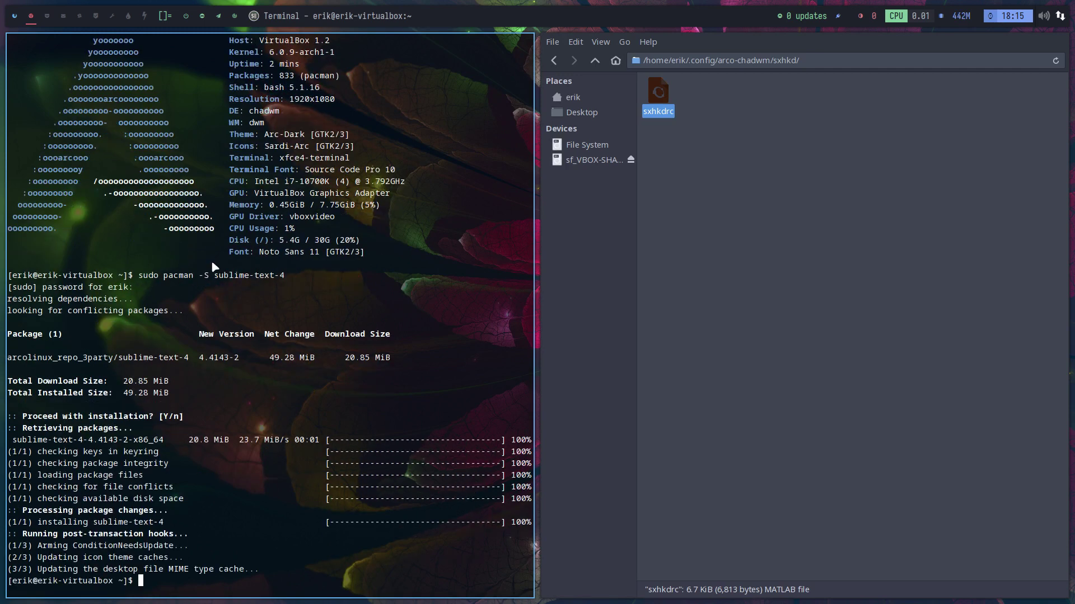
key("super+q")
- Open sxhkdrc in Sublime Text and search it for 'alacritty'
right_click(126, 95)
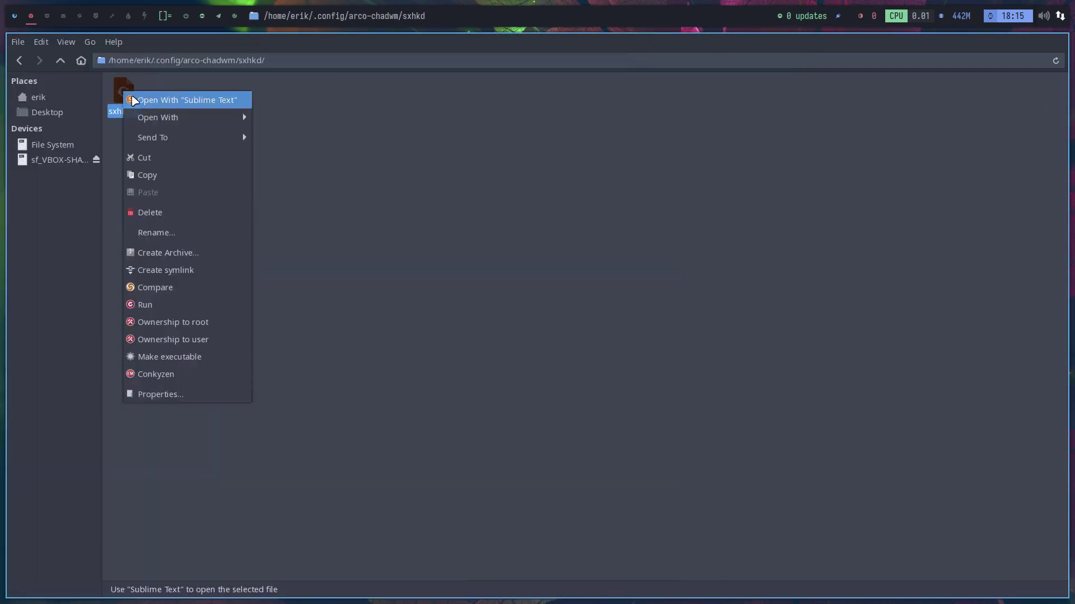
left_click(182, 104)
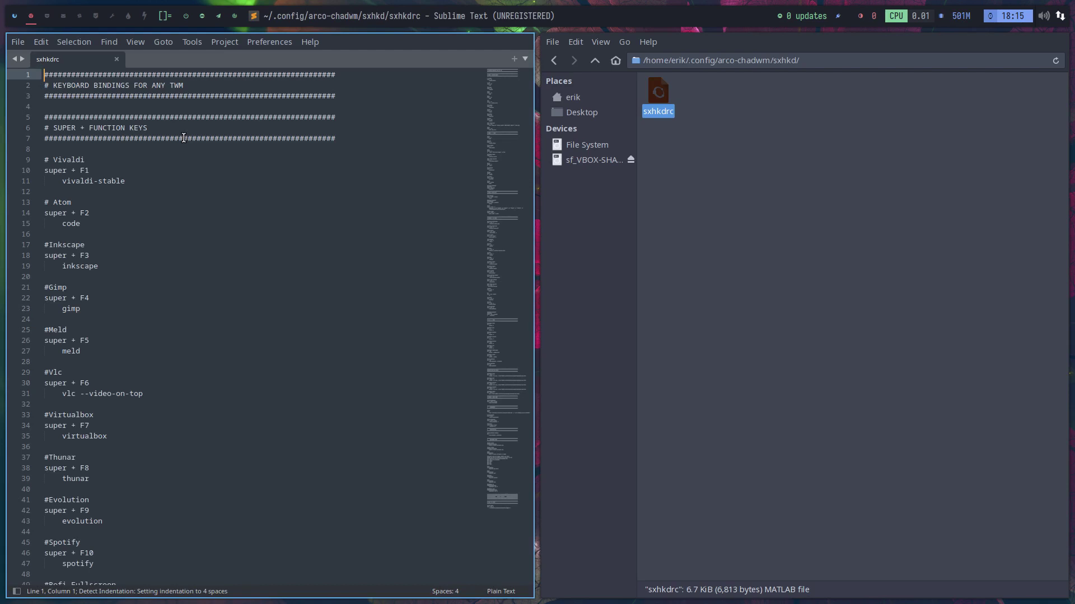
type("a")
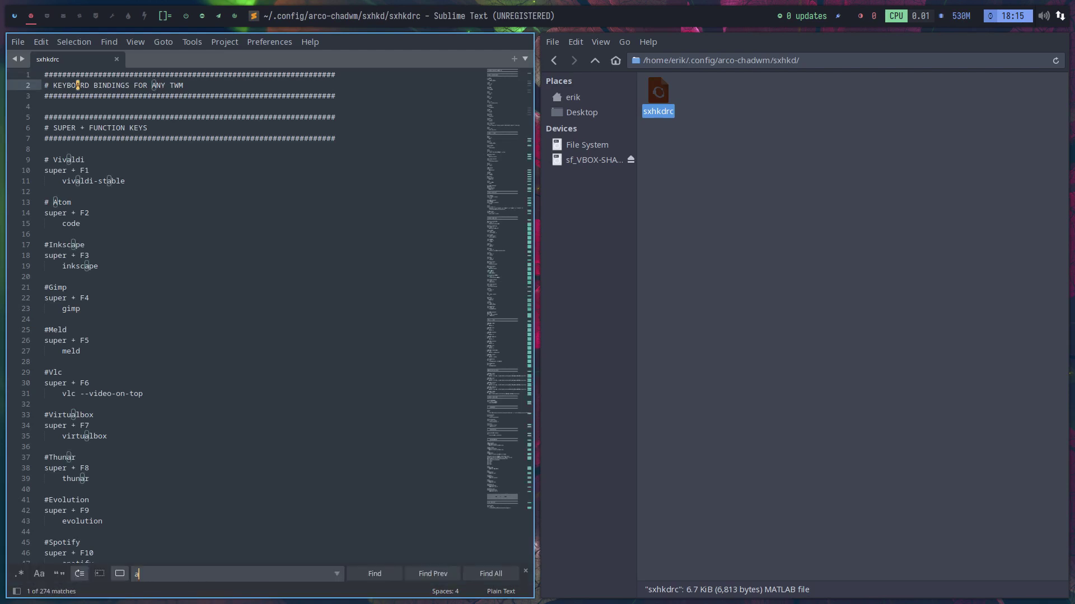
type("lacritty")
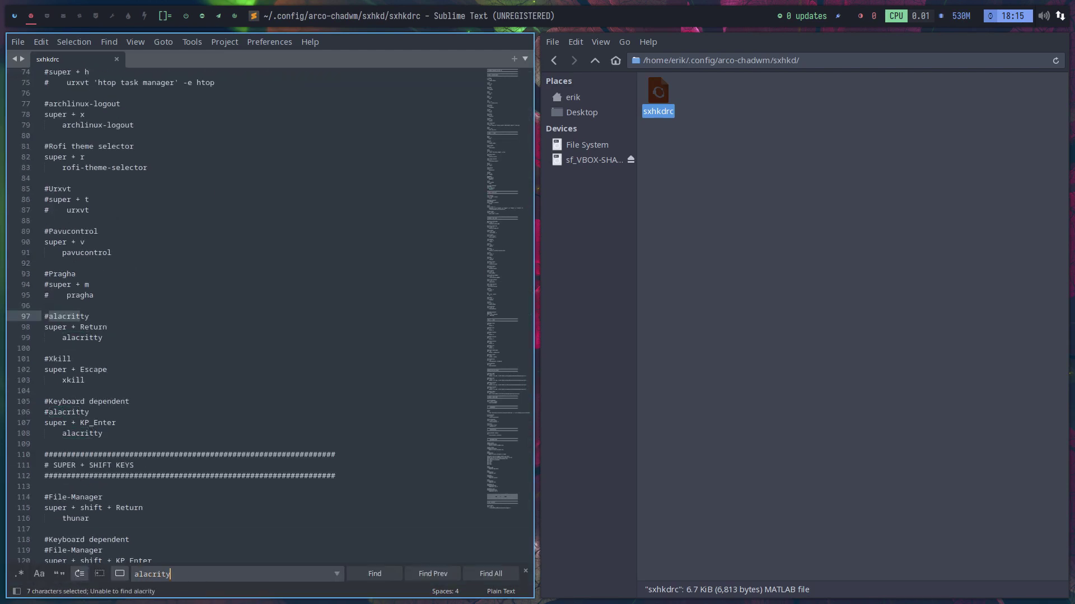
scroll(229, 298, "up", 4)
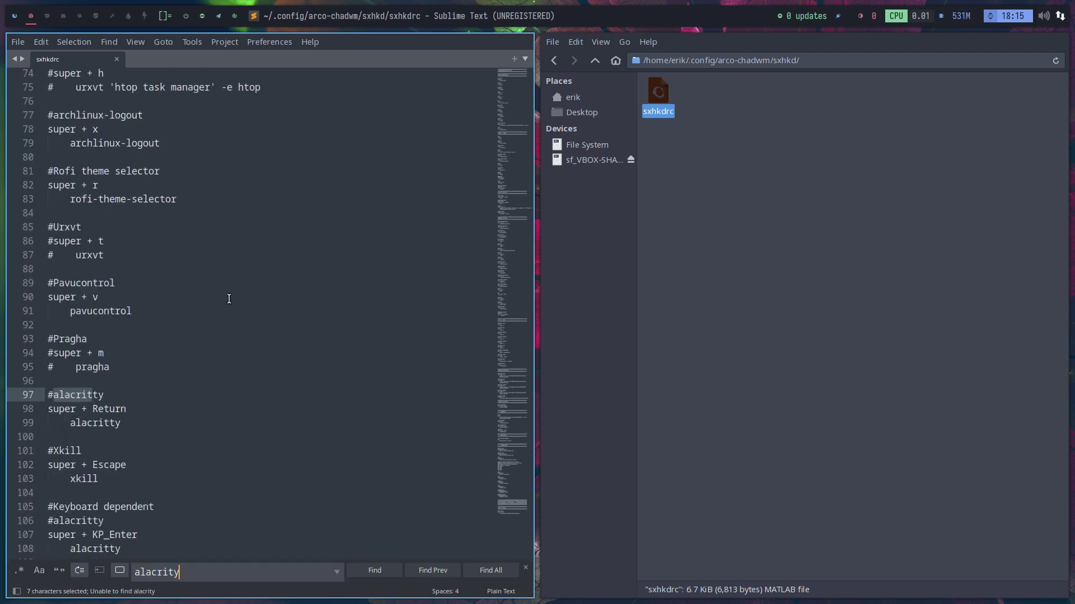
scroll(229, 298, "down", 3)
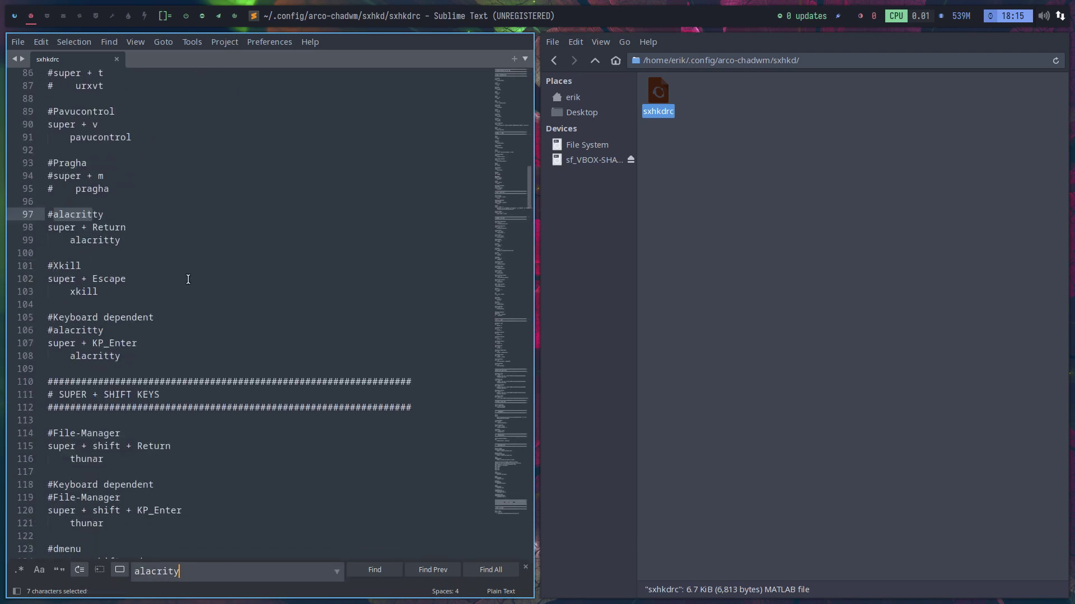
key("ctrl+Return")
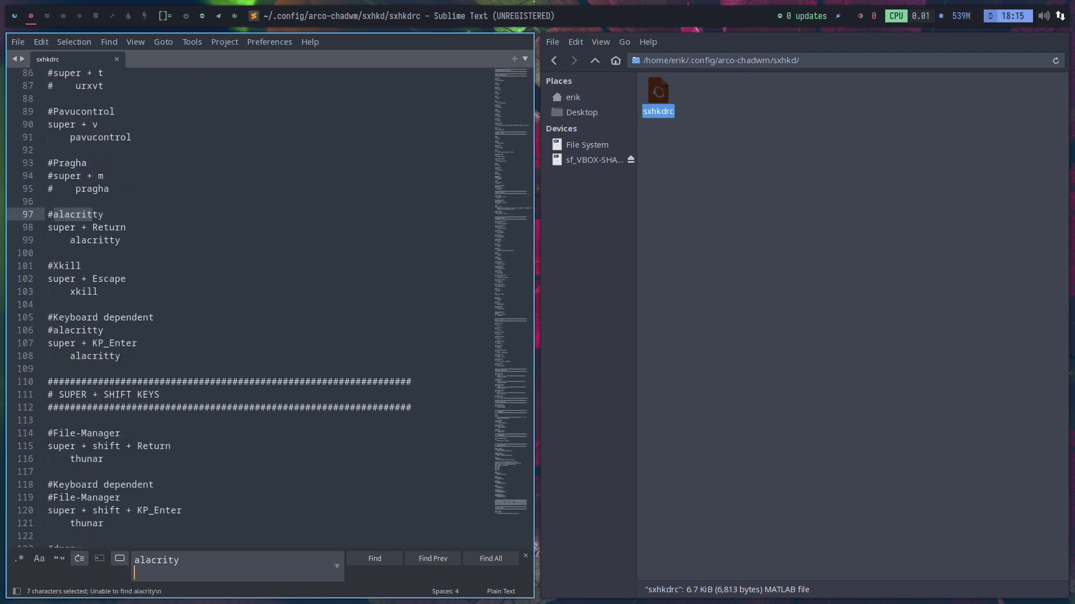
- Correct the search term to 'alacritty' and test the Super+Return terminal keybinding
key("super+Return")
key("super+q")
left_click(388, 563)
key("BackSpace")
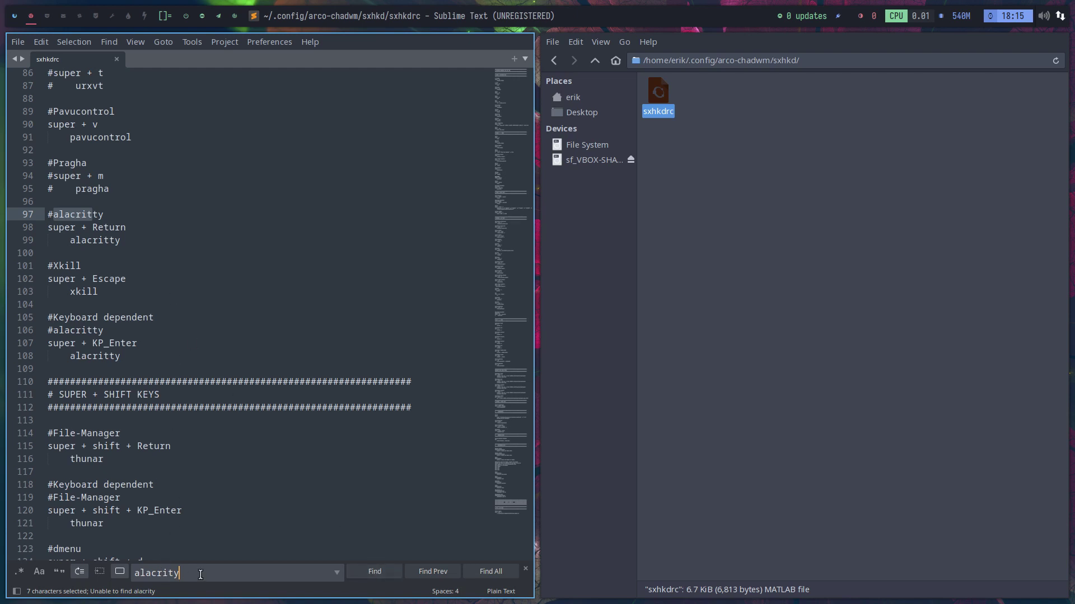
key("BackSpace")
type("ty")
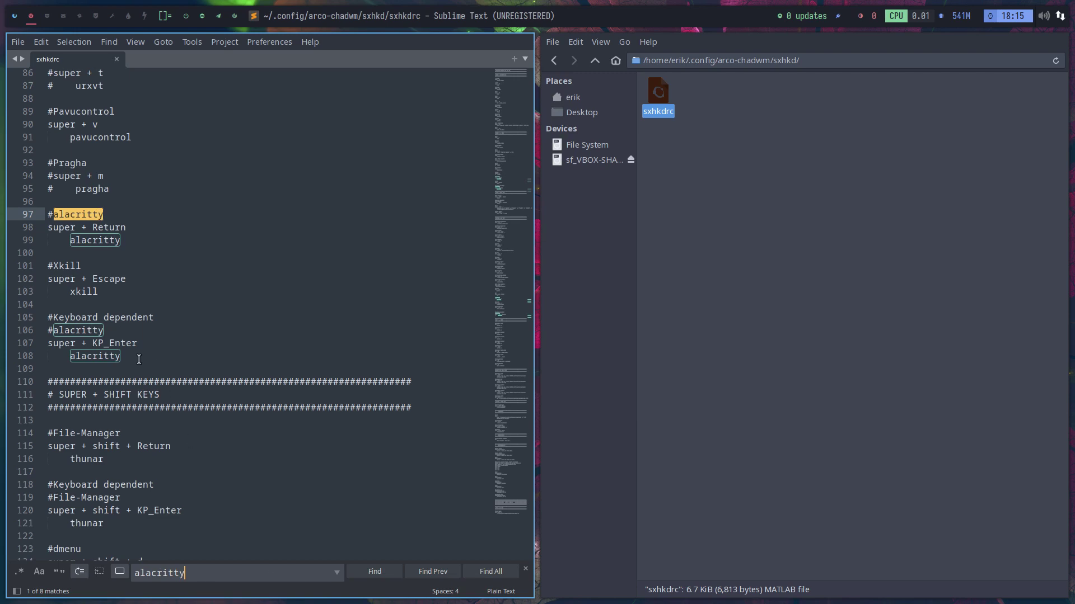
key("super+Return")
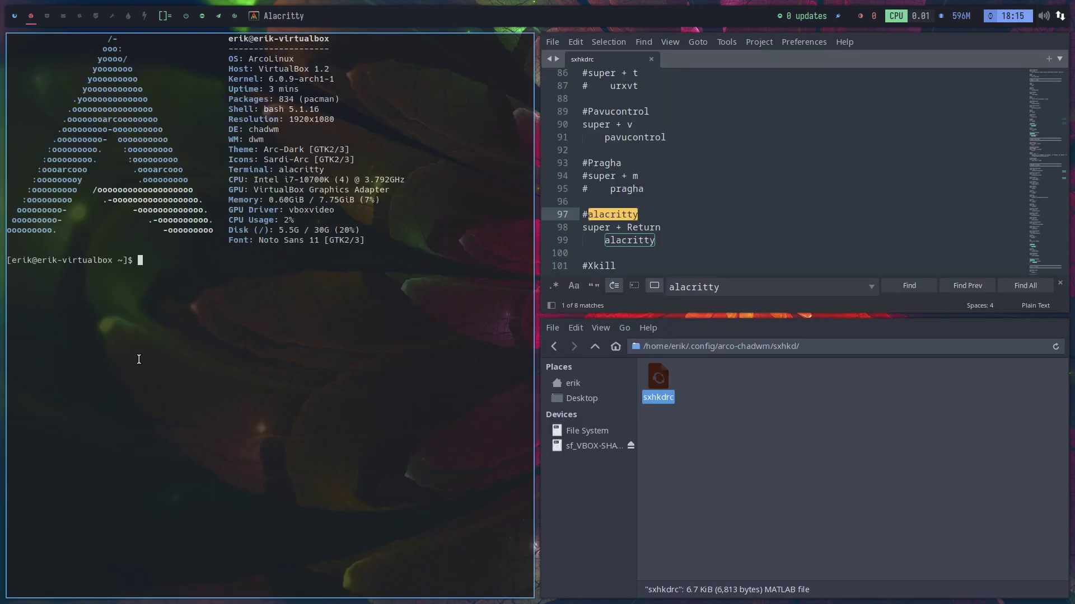
key("super+q")
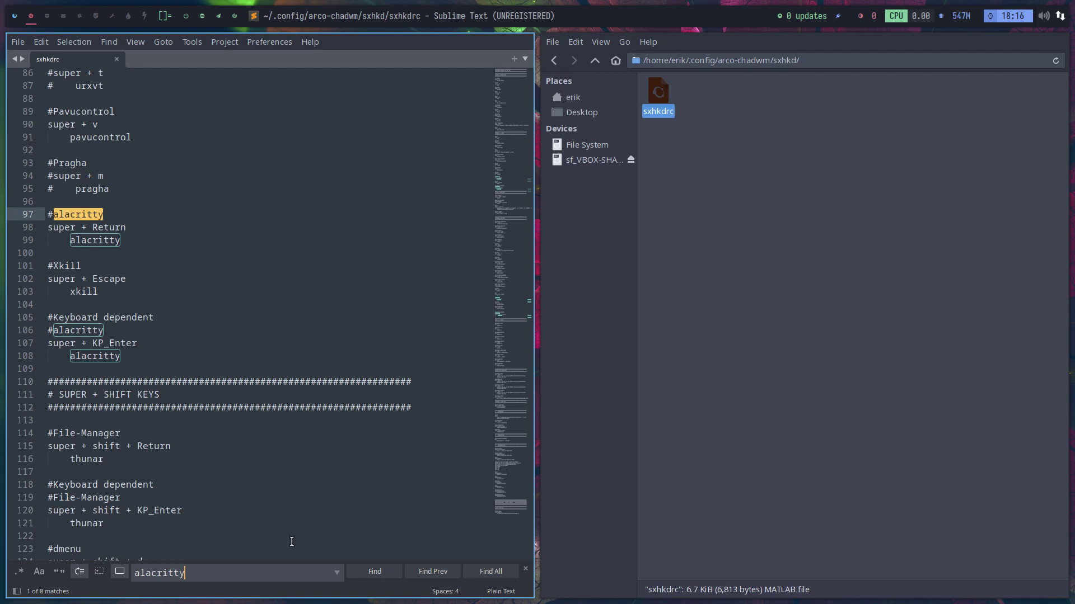
- Step through the alacritty matches to line 204 and test the Ctrl+Alt+T terminal binding
left_click(373, 572)
left_click(377, 573)
left_click(379, 576)
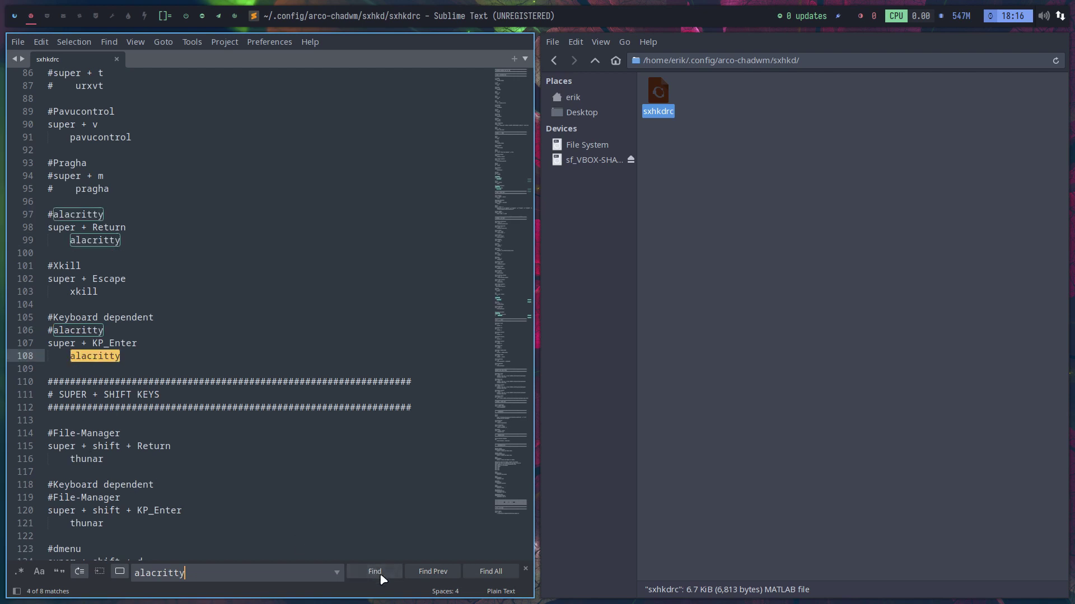
left_click(374, 571)
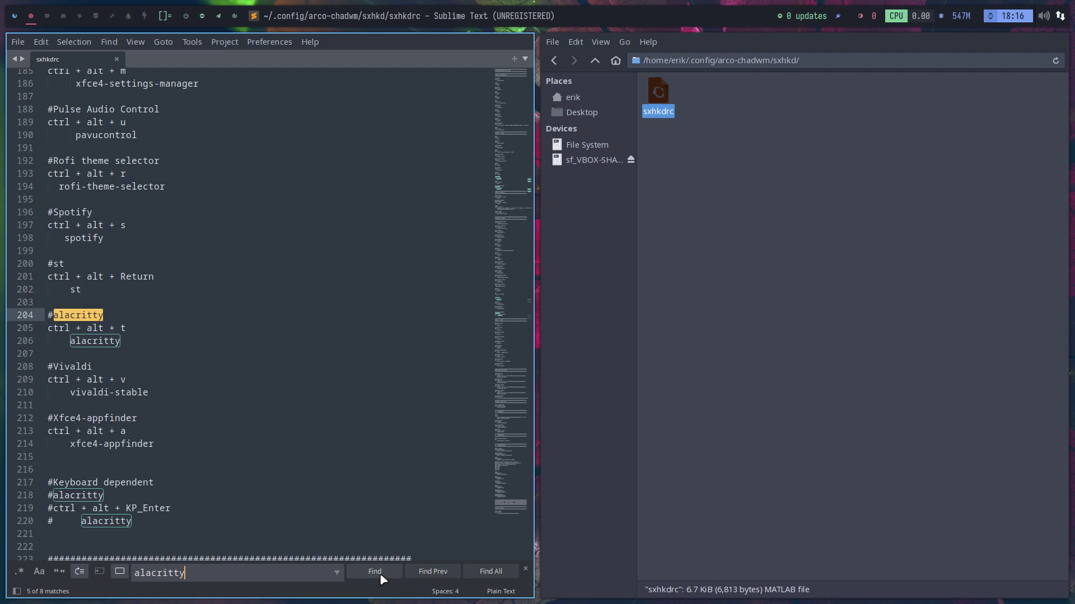
key("ctrl+alt+t")
key("super+q")
- Cycle through the remaining alacritty matches back to the first and test Super+Return again
left_click(385, 577)
left_click(386, 577)
left_click(385, 577)
left_click(384, 578)
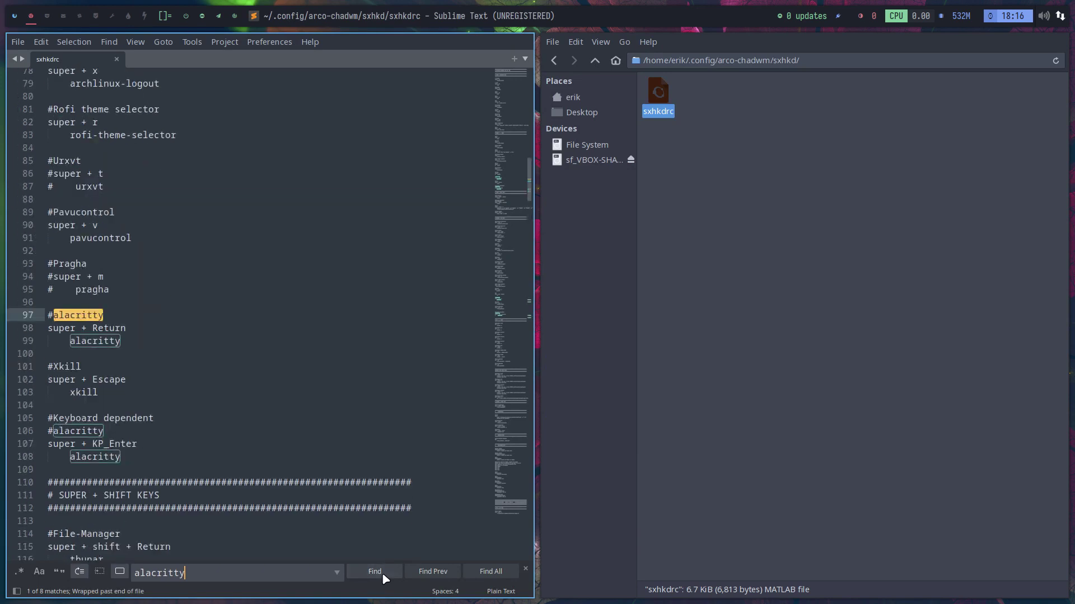
left_click(386, 577)
left_click(386, 577)
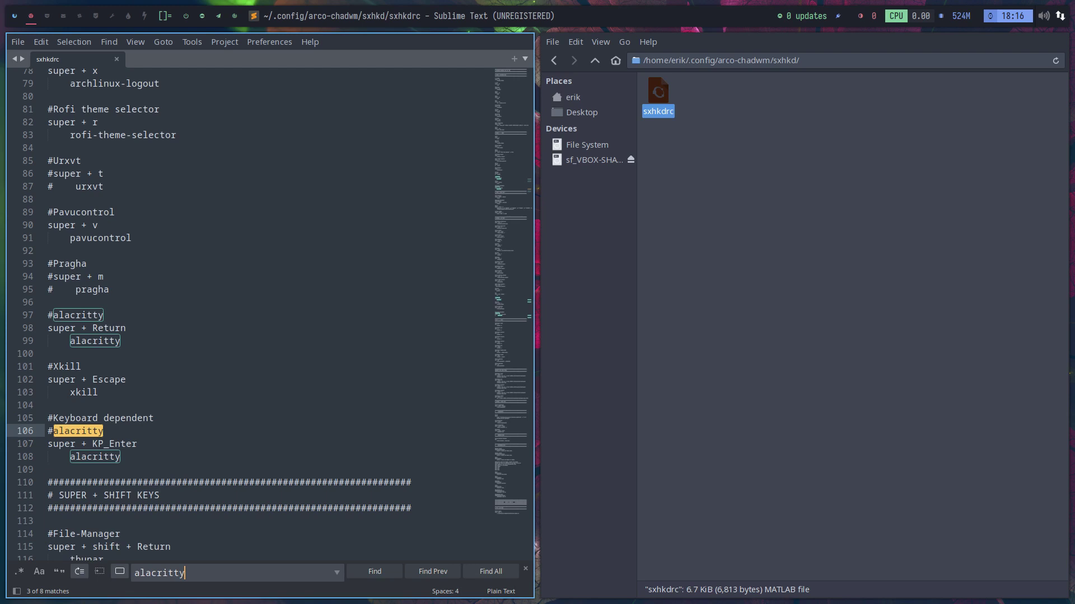
key("super+Return")
key("super+q")
key("super+q")
key("super+q")
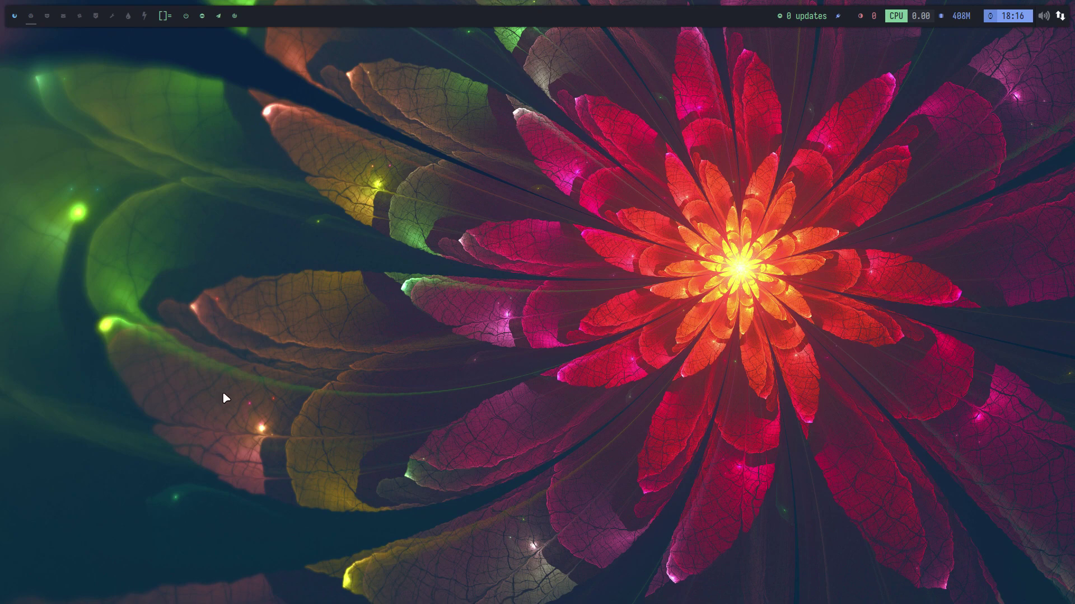
- Install firefox with 'sudo pacman -S firefox' in xfce4-terminal, then close the terminal
key("super+Return")
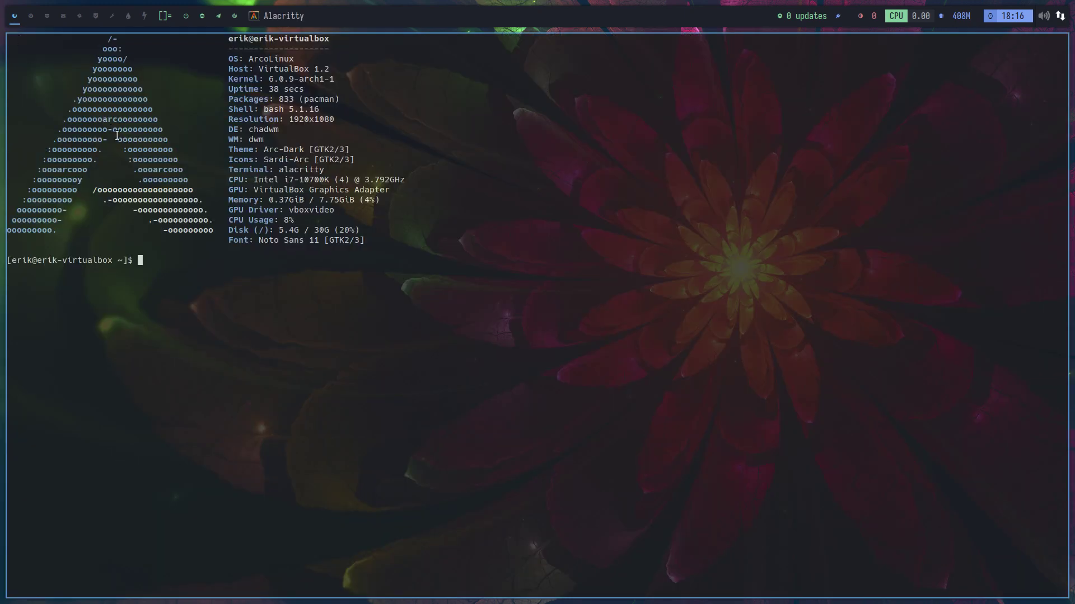
key("super+q")
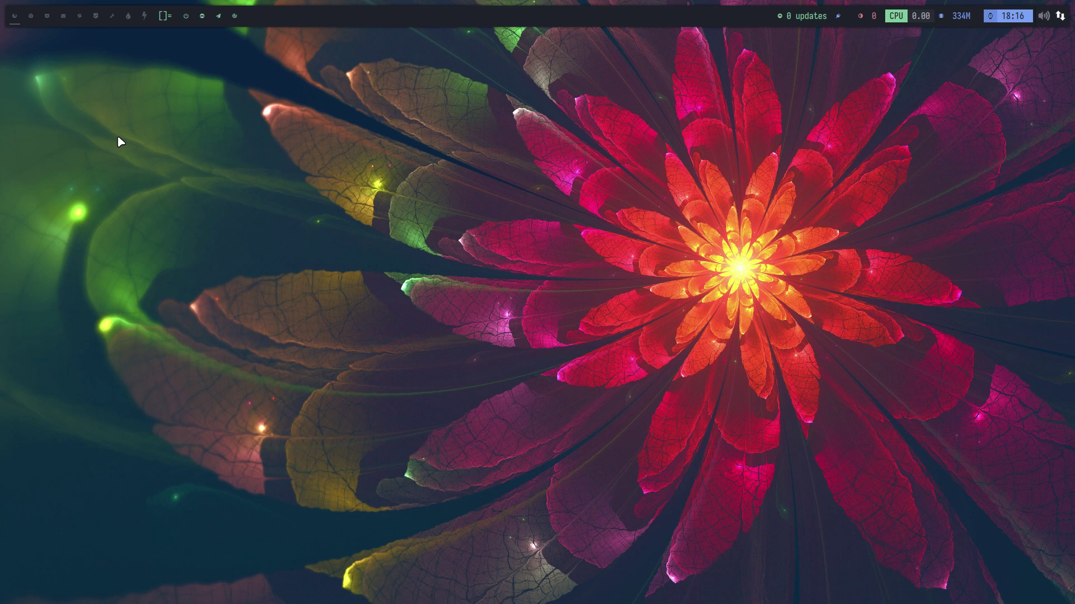
key("ctrl+alt+t")
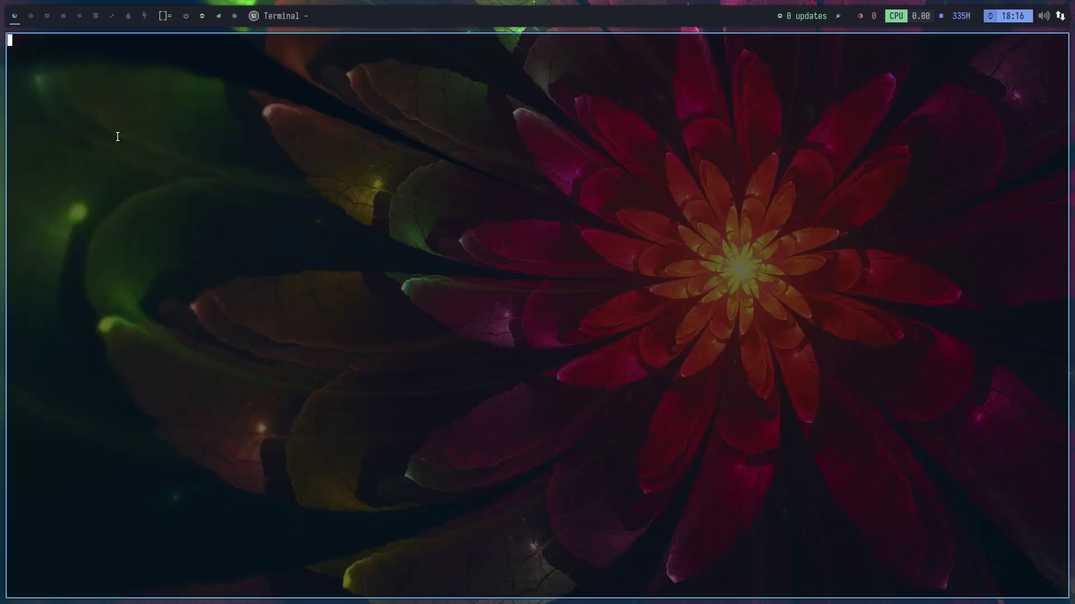
type("sudo pacman -S fire")
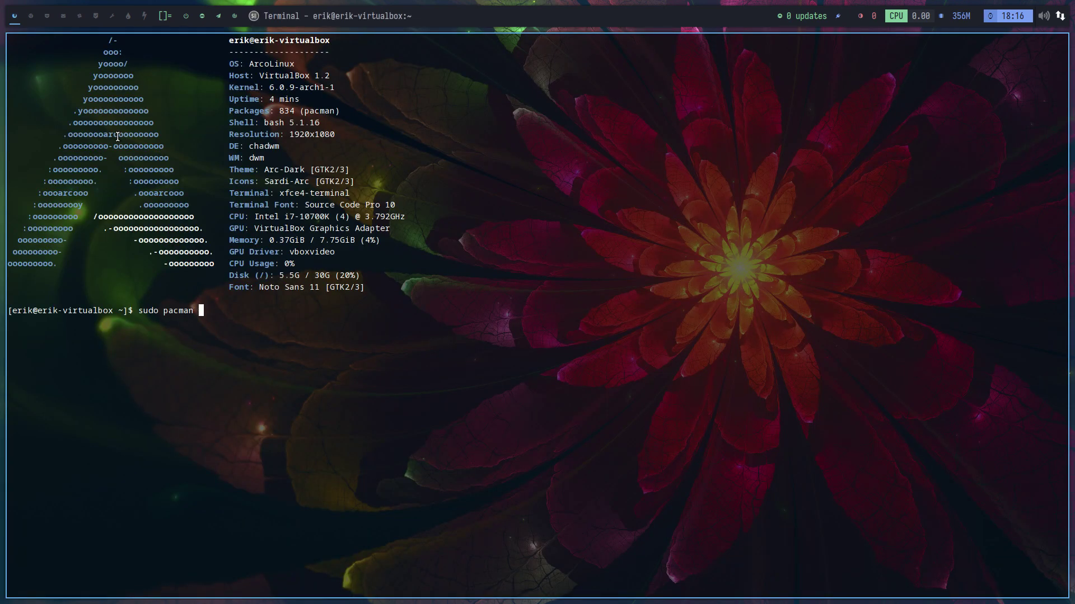
type("fox")
key("Return")
key("Return")
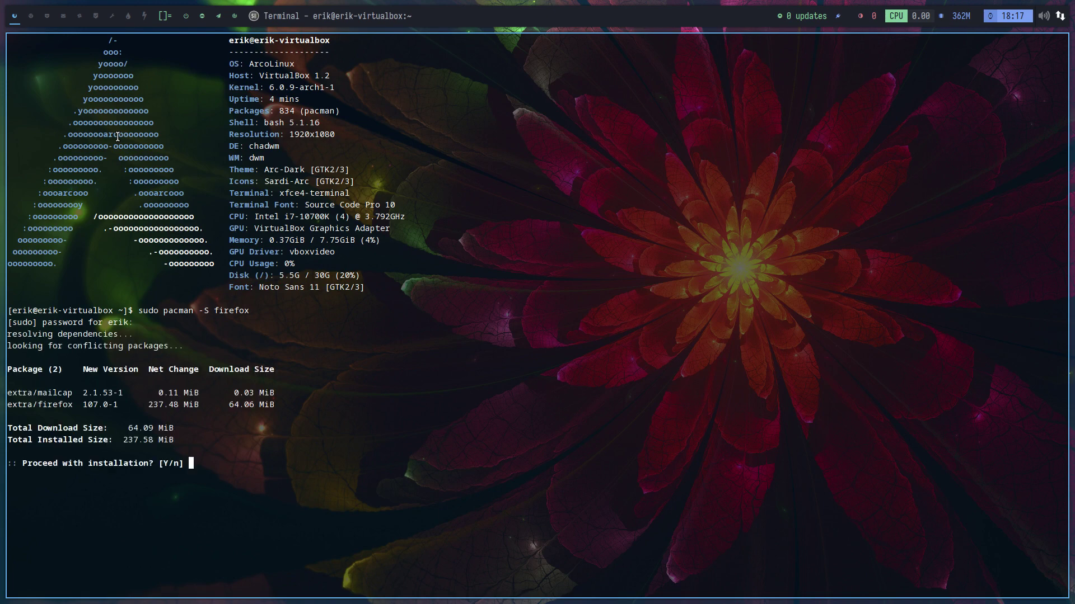
key("Return")
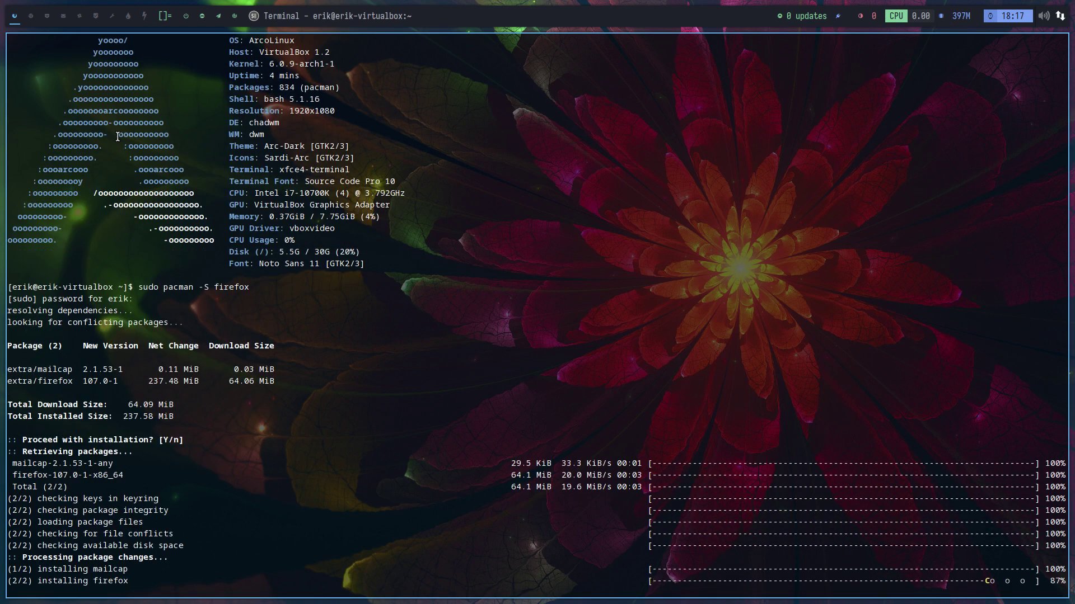
key("super+q")
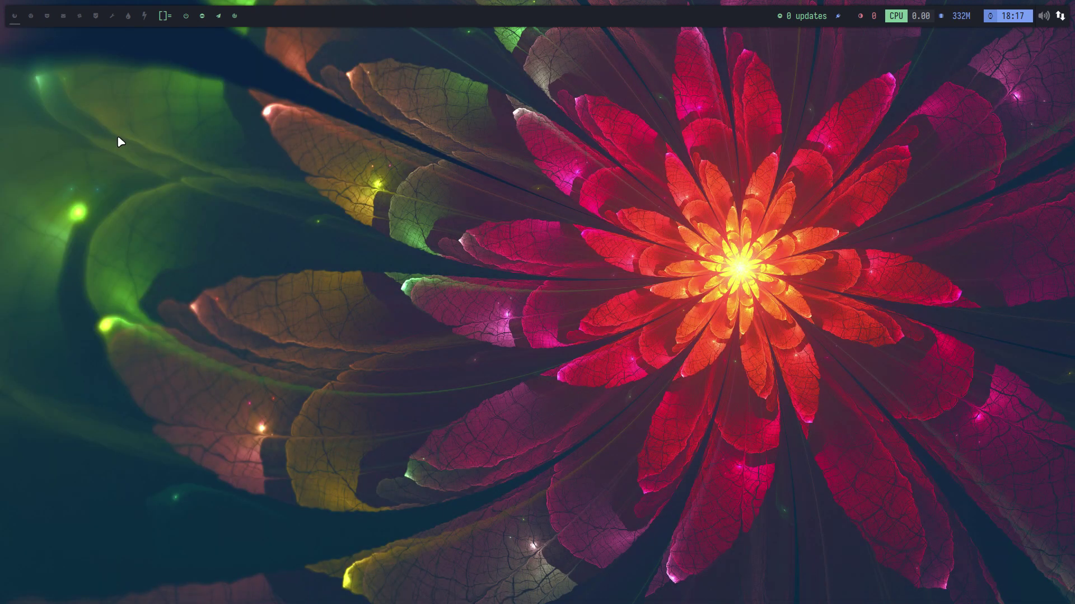
- Play the Abu Dhabi qualifying highlights in Firefox, check Output Devices in pavucontrol, then close both
key("super+b")
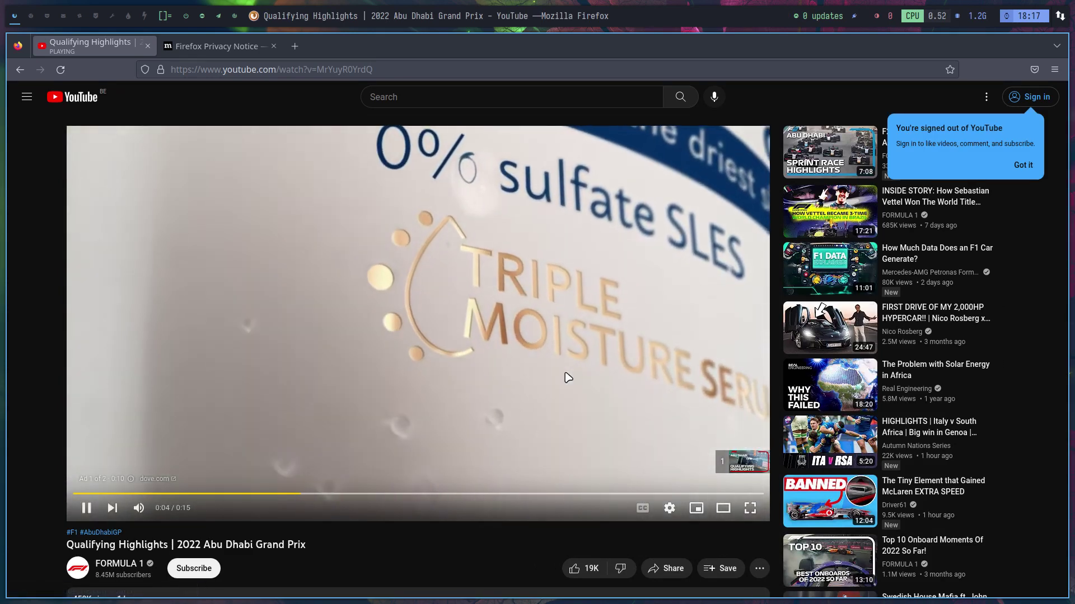
key("super+v")
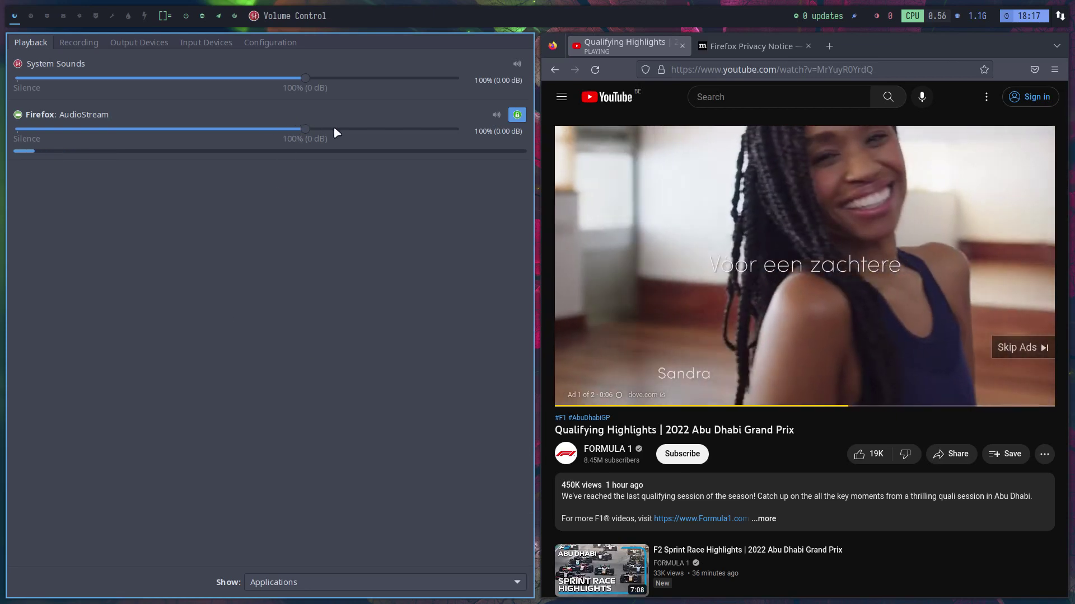
left_click(123, 45)
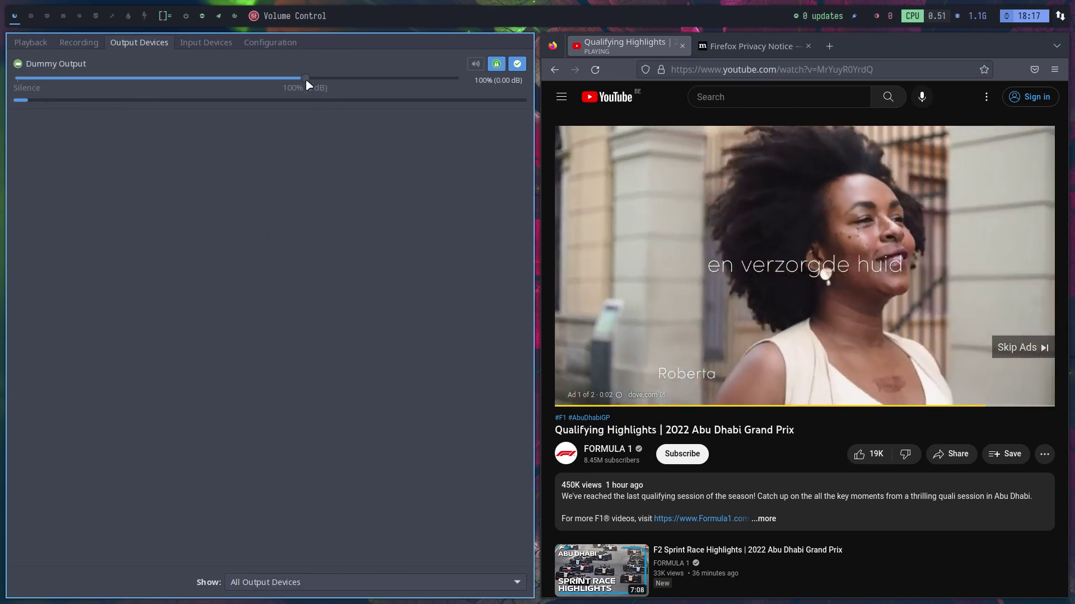
key("super+shift+q")
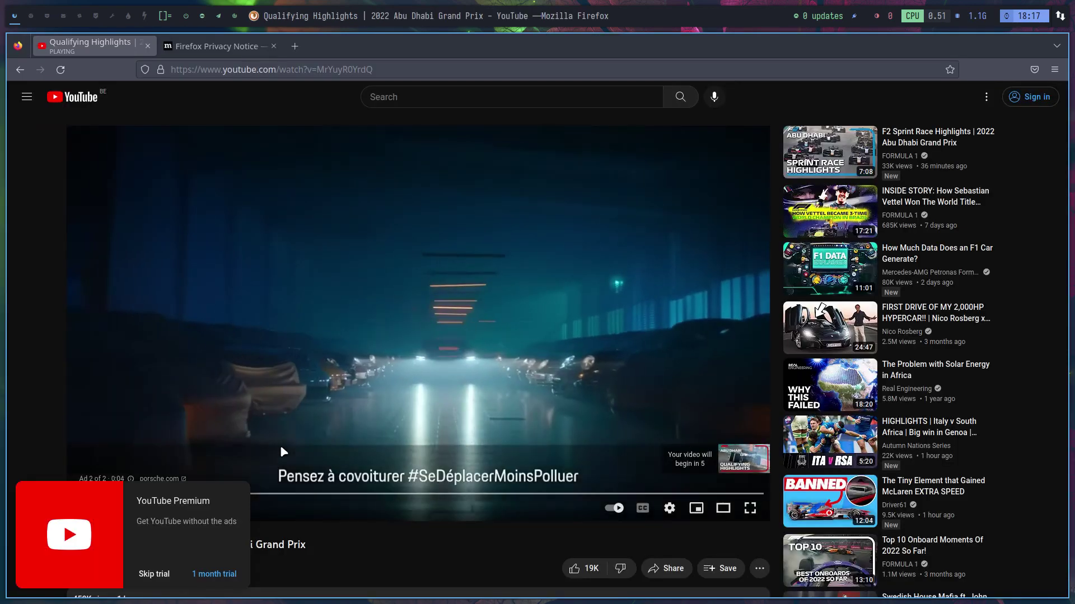
key("super+shift+q")
- Run the audio alias in Alacritty to confirm PulseAudio on PipeWire 0.3.60, then close it
key("super+Return")
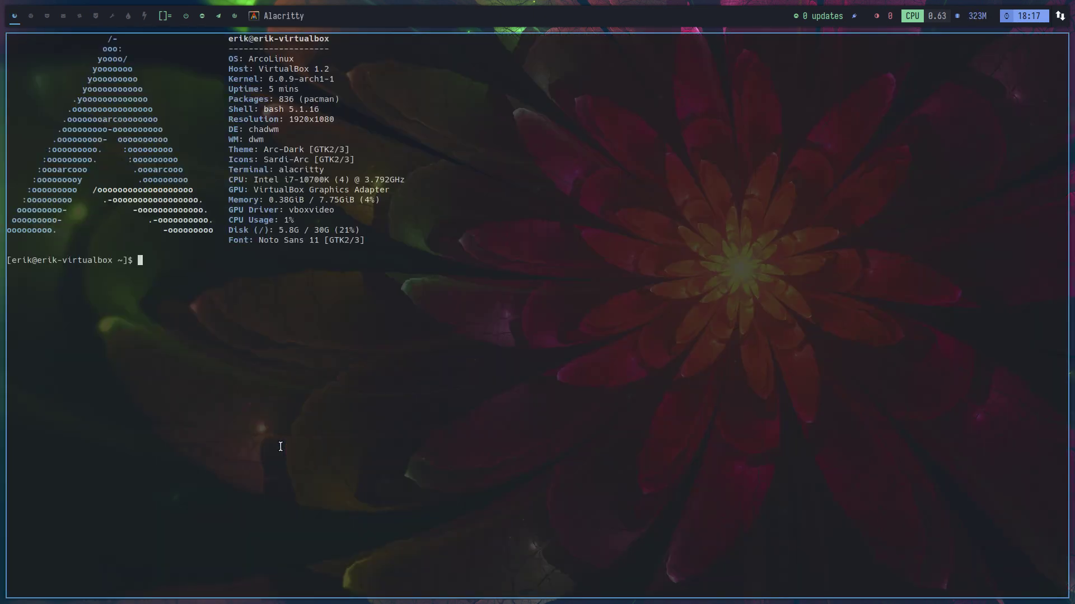
key("Return")
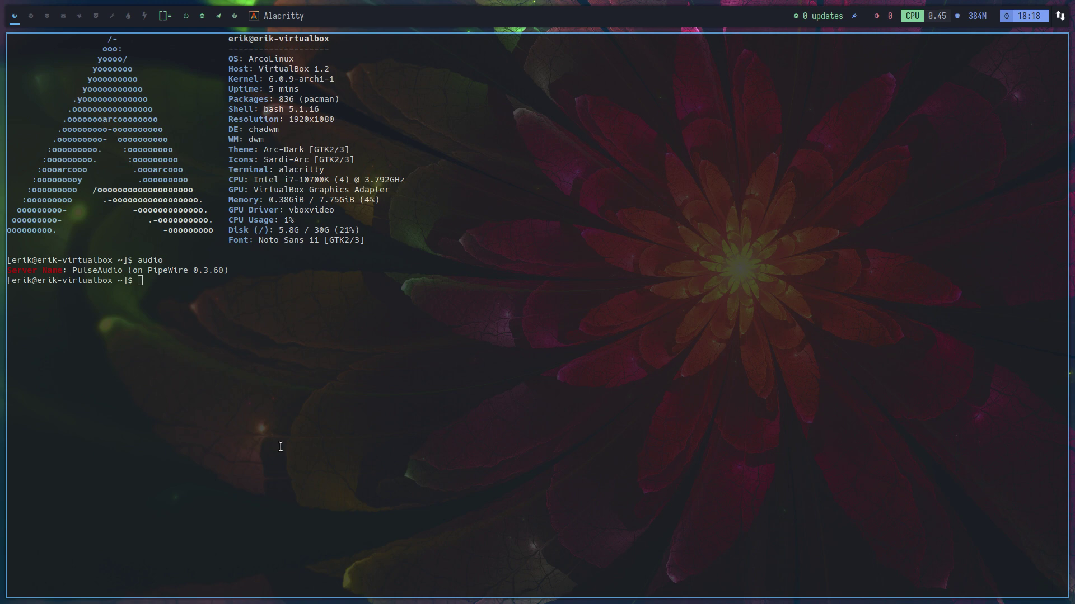
key("super+q")
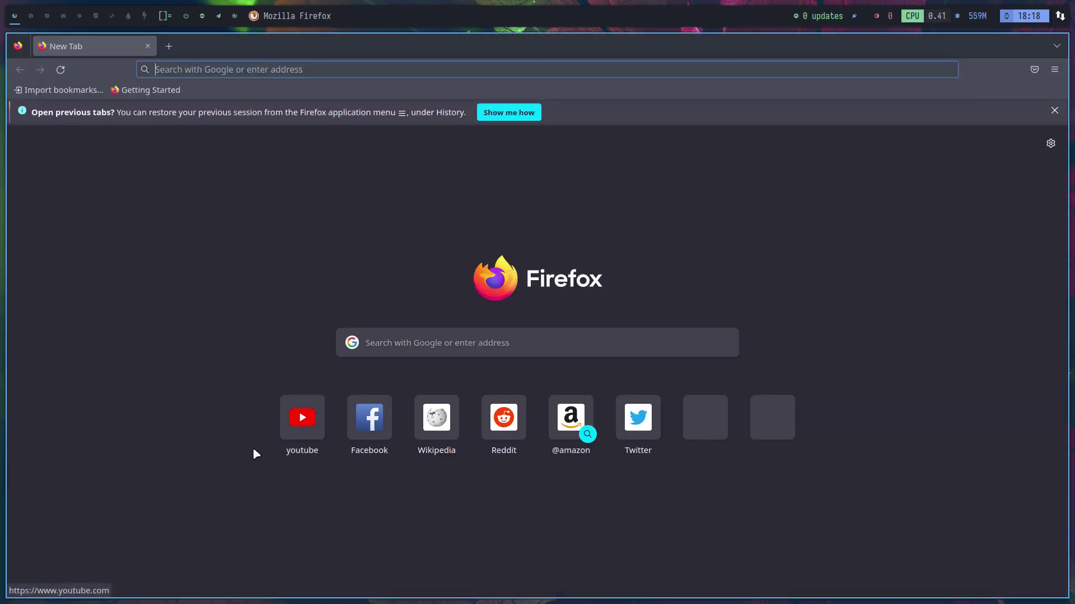
- Search Google for 'arcolinux chadwm', accept the cookie notice, and scroll the results
type("arco")
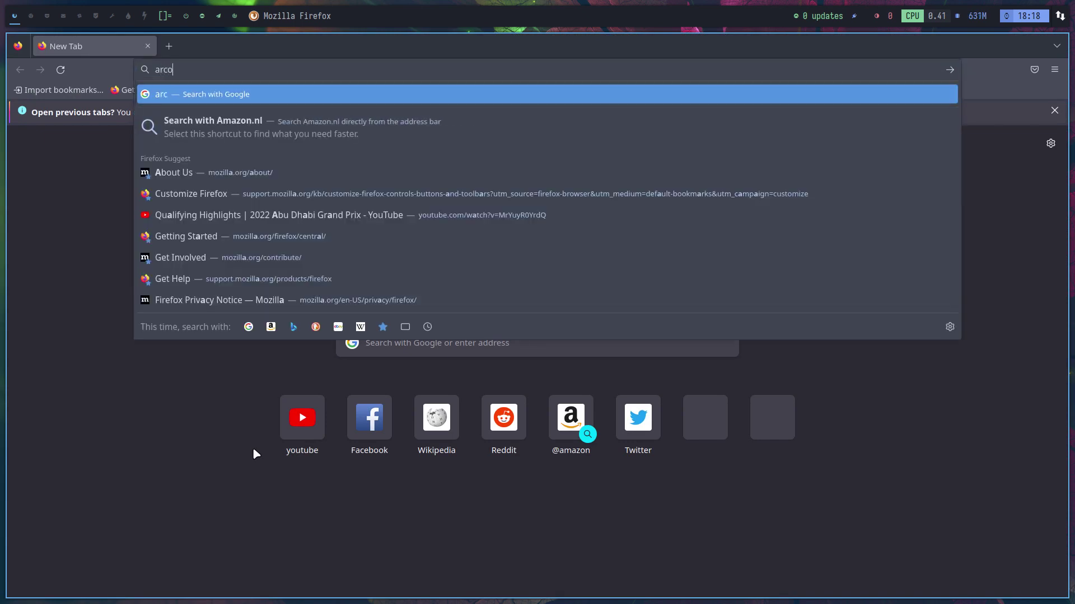
type("linux chadwm")
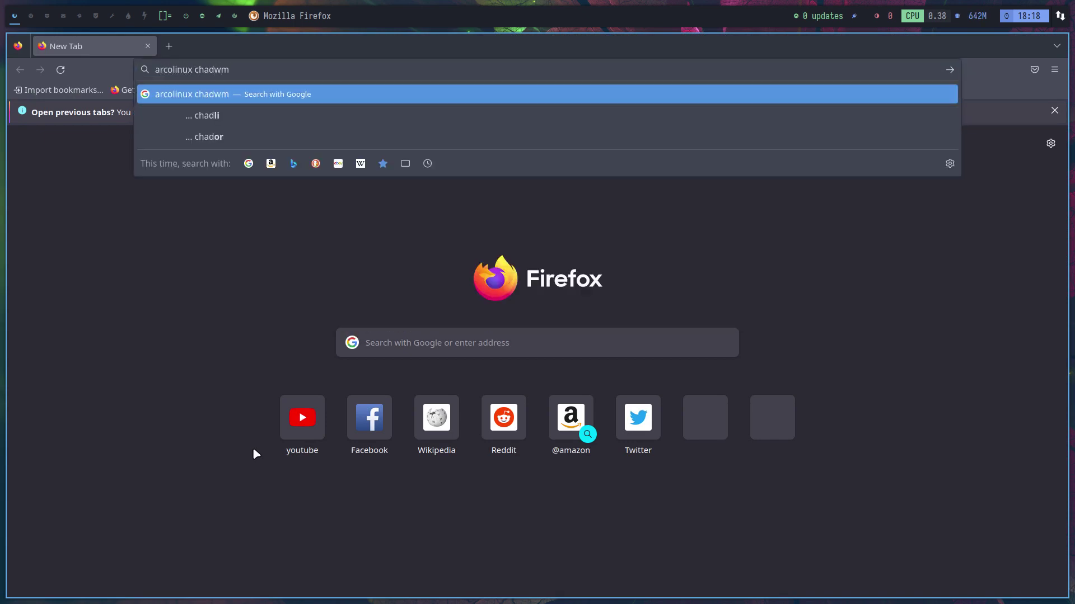
key("Return")
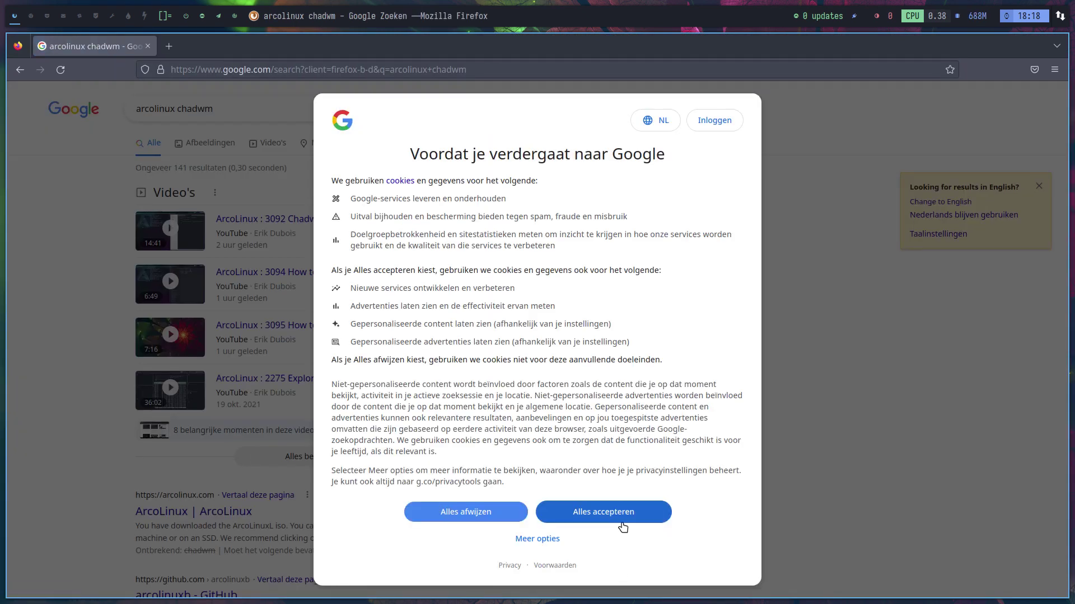
left_click(624, 520)
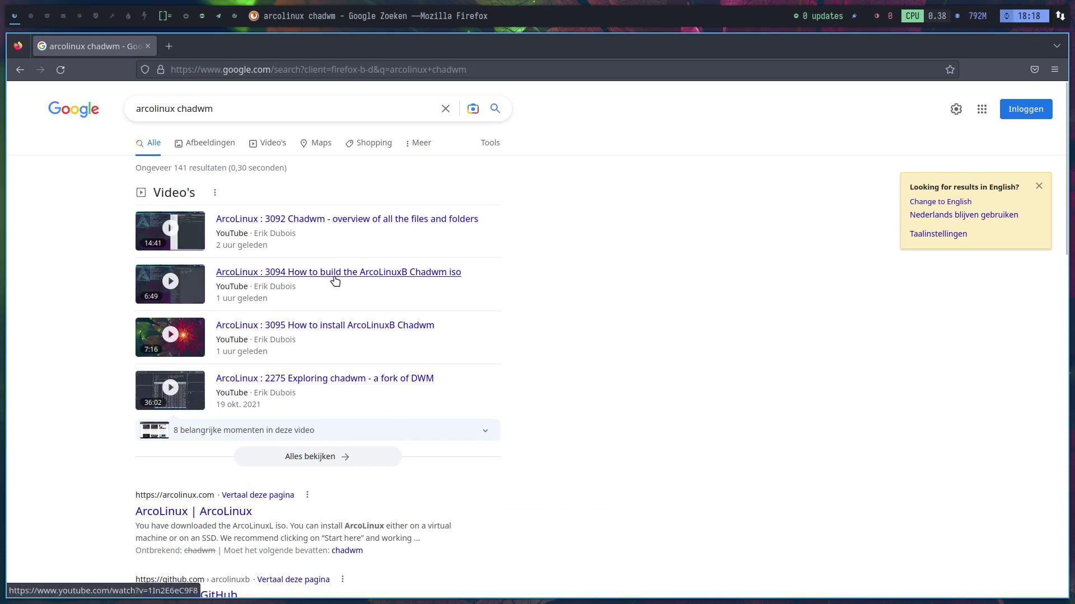
scroll(184, 487, "down", 4)
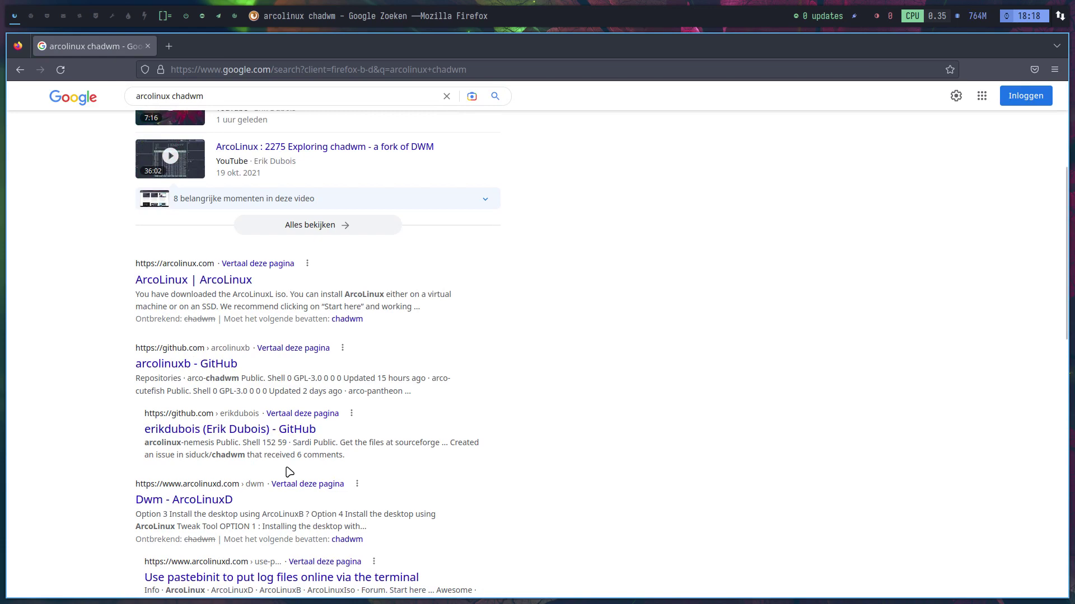
- Open the Dwm - ArcoLinuxD result, go to PHASE3 > TWM > CHADWM, and list the playlist's six videos
left_click(231, 492)
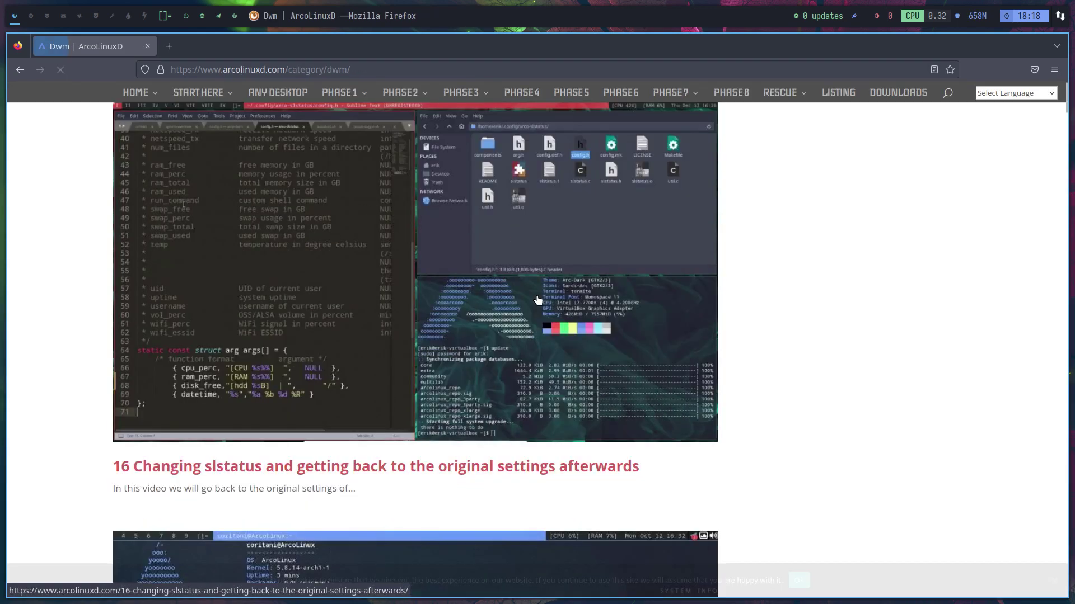
mouse_move(485, 94)
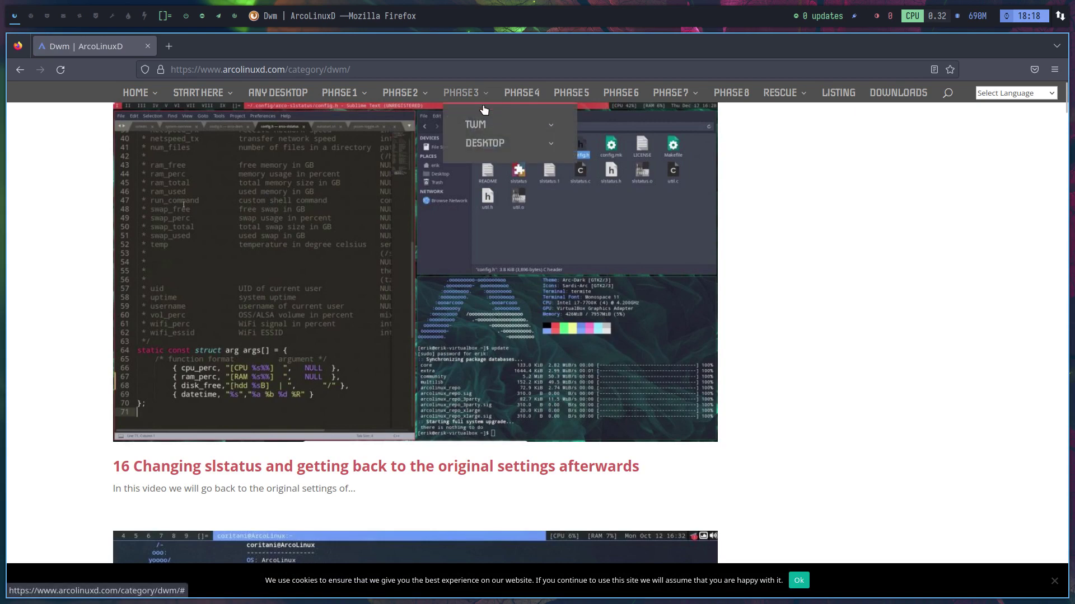
mouse_move(476, 125)
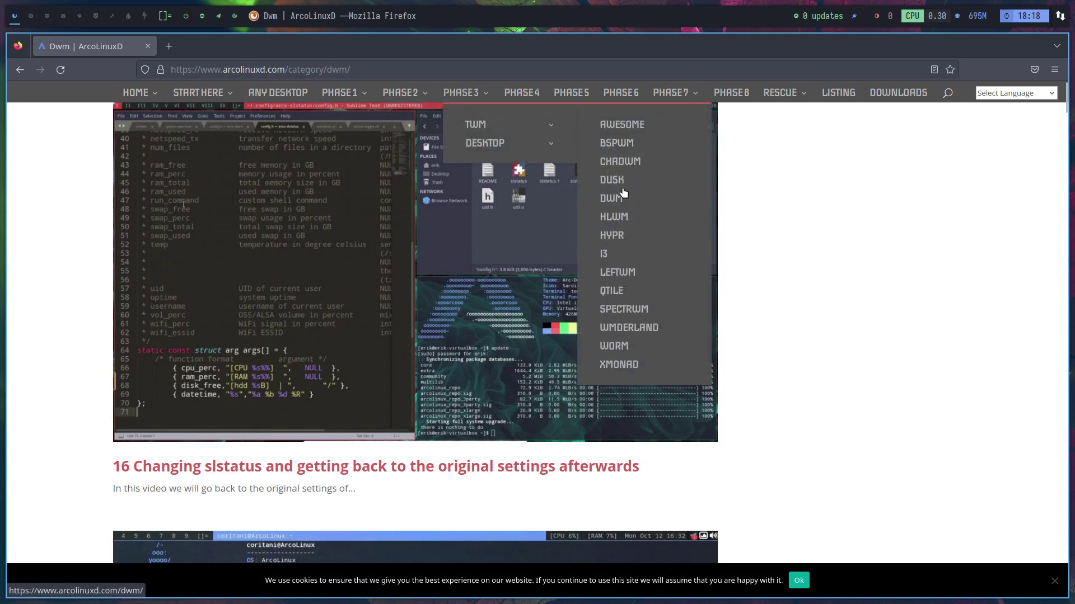
left_click(621, 163)
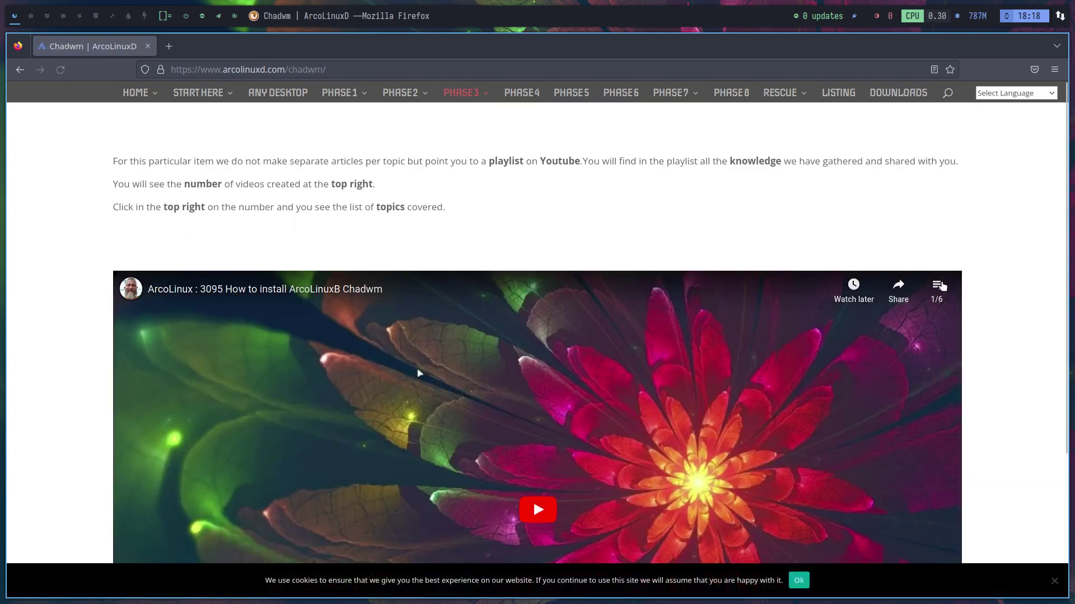
left_click(941, 288)
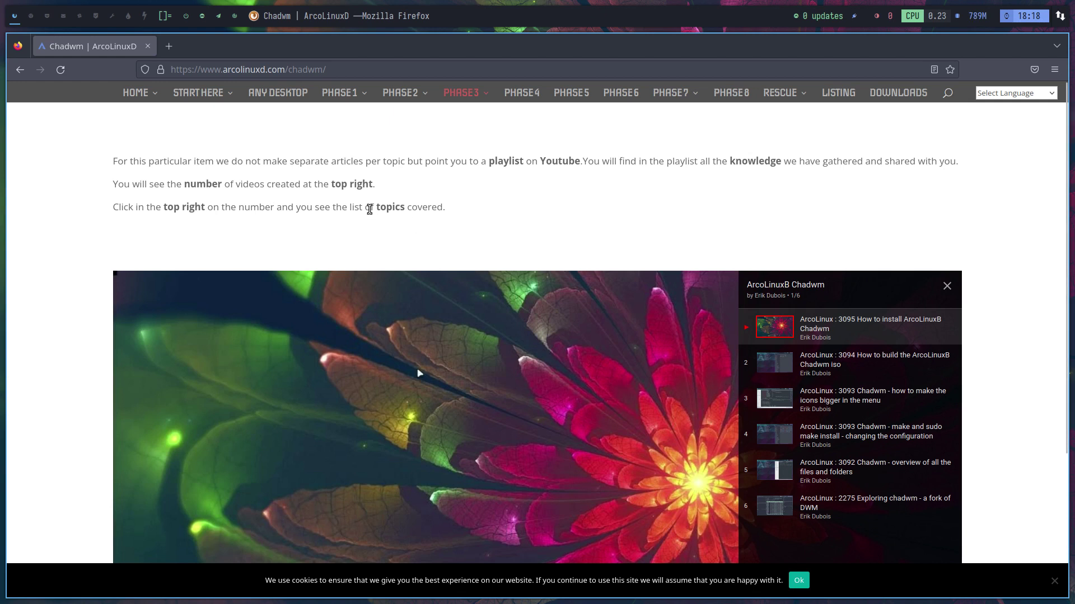
- In a new tab, search 'github chadwm' and open the chadwm repository result
left_click(174, 51)
type("githubh")
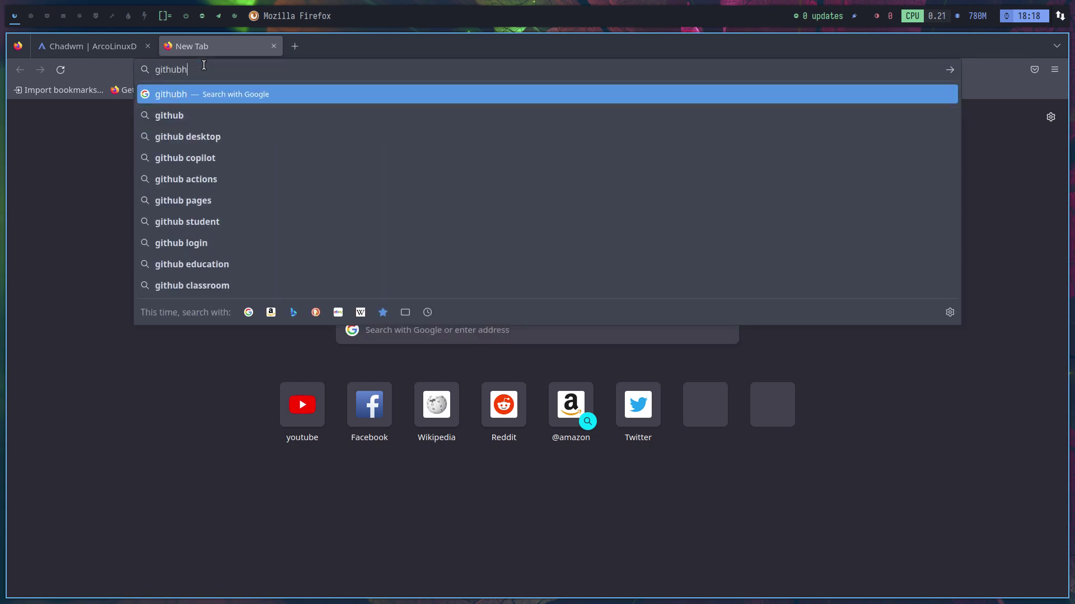
key("BackSpace")
type("chadwm")
key("Return")
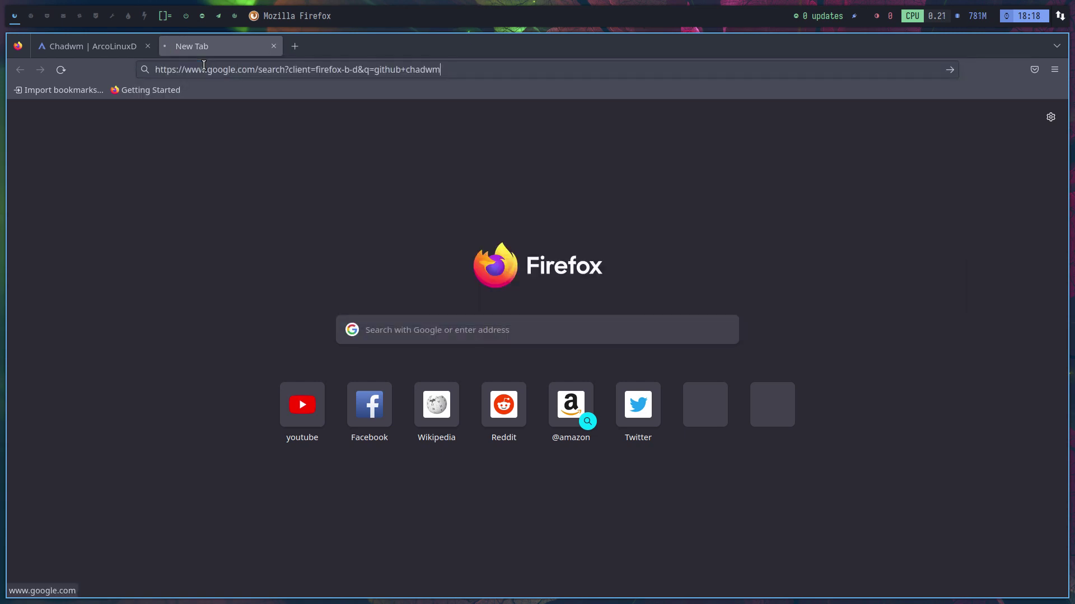
left_click(314, 207)
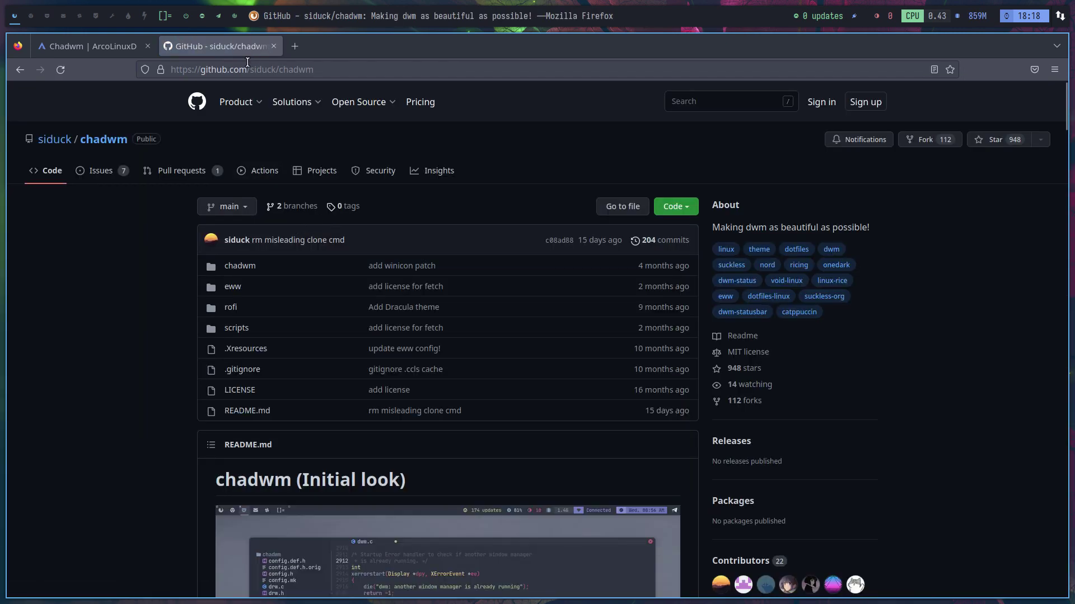
- Visit the chadwm author's GitHub profile, then return to the Chadwm | ArcoLinuxD tab
left_click(248, 69)
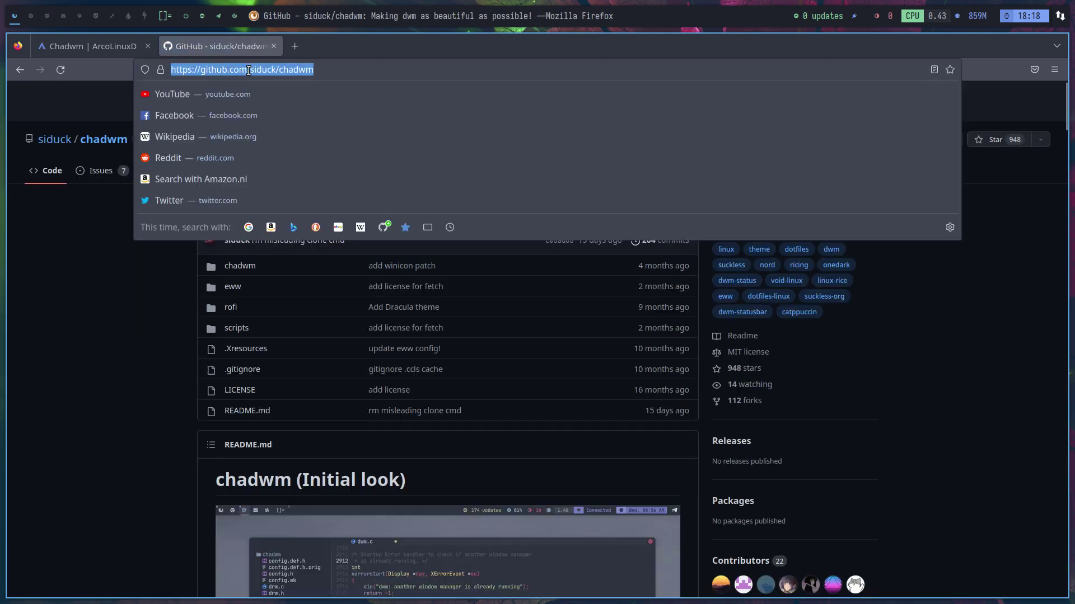
left_click(156, 427)
scroll(156, 428, "down", 10)
scroll(157, 431, "up", 10)
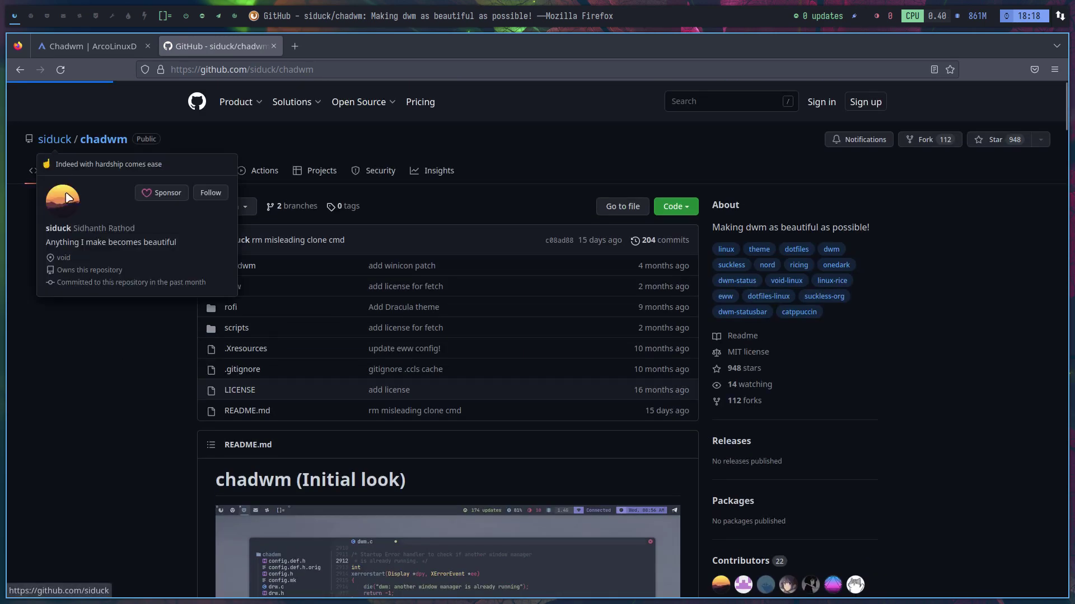
left_click(67, 197)
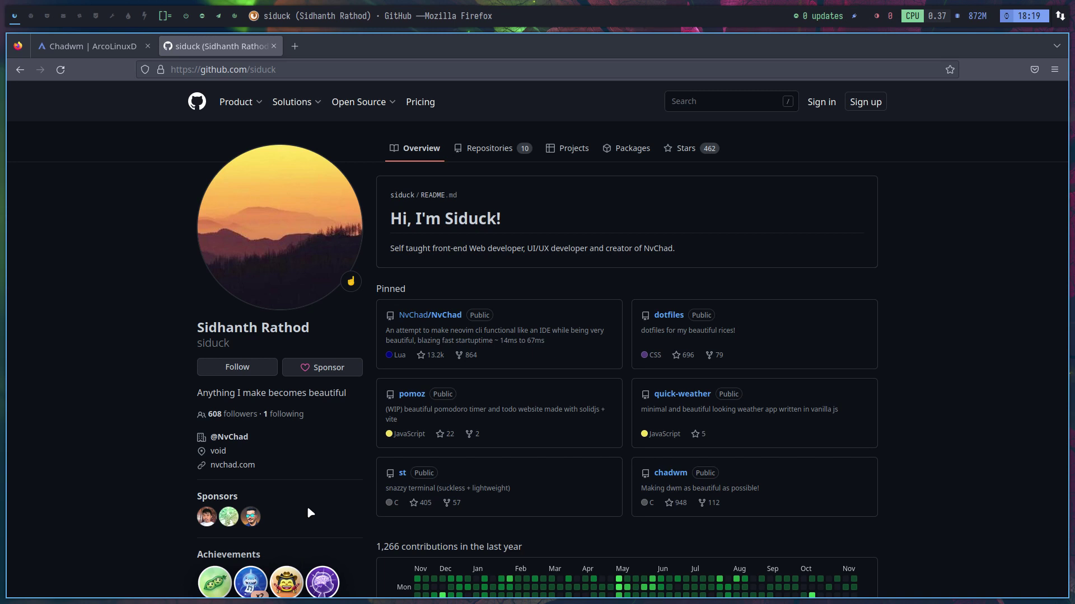
left_click(88, 46)
mouse_move(140, 93)
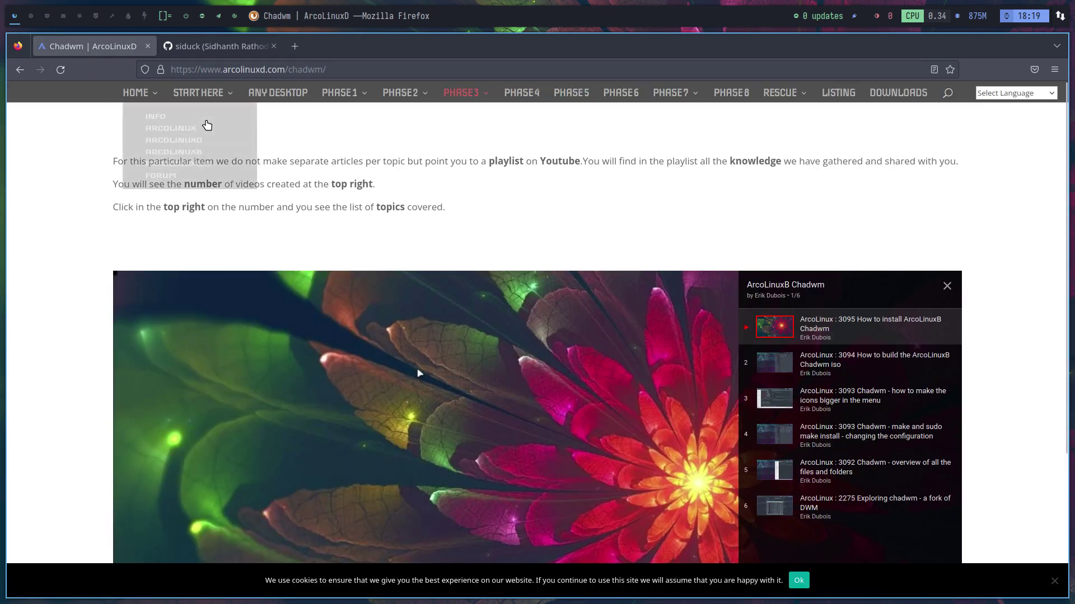